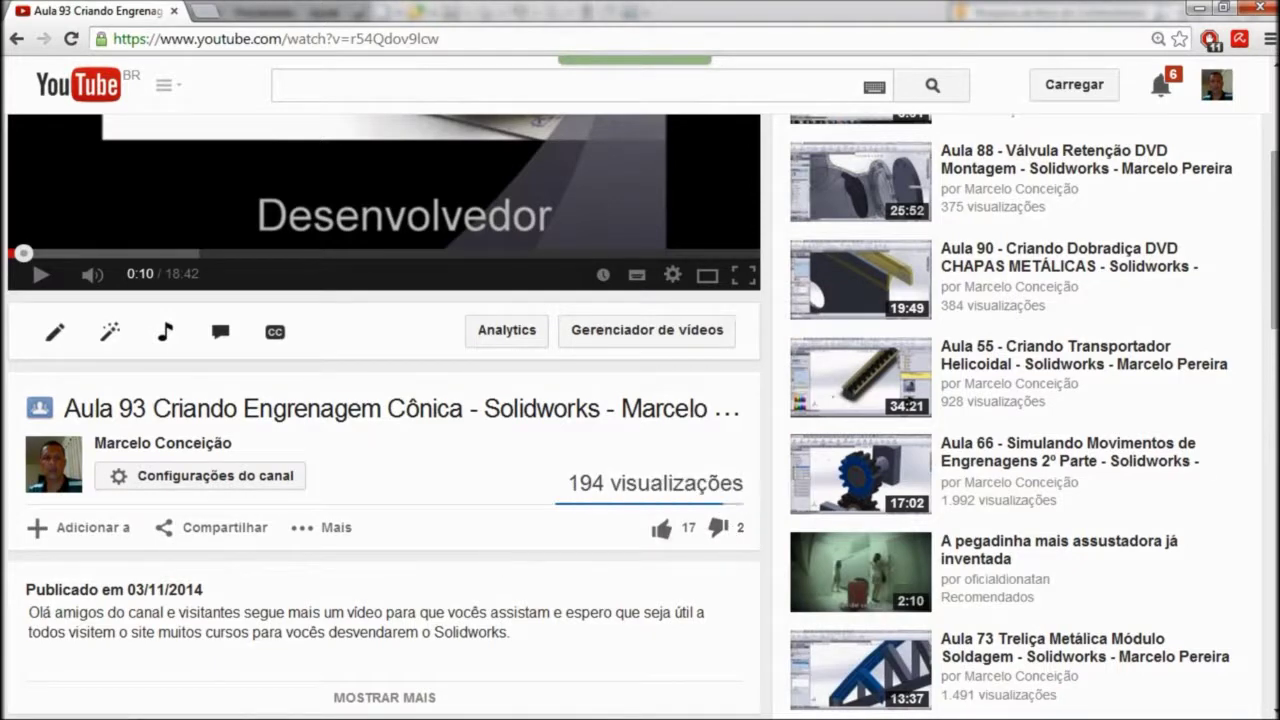
Step: Expand the YouTube lesson's description to show its links, category and licence, then return to SOLIDWORKS
{"action": "scroll", "coordinate": [619, 416], "scroll_direction": "down", "scroll_amount": 3}
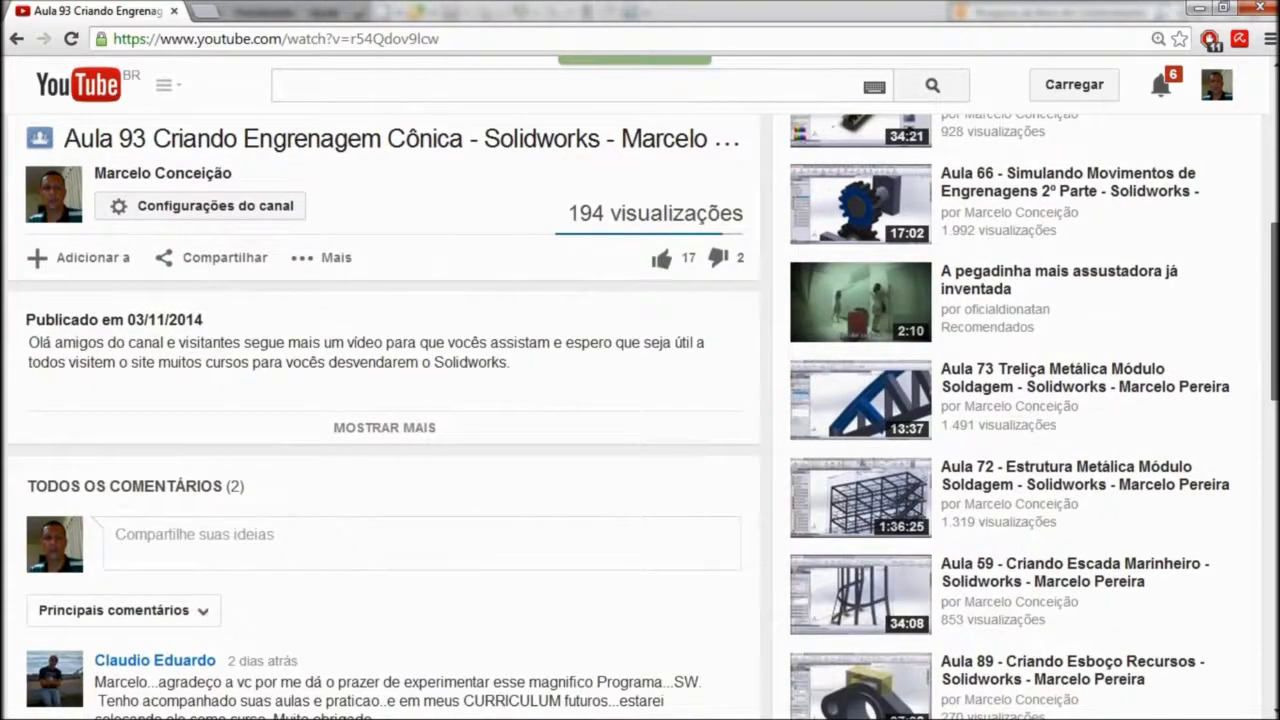
{"action": "left_click", "coordinate": [395, 432]}
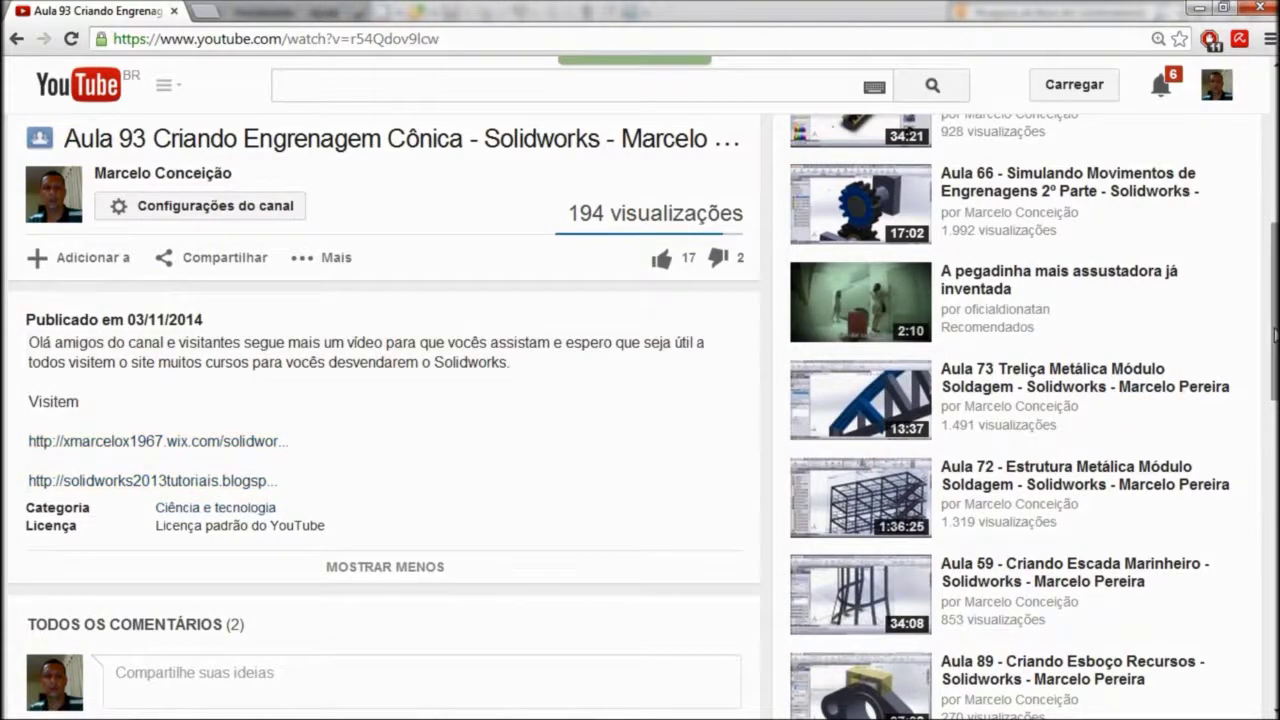
{"action": "scroll", "coordinate": [1275, 335], "scroll_direction": "up", "scroll_amount": 1}
{"action": "scroll", "coordinate": [1275, 335], "scroll_direction": "up", "scroll_amount": 1}
{"action": "scroll", "coordinate": [1275, 335], "scroll_direction": "up", "scroll_amount": 1}
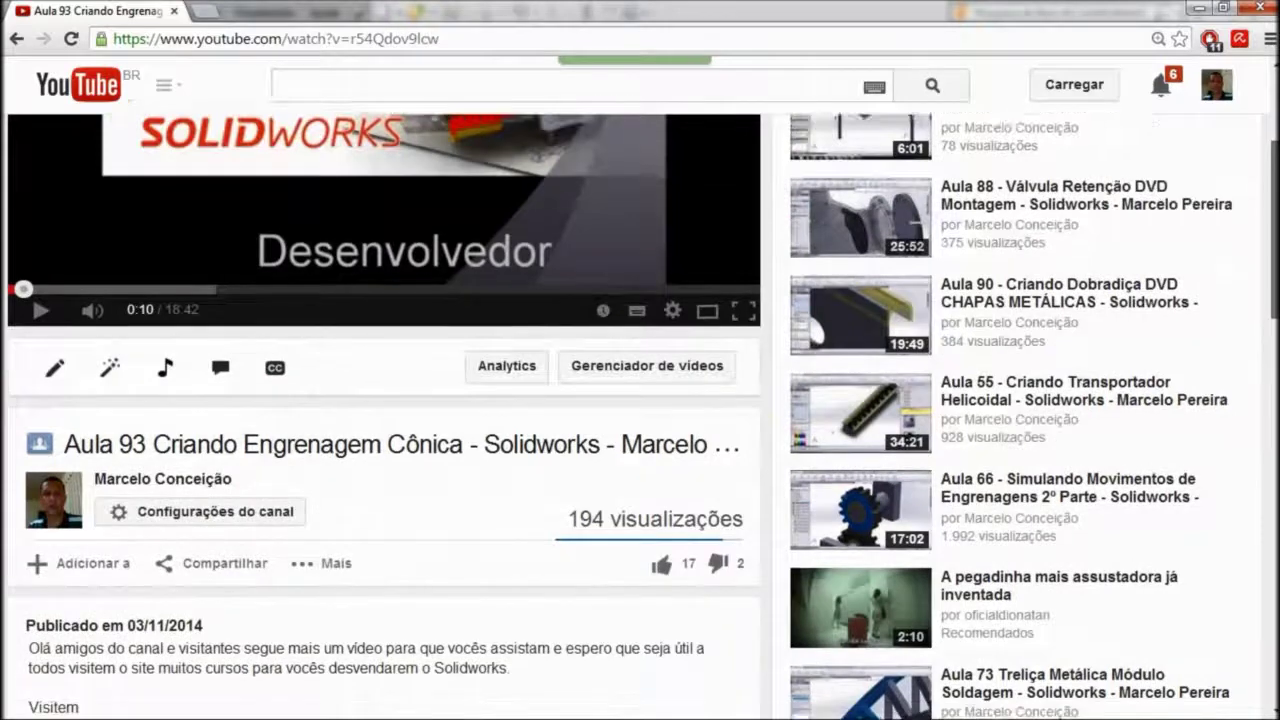
{"action": "scroll", "coordinate": [1272, 300], "scroll_direction": "down", "scroll_amount": 1}
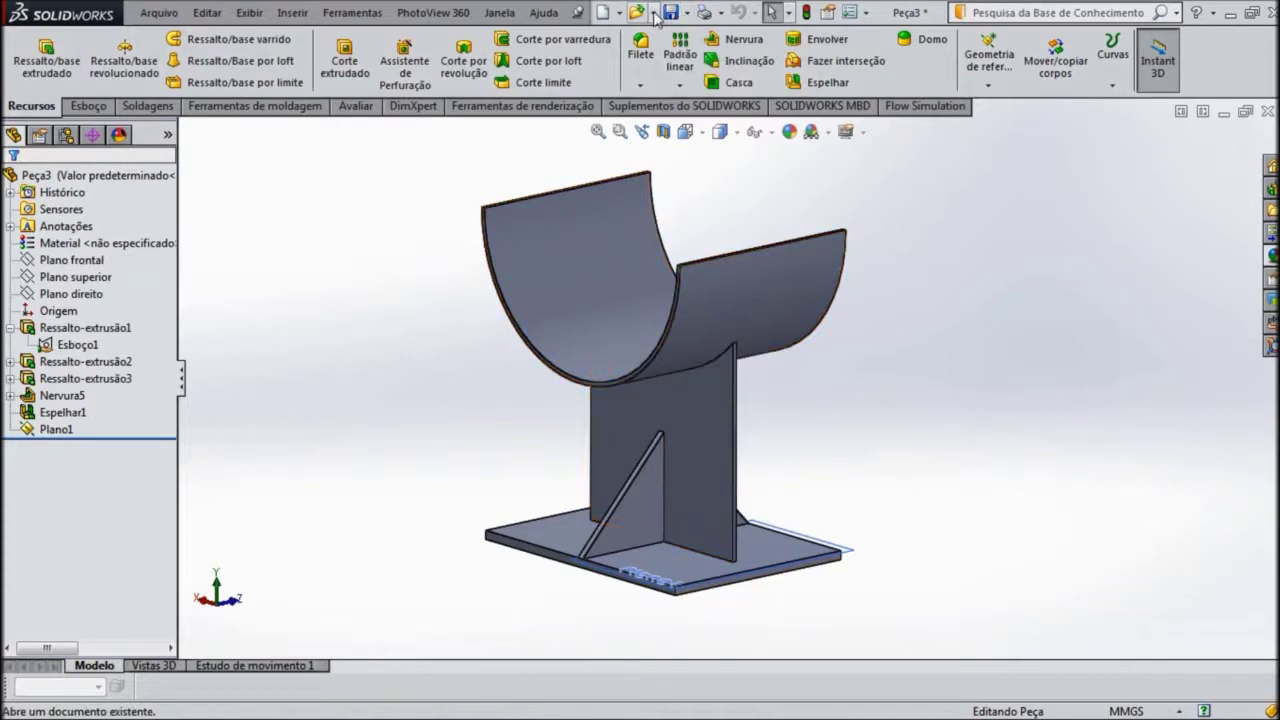
{"action": "left_click", "coordinate": [603, 13]}
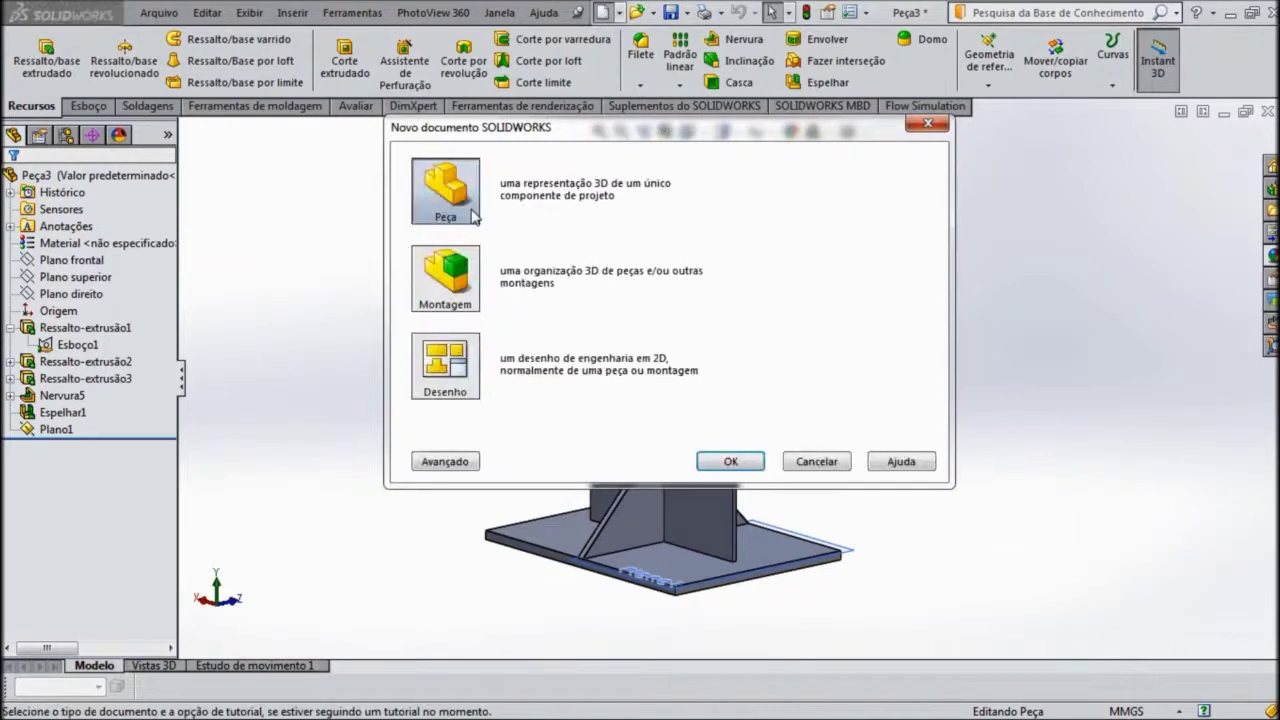
Step: Create a new part and sketch a circle on the Front Plane centred on the origin
{"action": "left_click", "coordinate": [740, 460]}
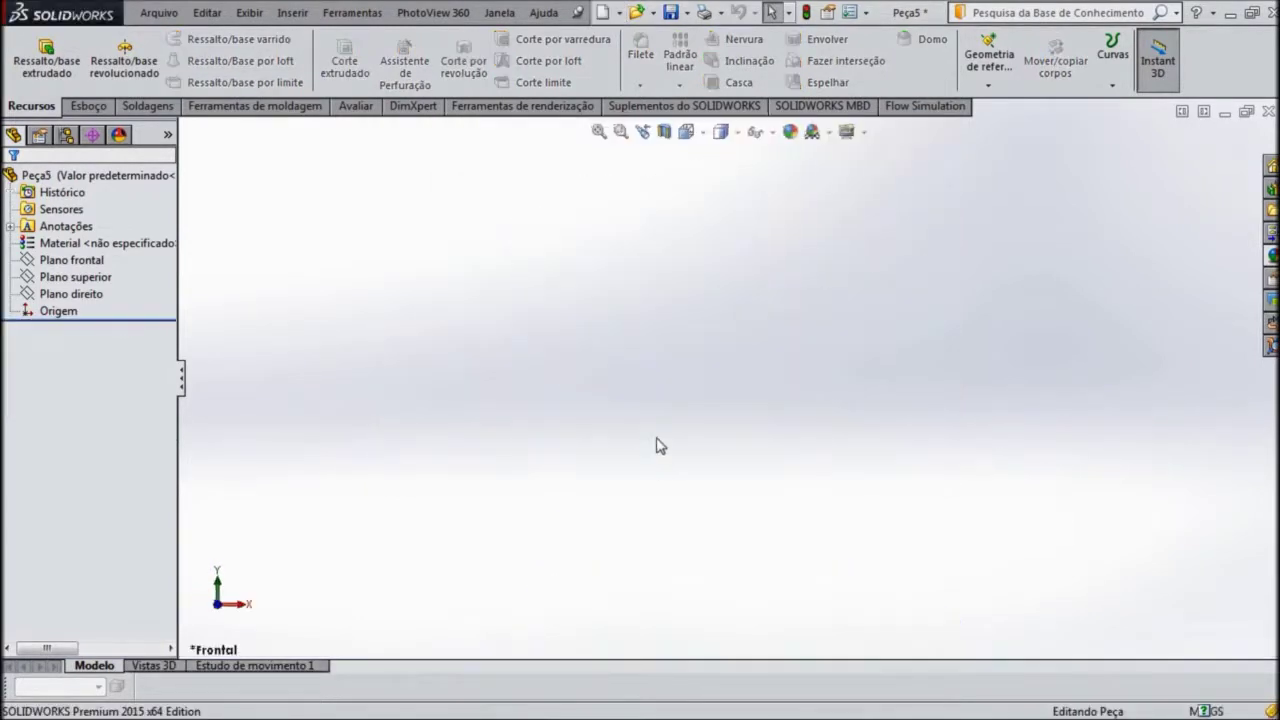
{"action": "left_click", "coordinate": [86, 261]}
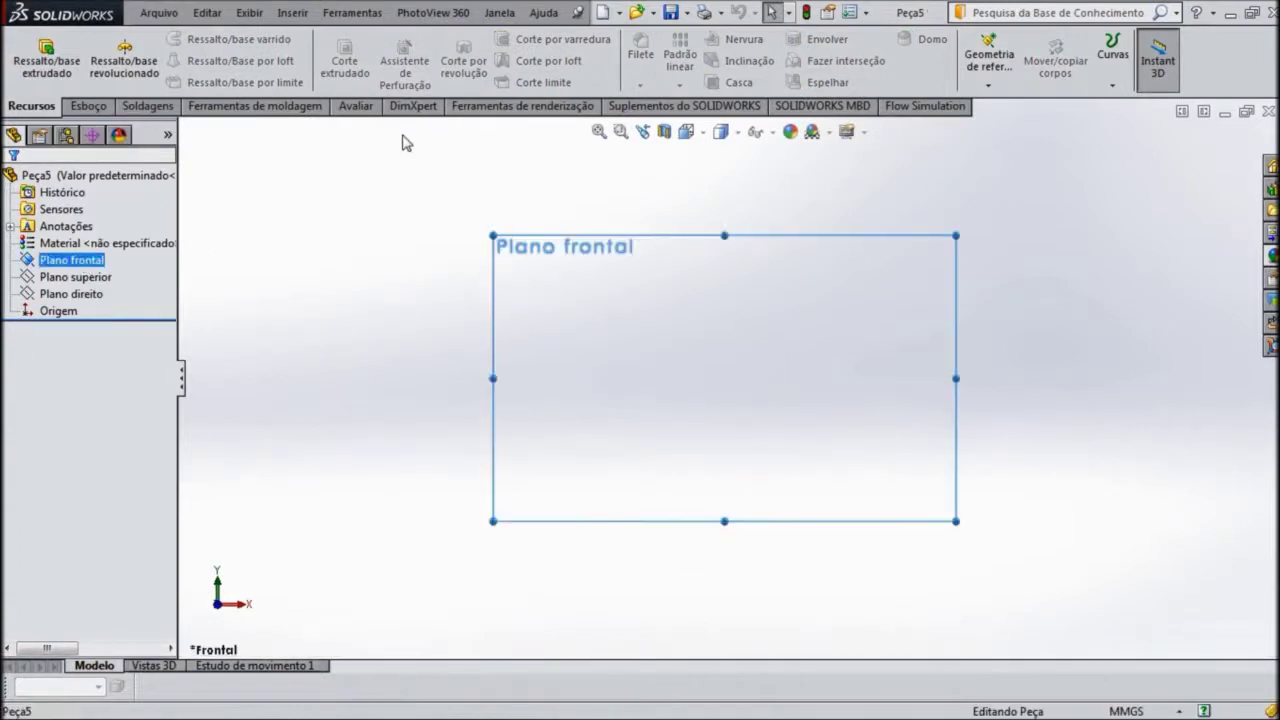
{"action": "left_click", "coordinate": [105, 107]}
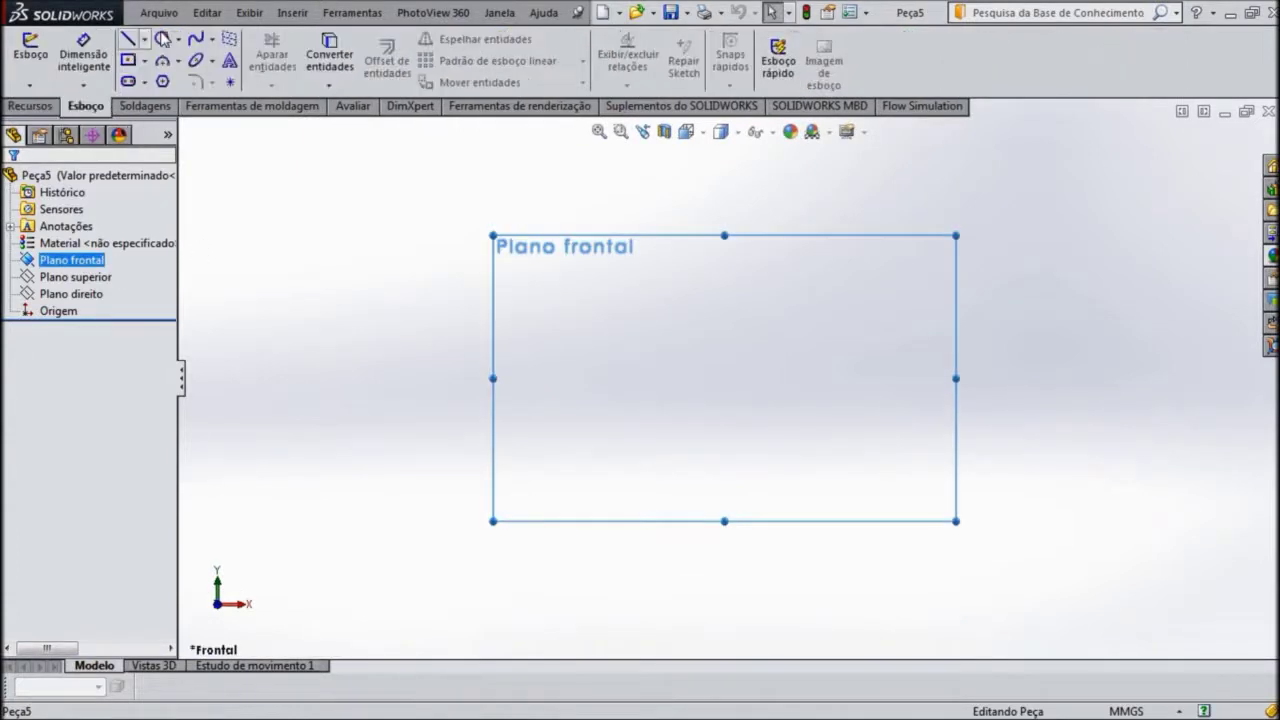
{"action": "left_click", "coordinate": [161, 38]}
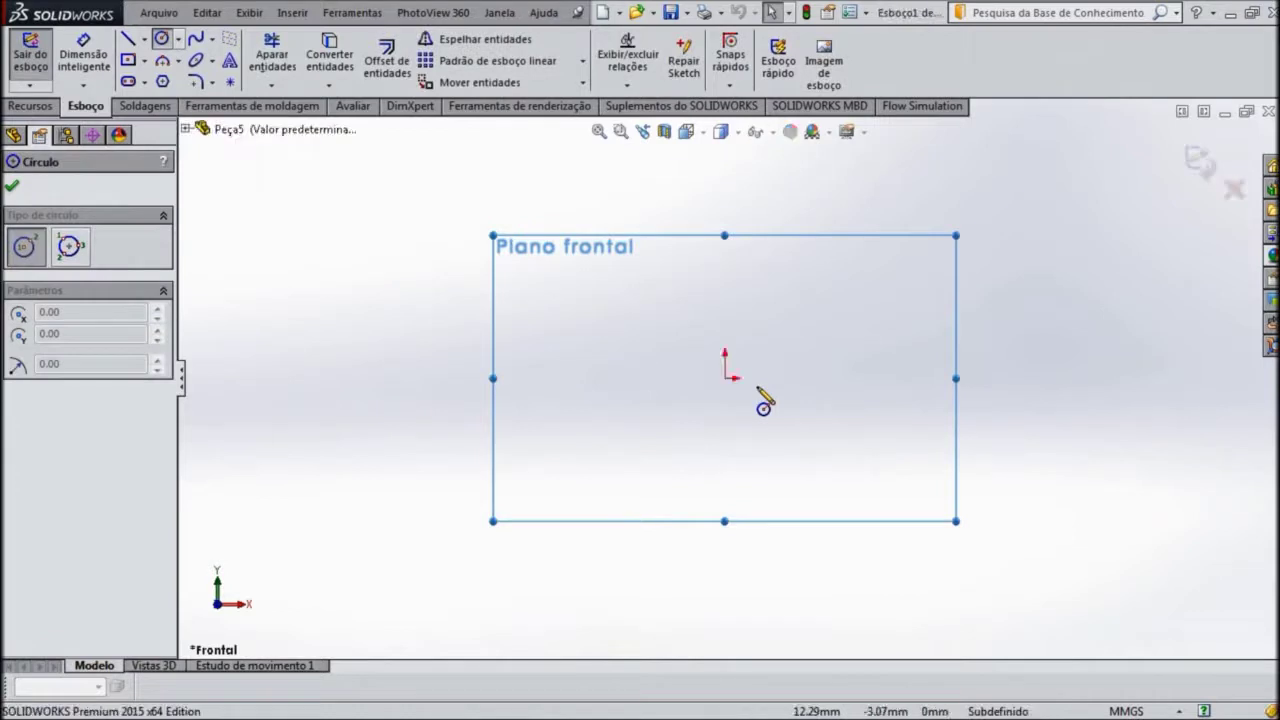
{"action": "left_click", "coordinate": [725, 378]}
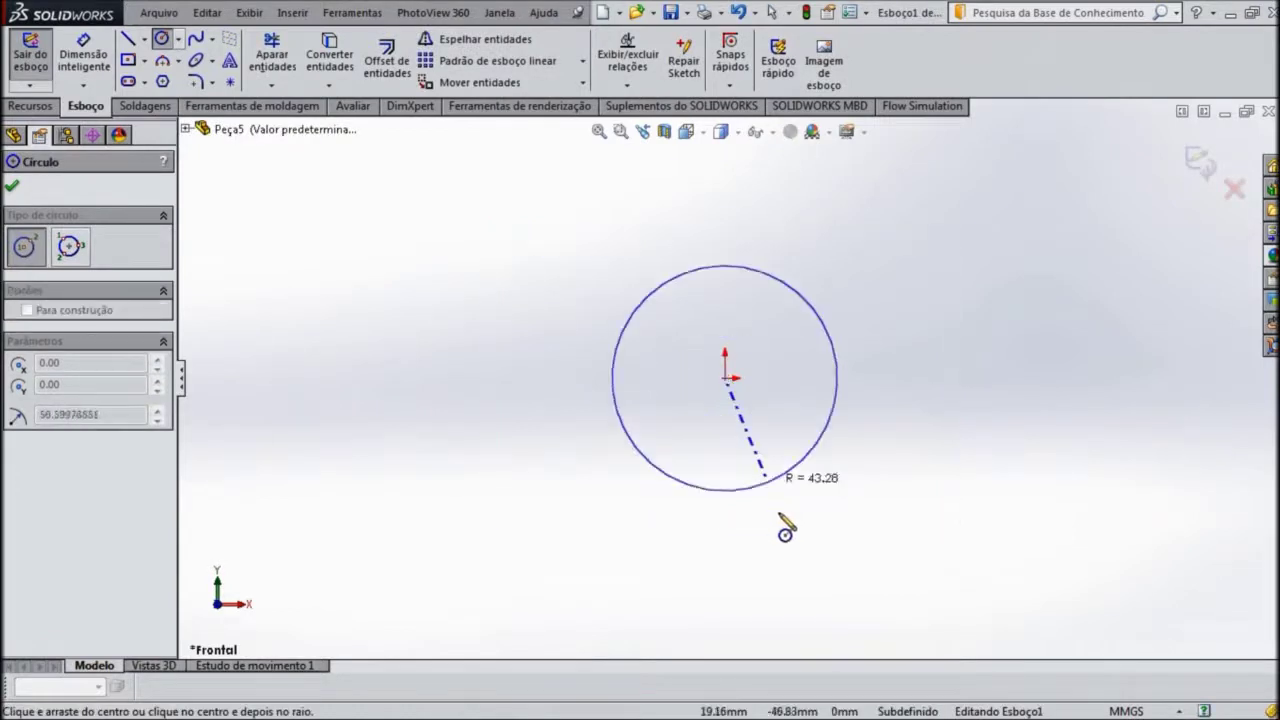
{"action": "left_click", "coordinate": [785, 583]}
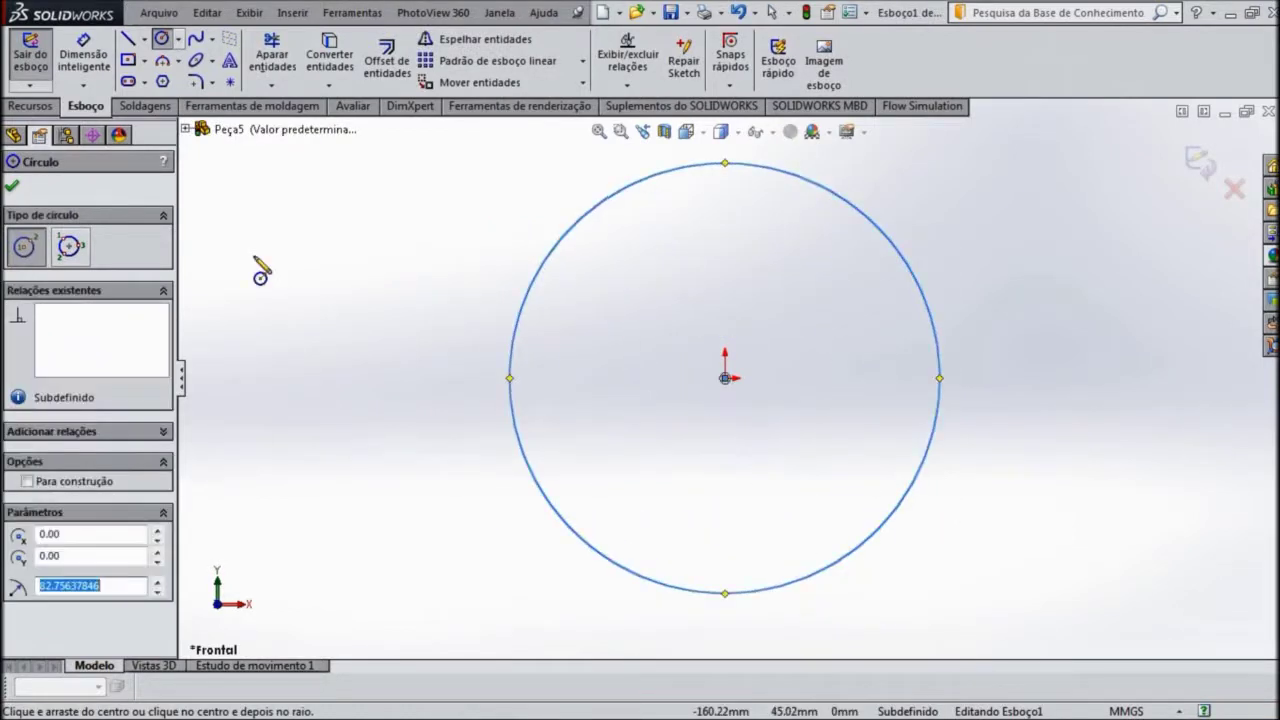
{"action": "left_click", "coordinate": [13, 189]}
{"action": "left_click", "coordinate": [742, 532]}
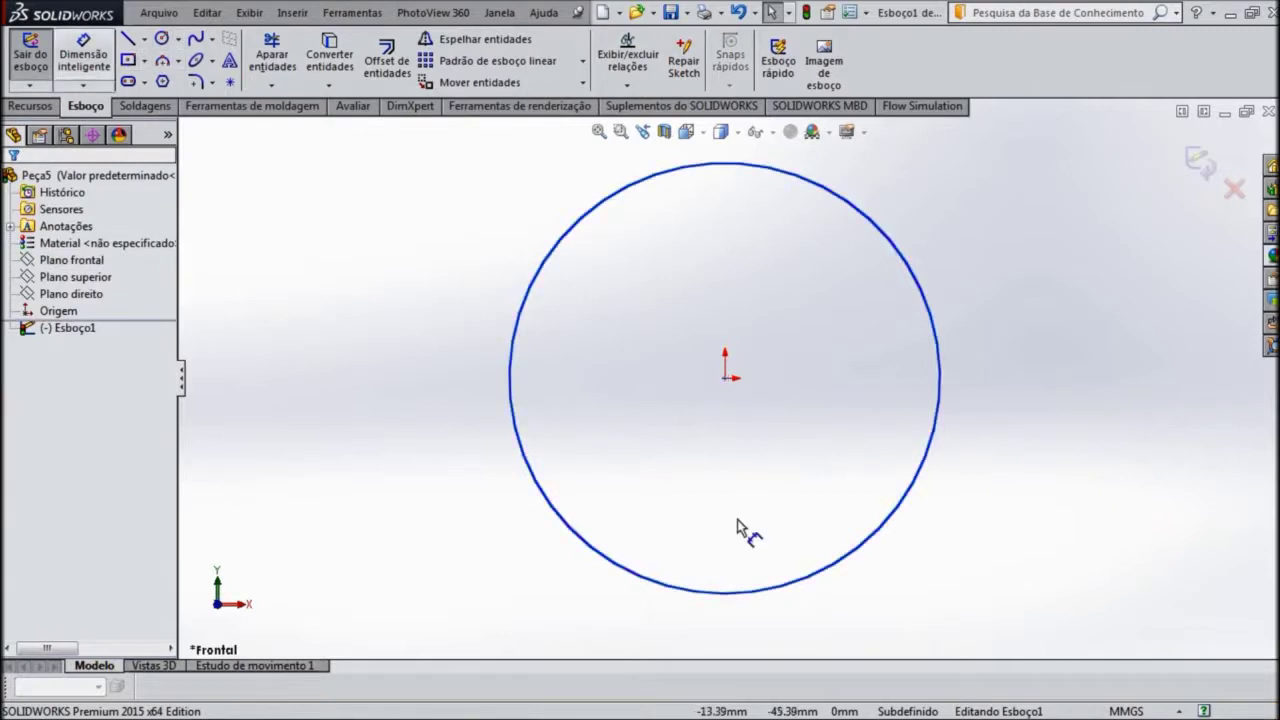
Step: Dimension the circle's diameter to 203.2 mm
{"action": "left_click", "coordinate": [833, 578]}
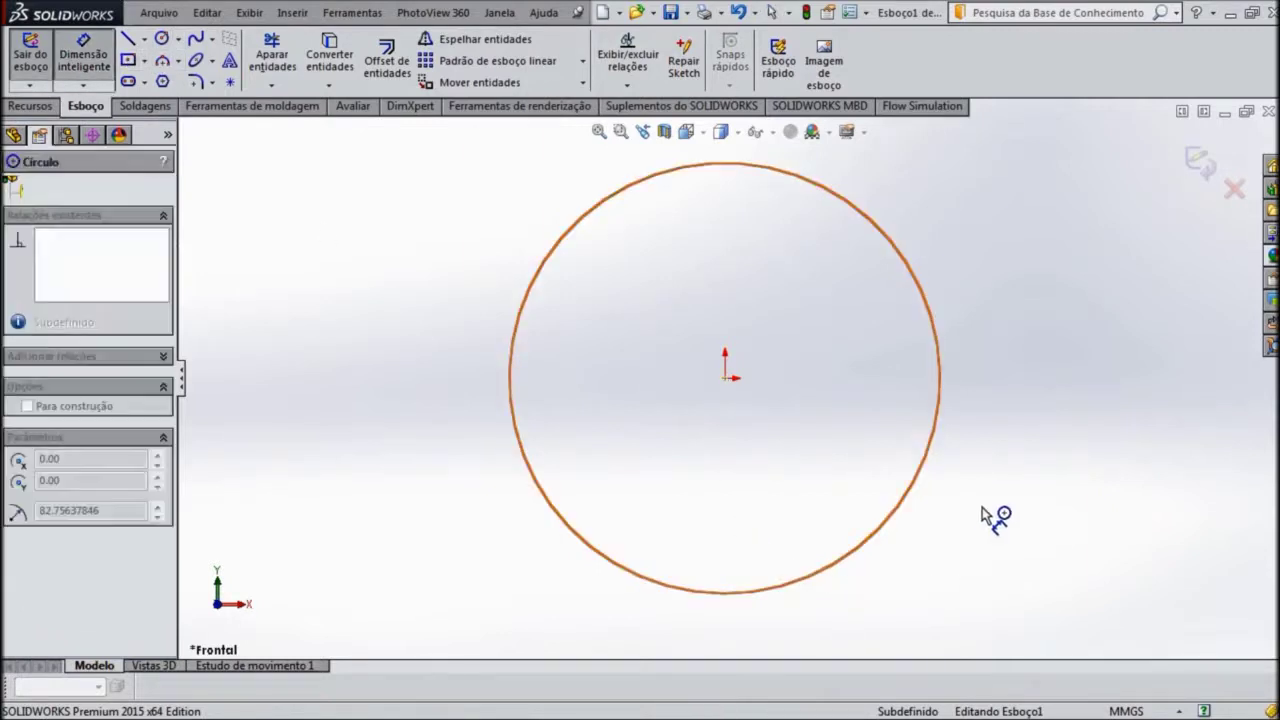
{"action": "left_click", "coordinate": [1055, 412]}
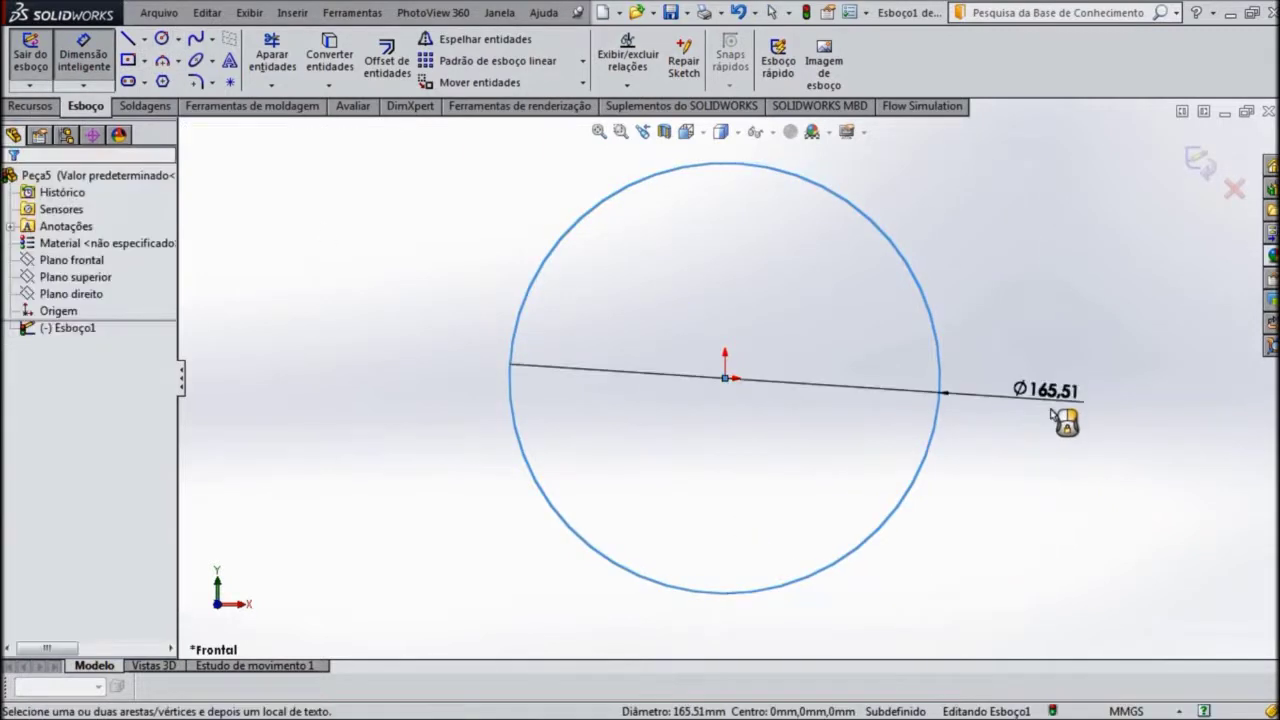
{"action": "left_click", "coordinate": [1055, 412]}
{"action": "type", "text": "2"}
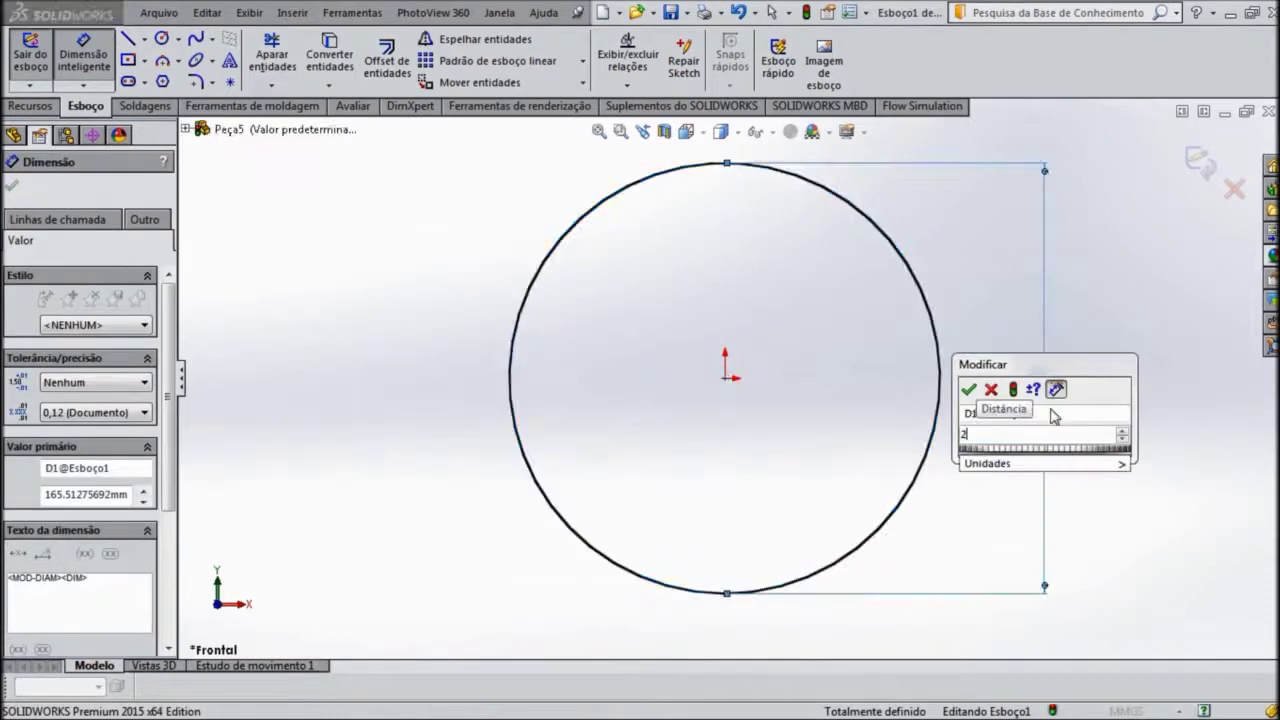
{"action": "type", "text": "03,2"}
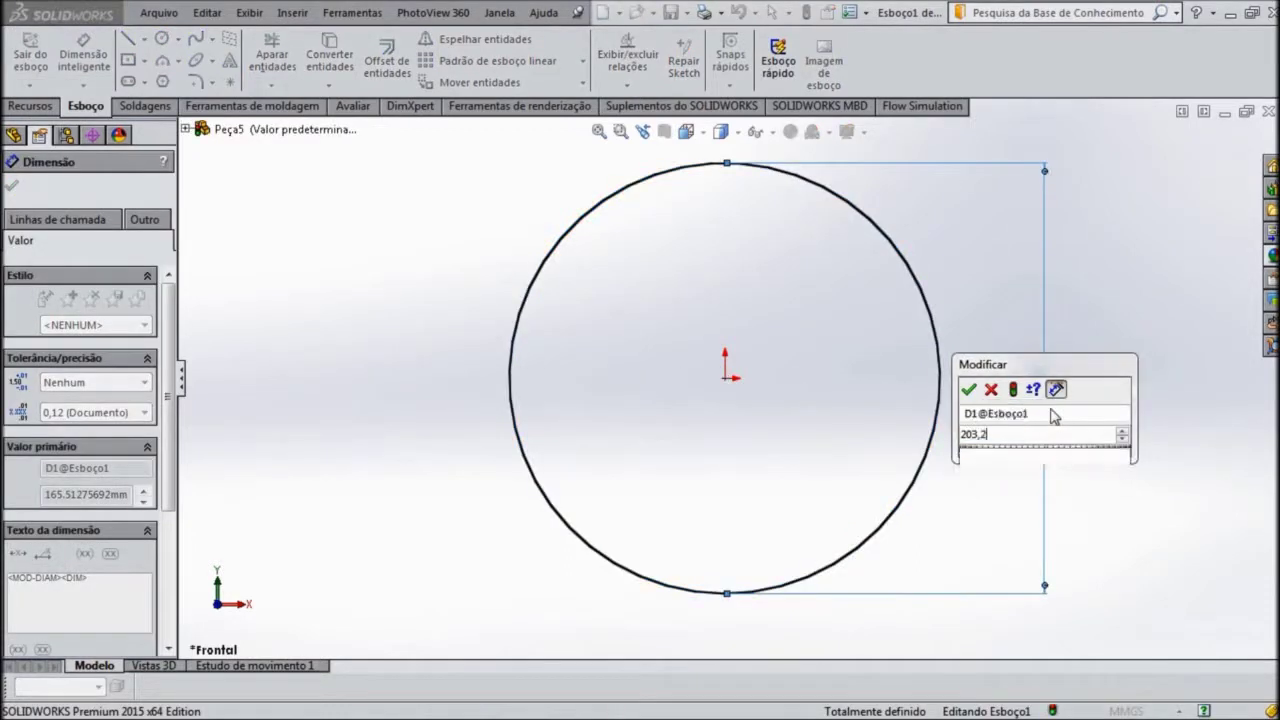
{"action": "key", "text": "Return"}
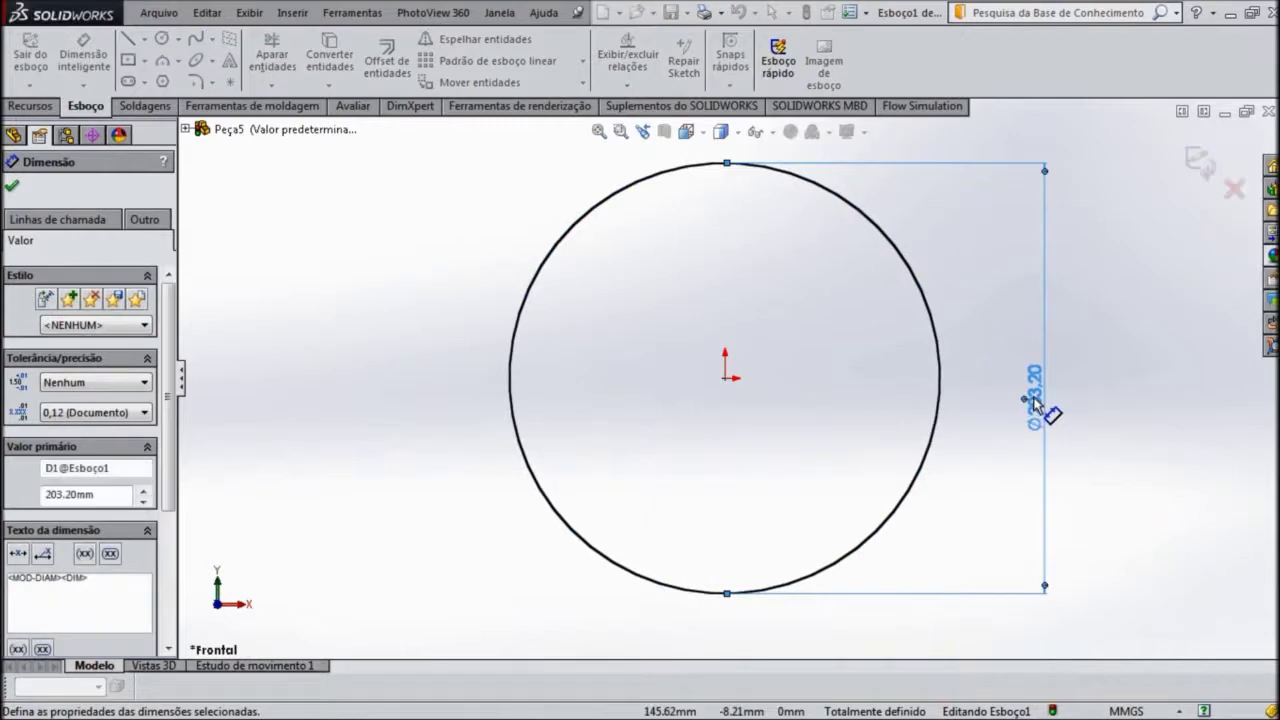
{"action": "left_click", "coordinate": [12, 186]}
Step: Offset the circle 3.175 mm outward only, with Bidirectional unchecked
{"action": "left_click", "coordinate": [387, 62]}
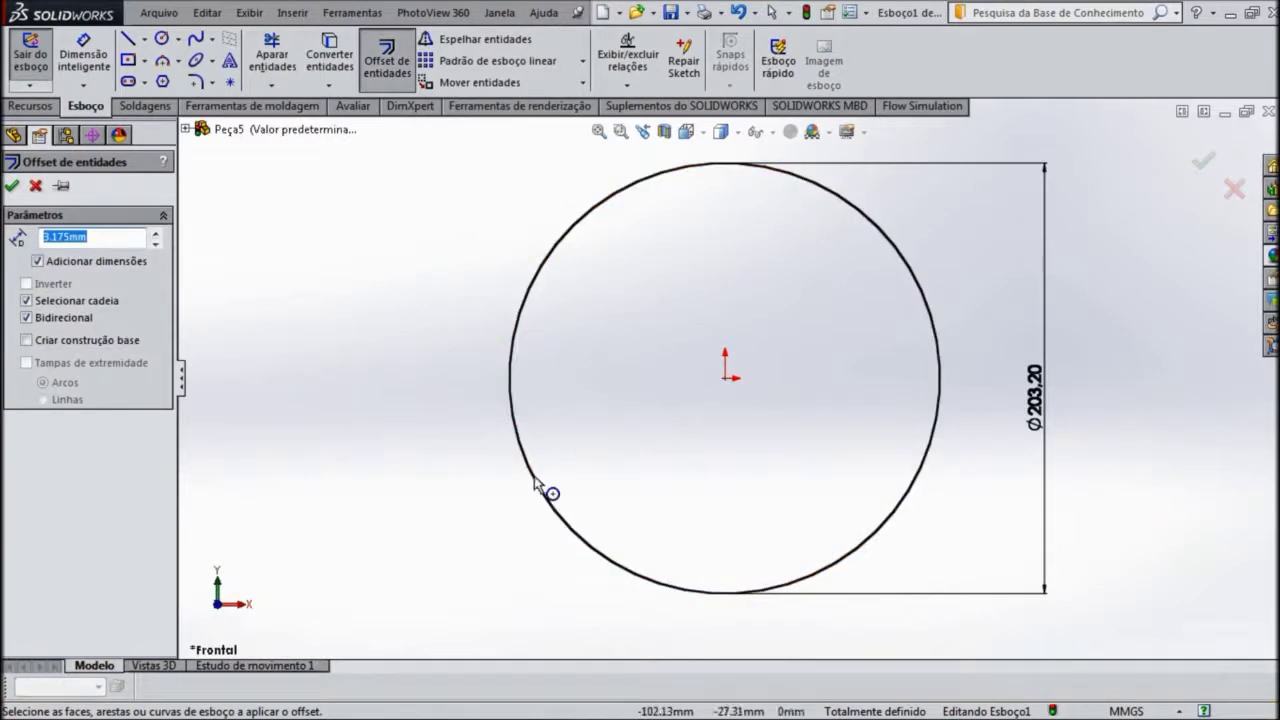
{"action": "left_click", "coordinate": [550, 516]}
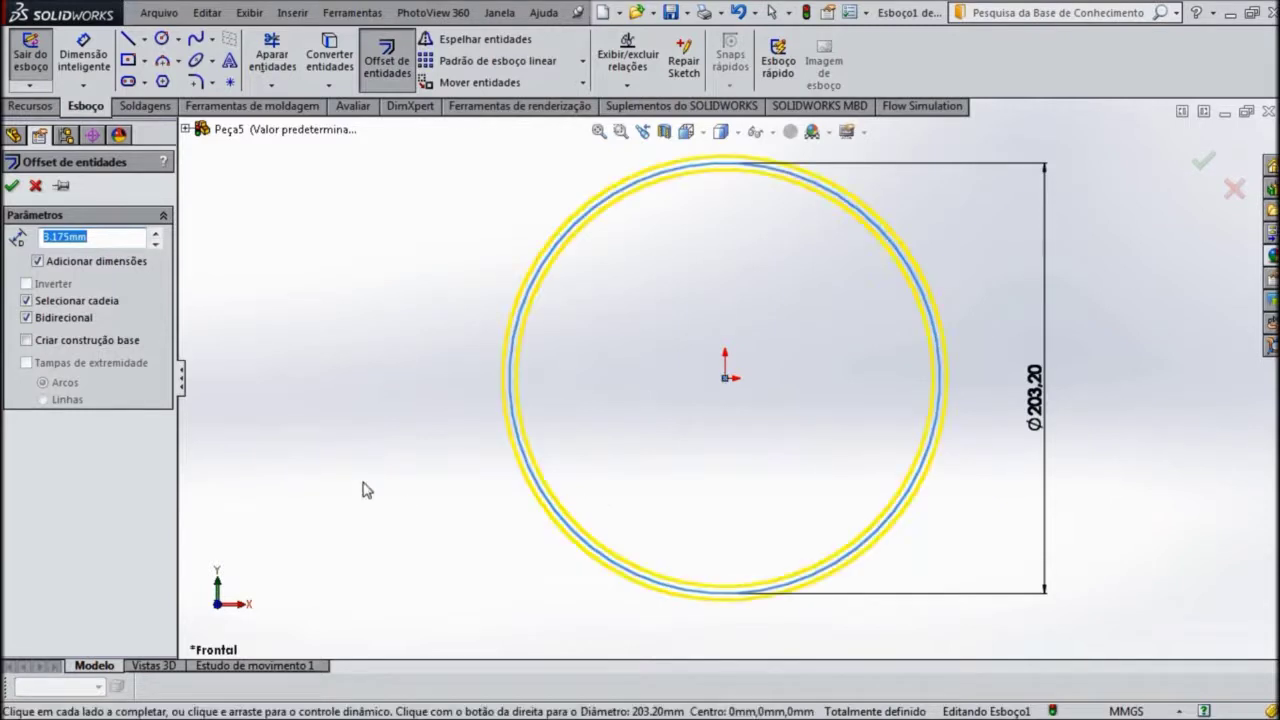
{"action": "left_click", "coordinate": [27, 318]}
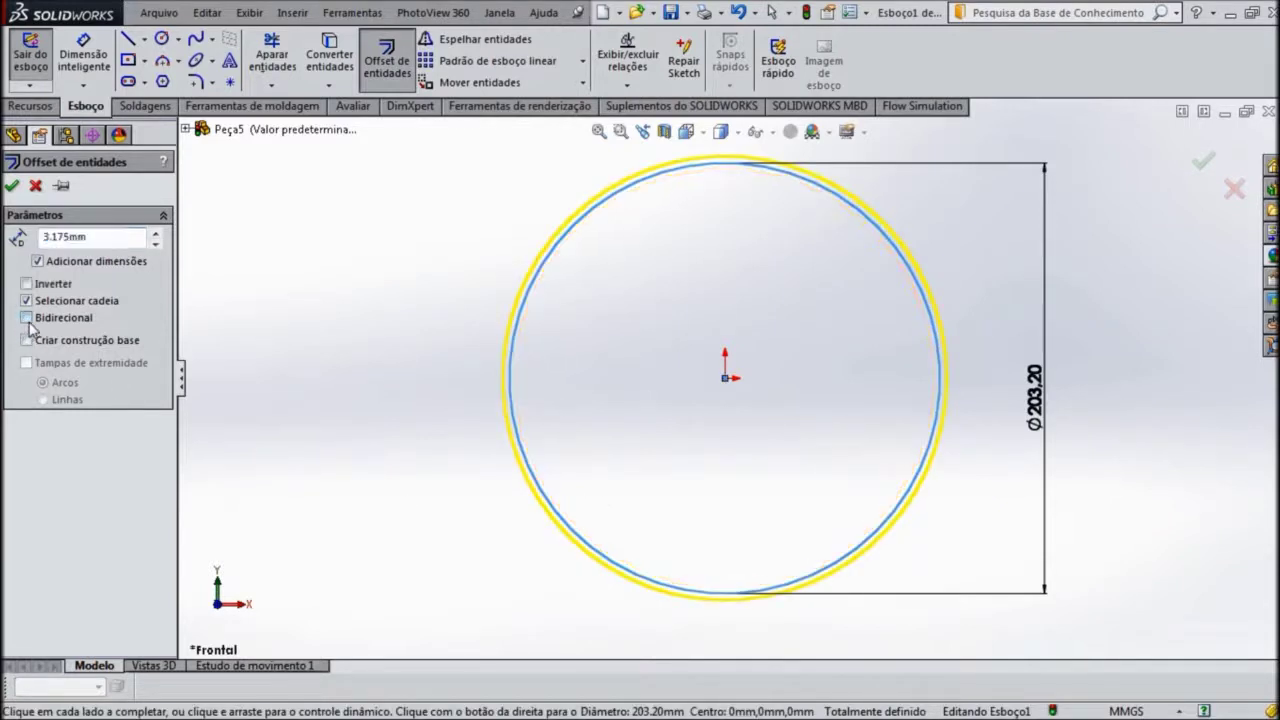
{"action": "left_click", "coordinate": [11, 187]}
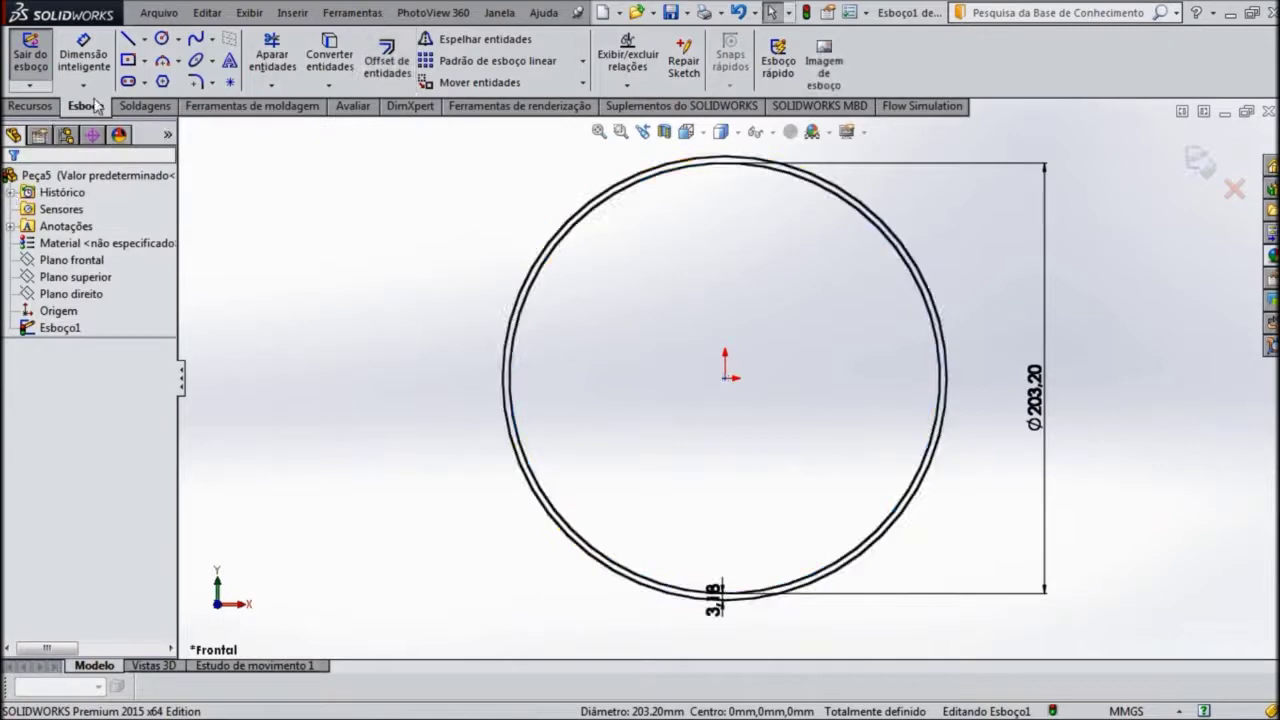
Step: Draw a horizontal line through the centre and trim away the upper arcs and the line
{"action": "key", "text": "l"}
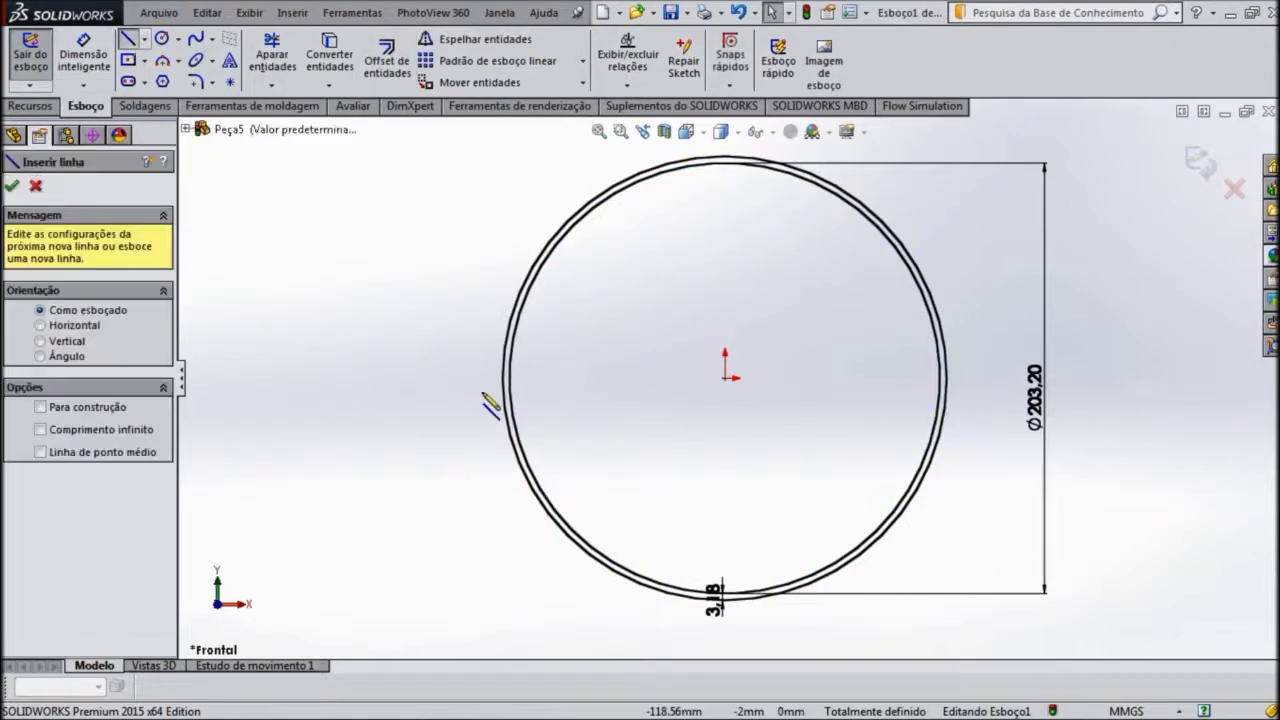
{"action": "left_click", "coordinate": [504, 378]}
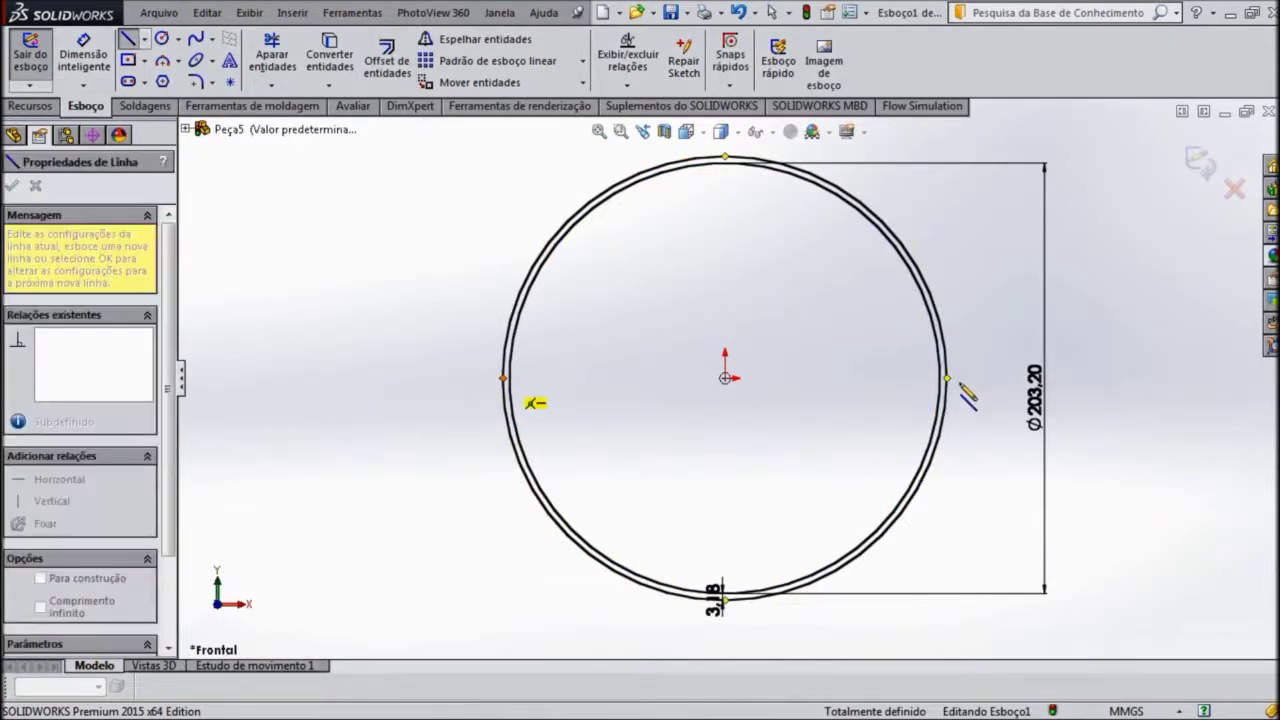
{"action": "left_click", "coordinate": [948, 379]}
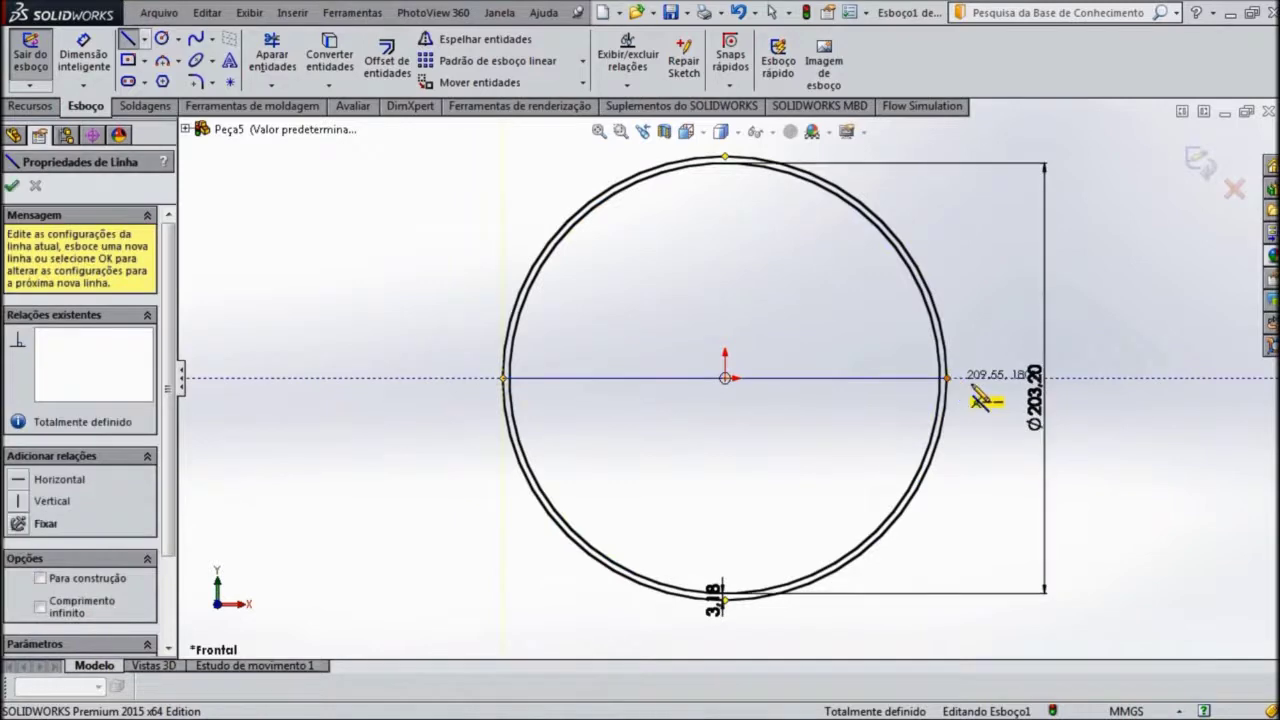
{"action": "key", "text": "Escape"}
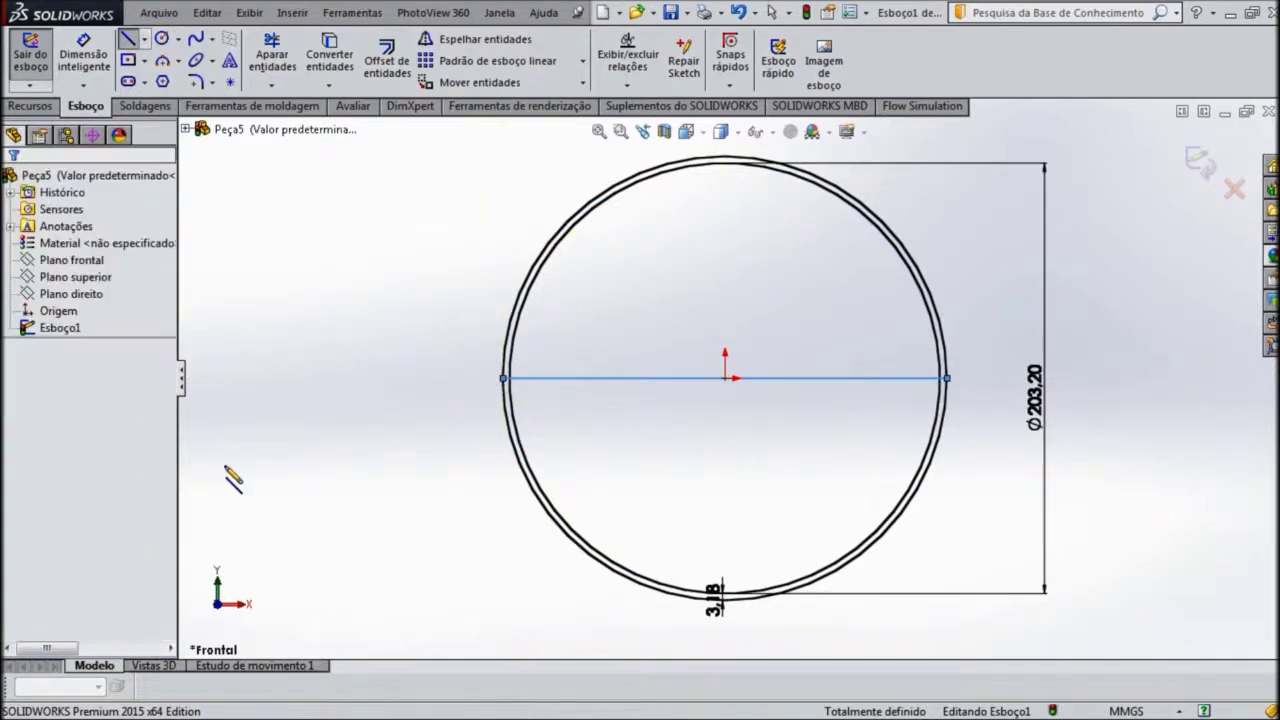
{"action": "left_click", "coordinate": [262, 62]}
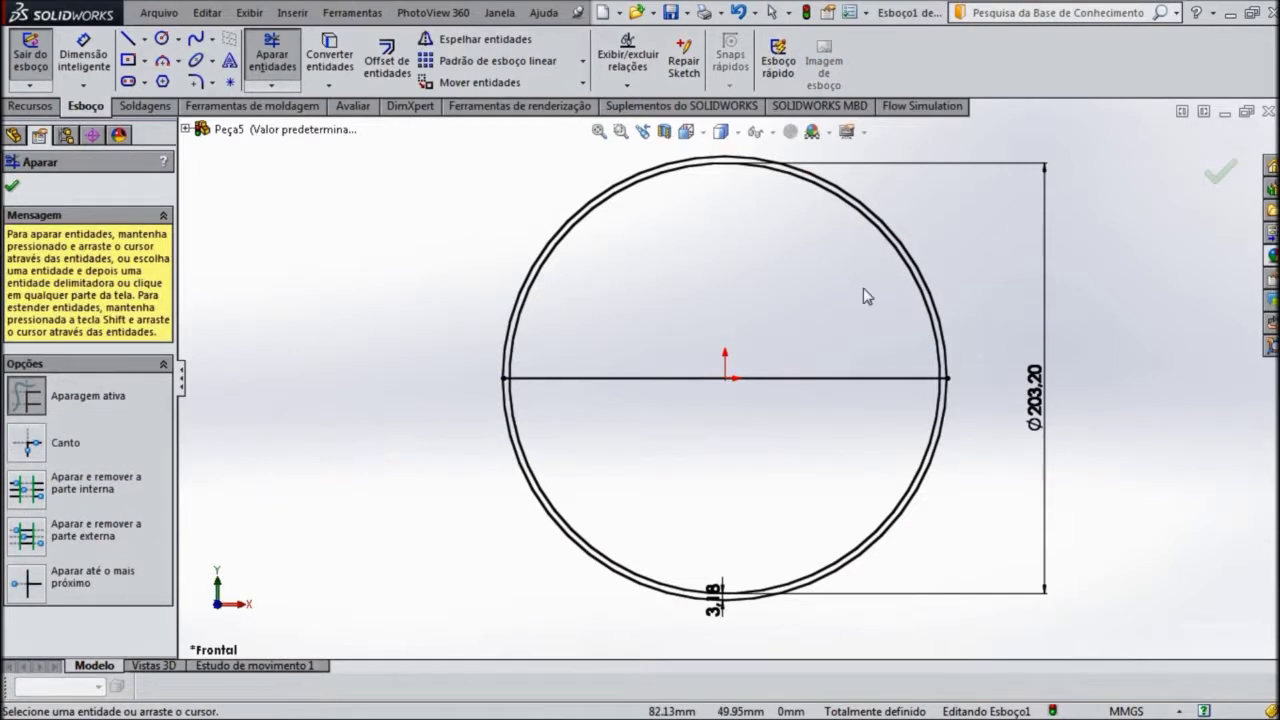
{"action": "left_click_drag", "start_coordinate": [937, 227], "coordinate": [594, 342]}
{"action": "left_click_drag", "start_coordinate": [596, 410], "coordinate": [613, 404]}
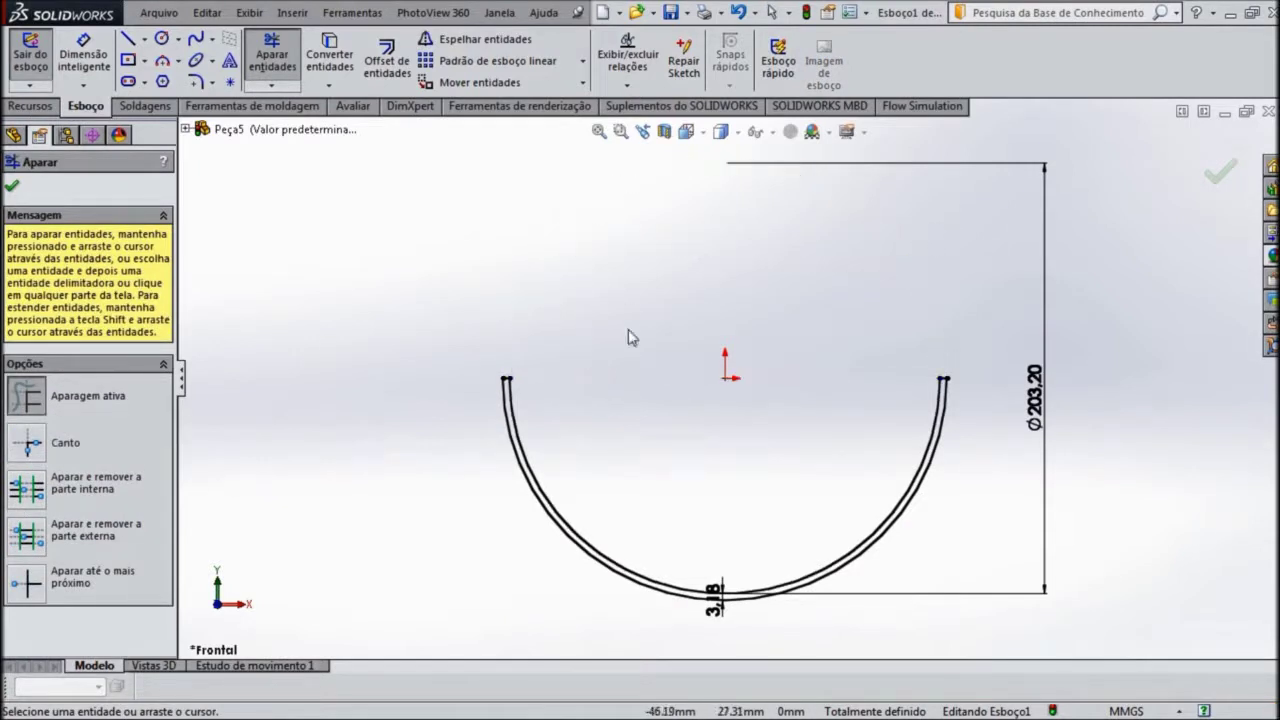
{"action": "left_click", "coordinate": [12, 190]}
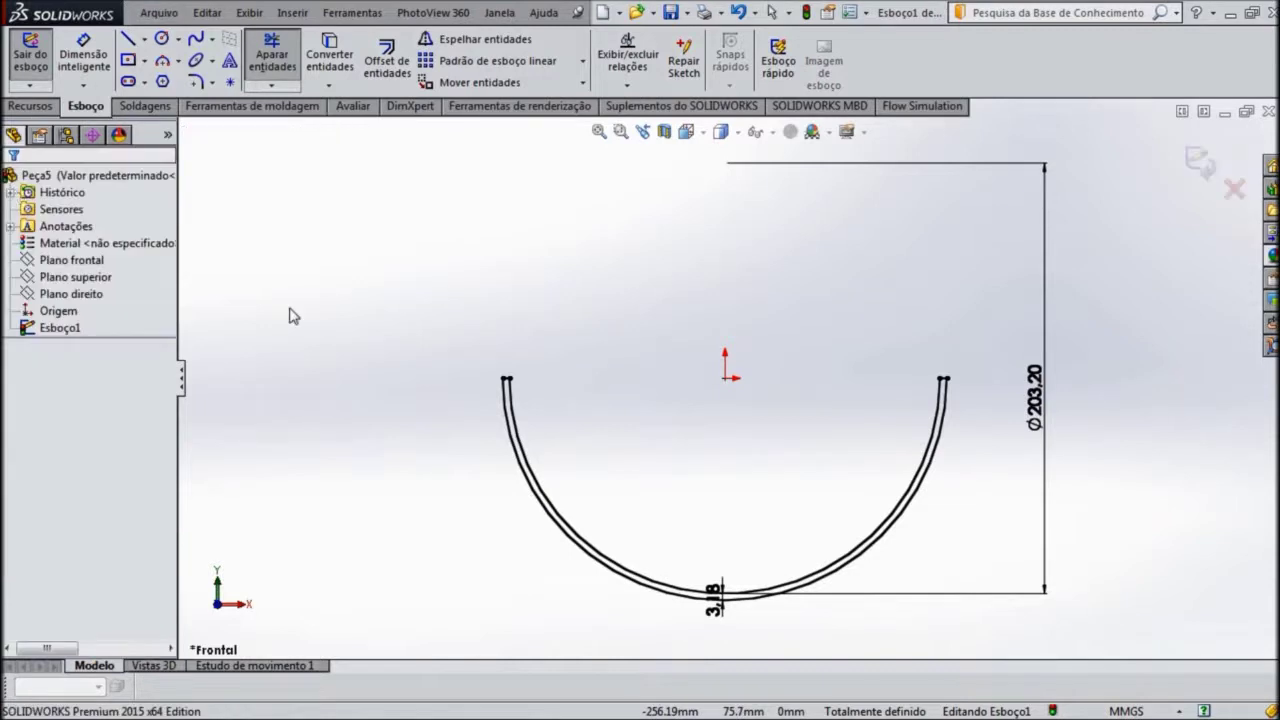
{"action": "key", "text": "z"}
{"action": "key", "text": "z"}
{"action": "key", "text": "z"}
{"action": "scroll", "coordinate": [766, 486], "scroll_direction": "down", "scroll_amount": 2}
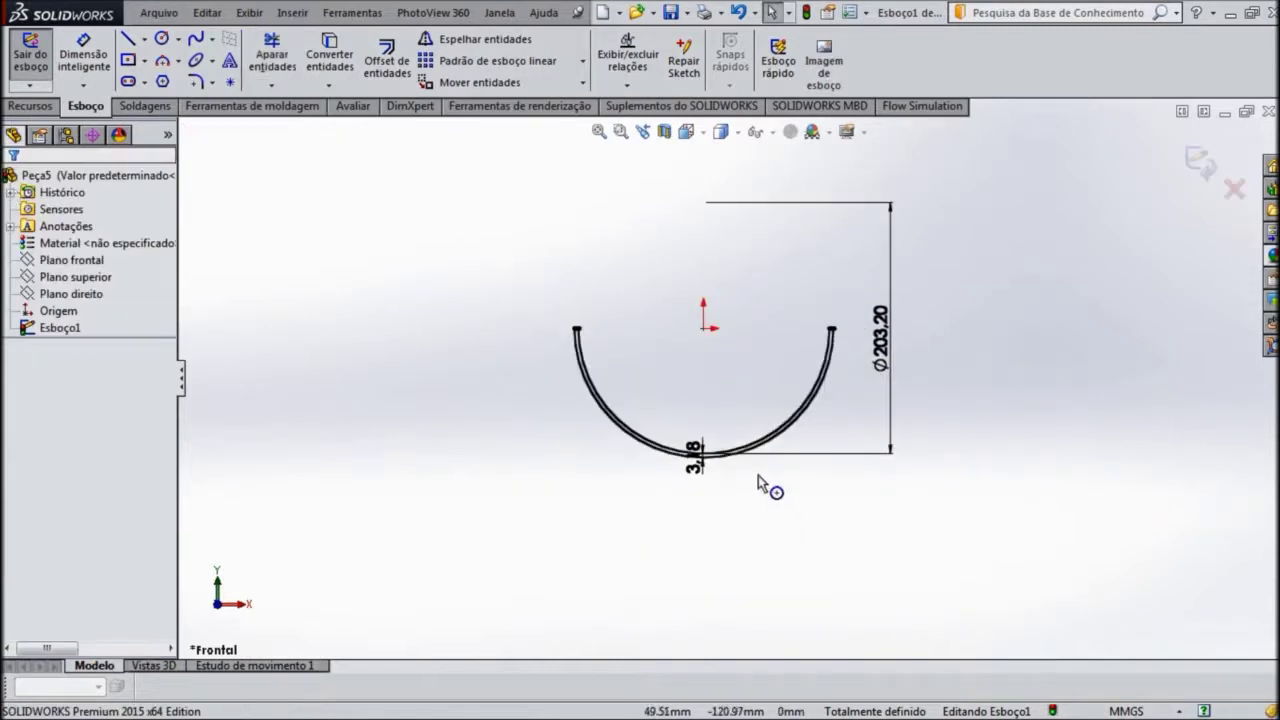
Step: Draw a centreline through the origin, extending well above and below the half-ring
{"action": "left_click", "coordinate": [145, 41]}
{"action": "left_click", "coordinate": [131, 80]}
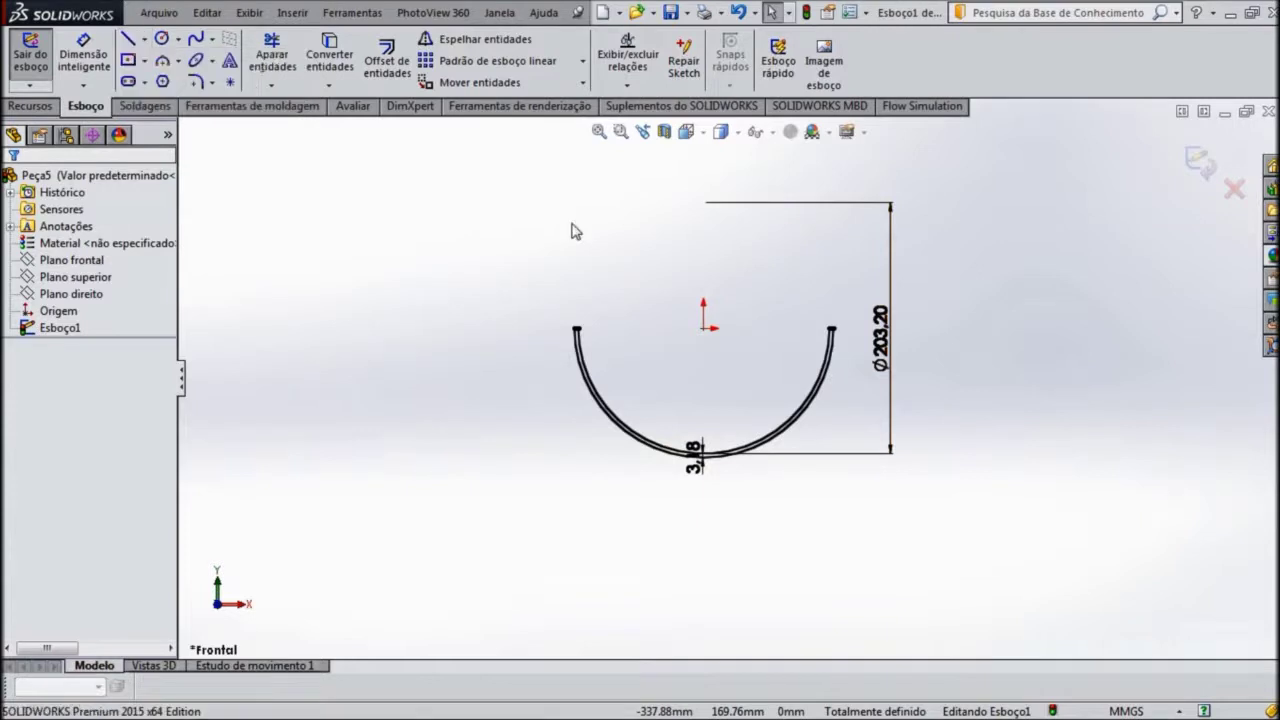
{"action": "left_click", "coordinate": [712, 196]}
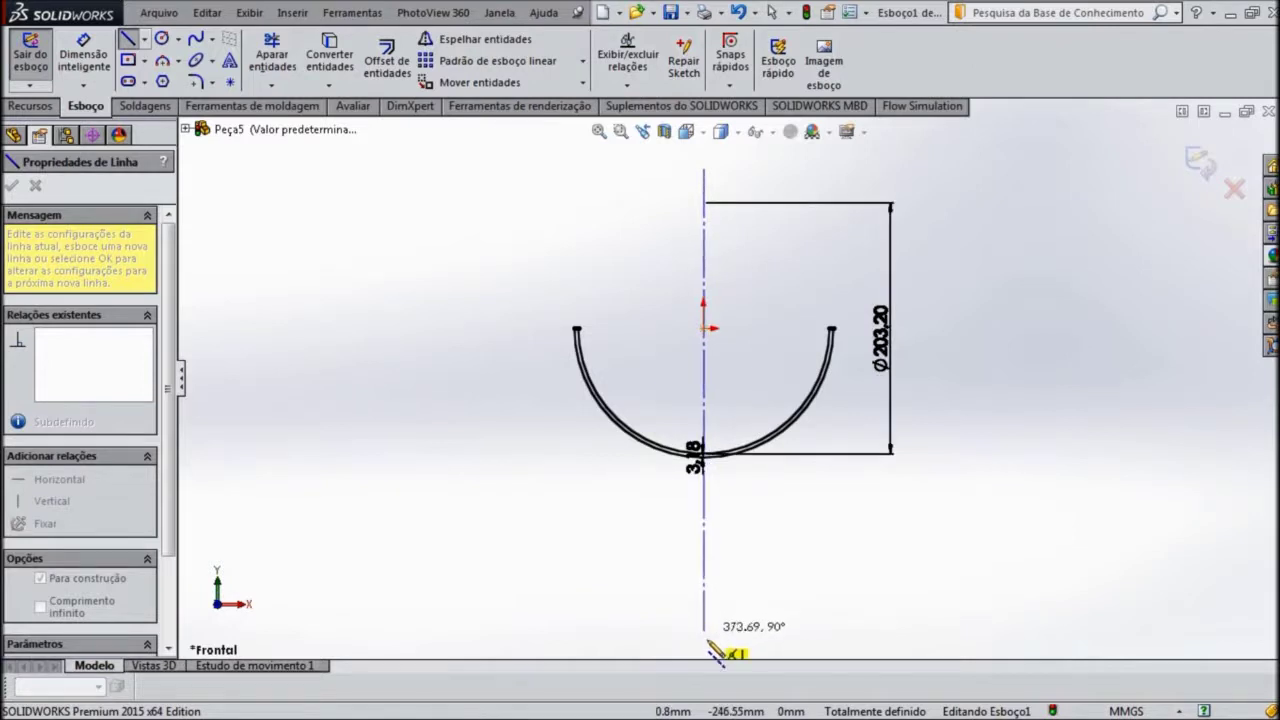
{"action": "key", "text": "z"}
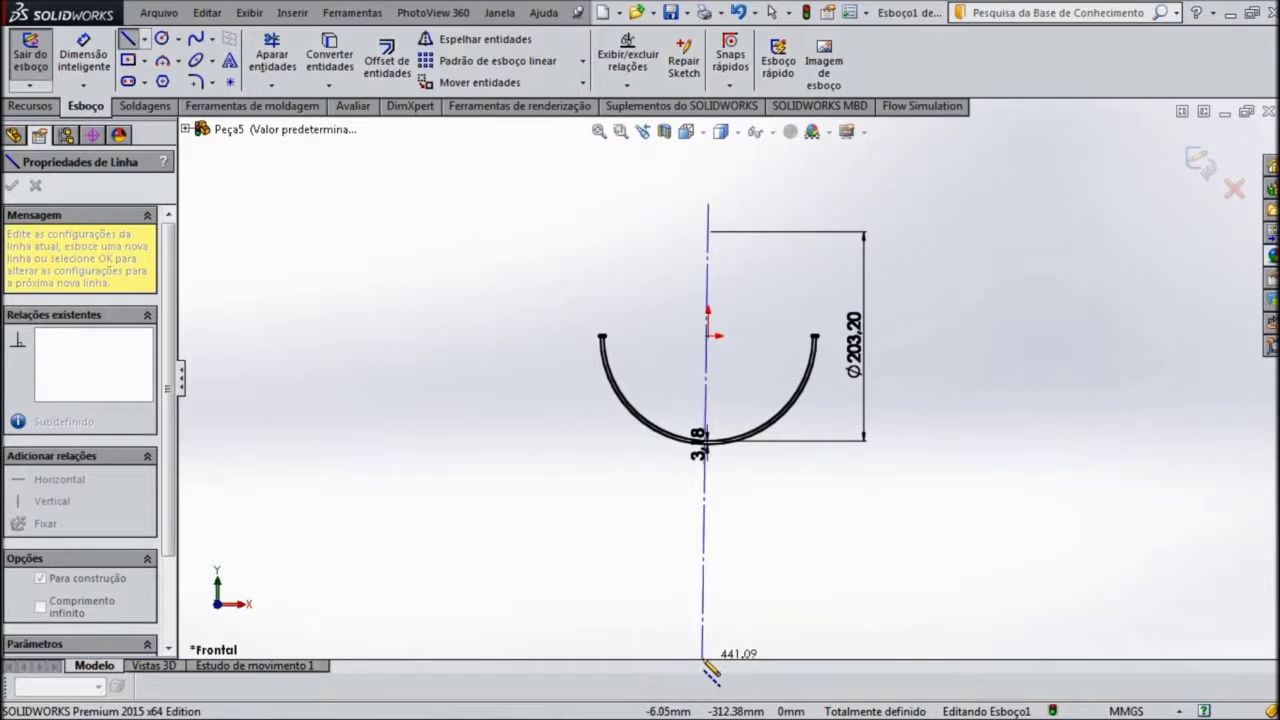
{"action": "left_click", "coordinate": [710, 650]}
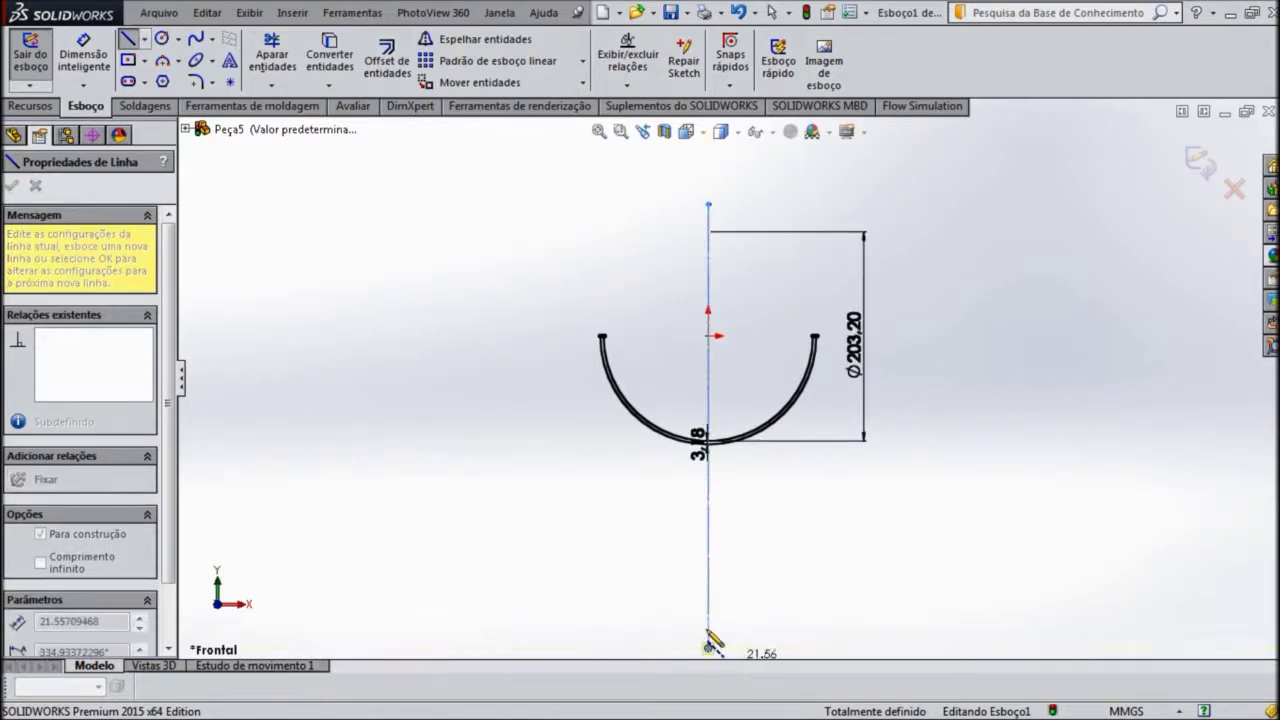
{"action": "key", "text": "Escape"}
{"action": "key", "text": "Escape"}
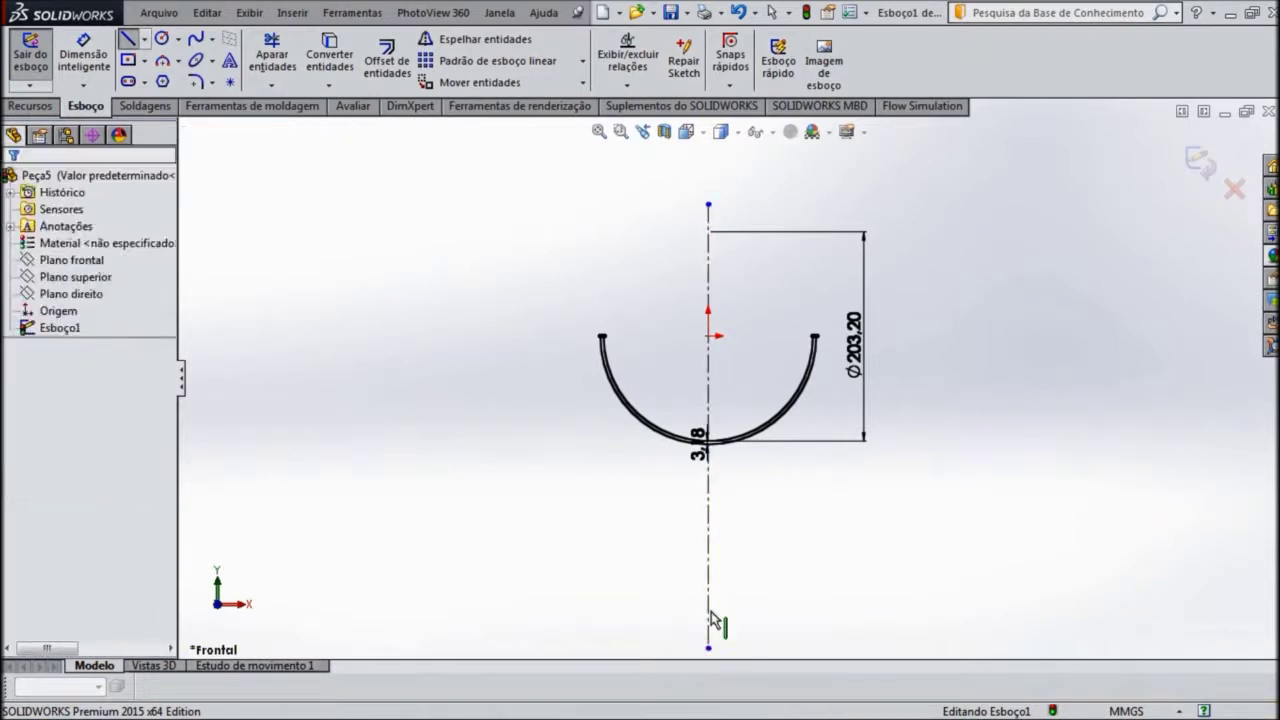
Step: Apply a Vertical relation to the centreline
{"action": "left_click", "coordinate": [711, 615]}
{"action": "right_click", "coordinate": [711, 612]}
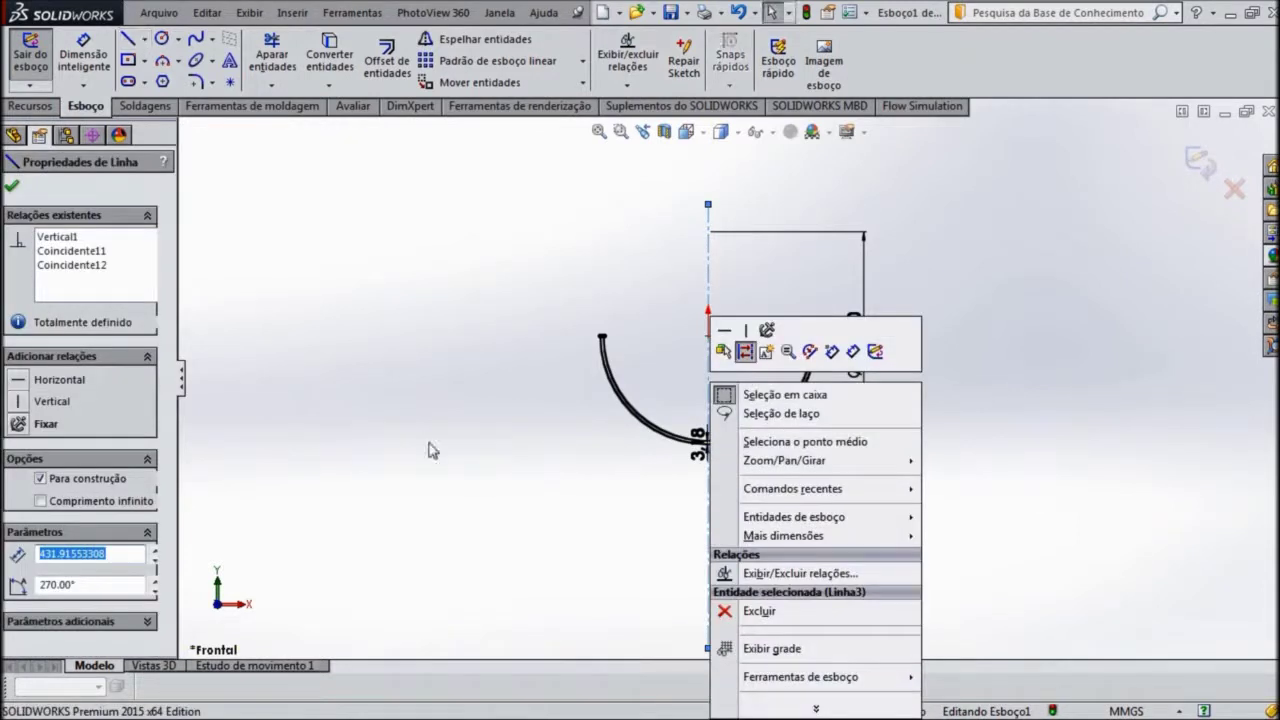
{"action": "left_click", "coordinate": [748, 331]}
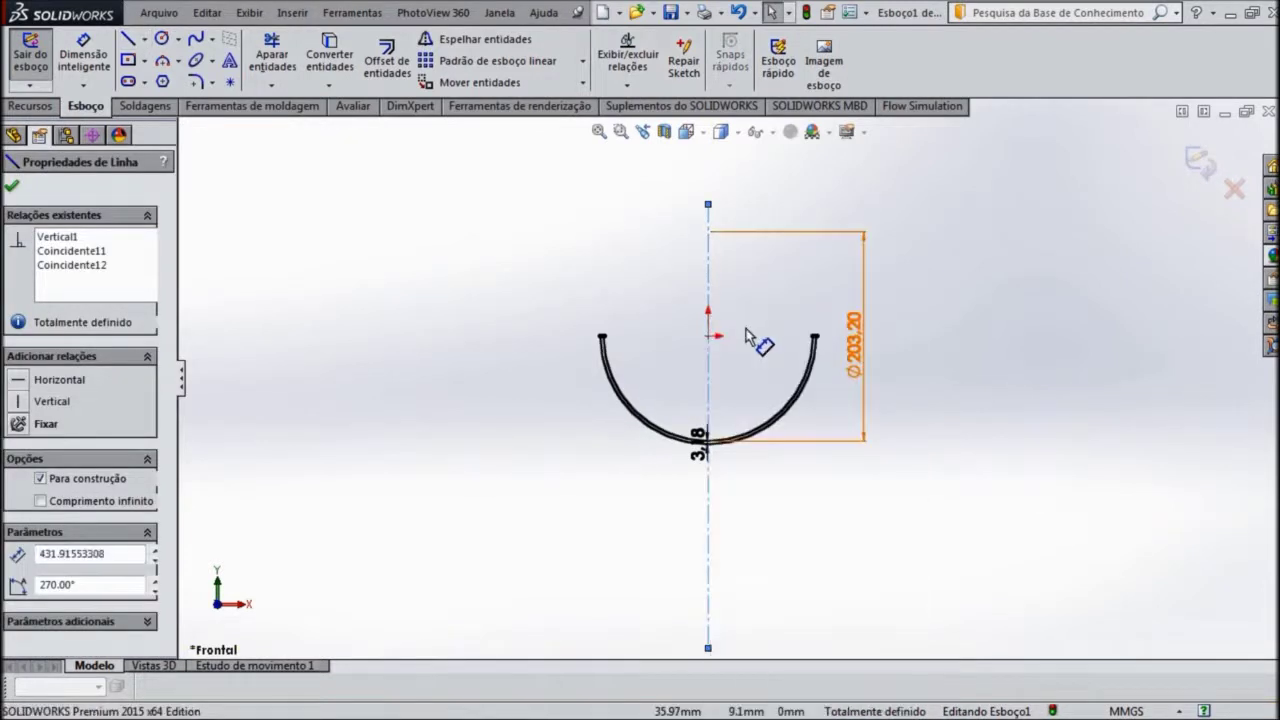
{"action": "left_click", "coordinate": [14, 190]}
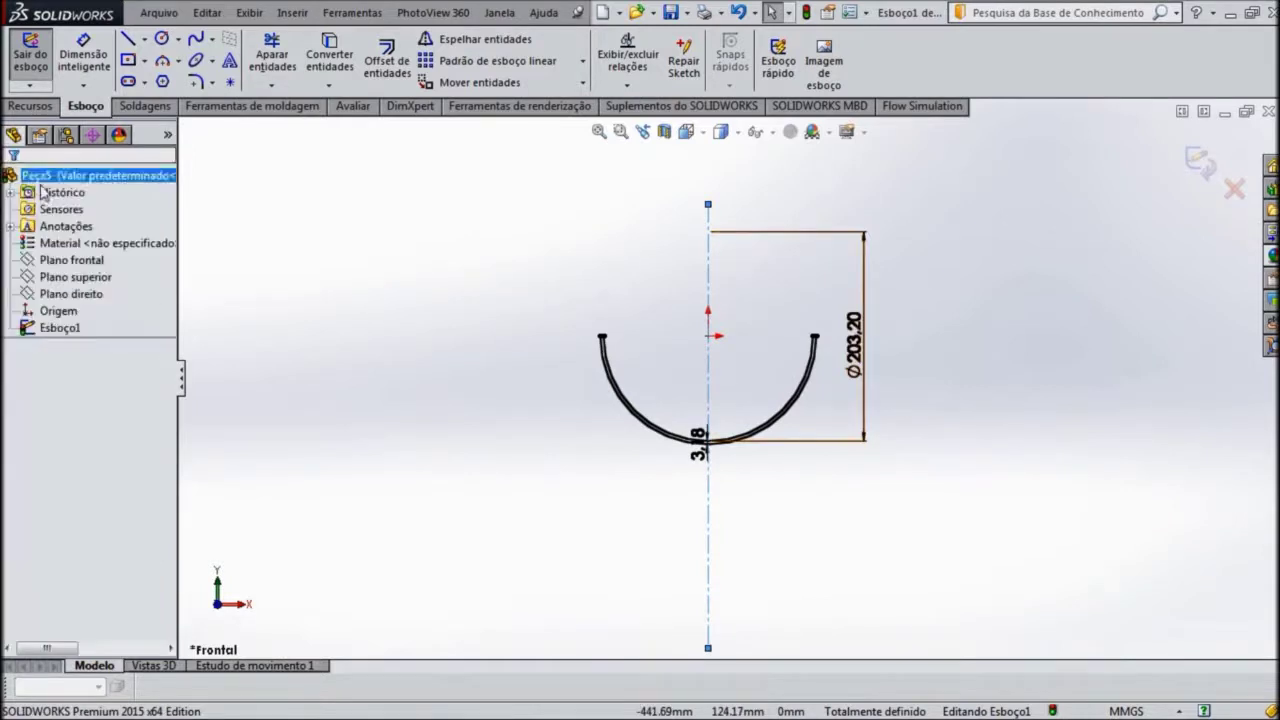
{"action": "scroll", "coordinate": [729, 380], "scroll_direction": "up", "scroll_amount": 3}
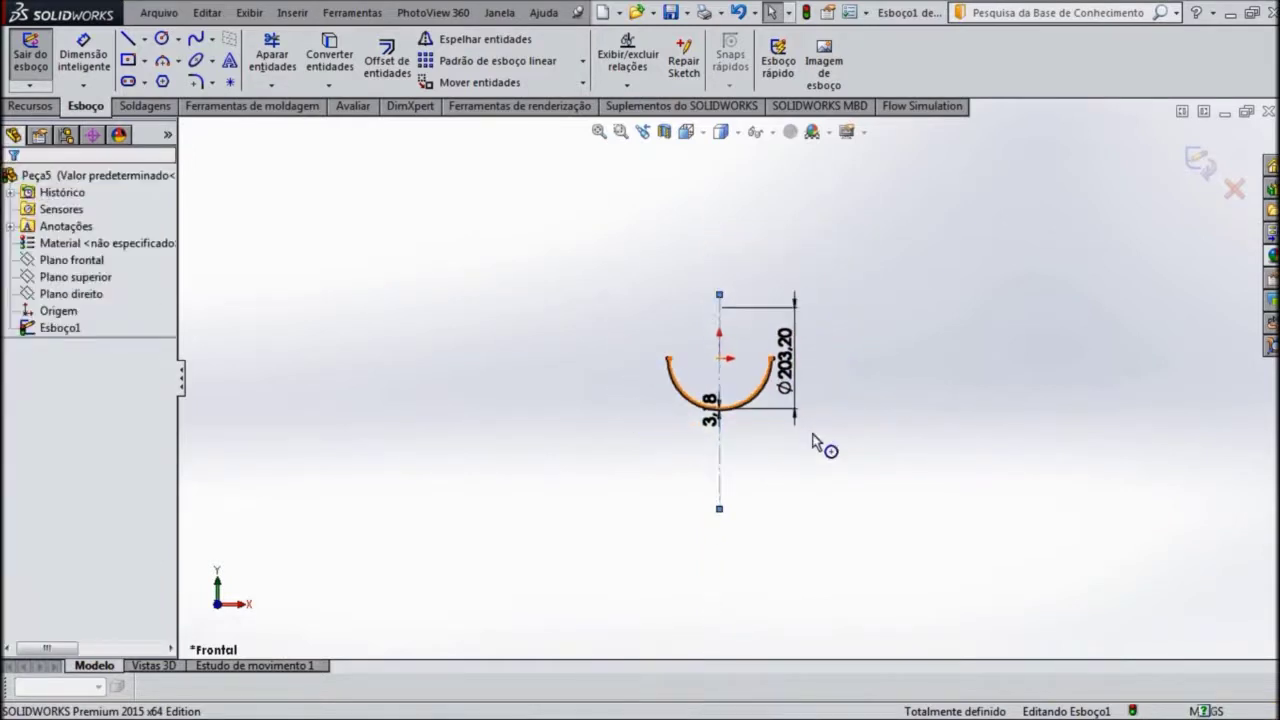
{"action": "scroll", "coordinate": [763, 460], "scroll_direction": "down", "scroll_amount": 2}
{"action": "scroll", "coordinate": [762, 460], "scroll_direction": "down", "scroll_amount": 2}
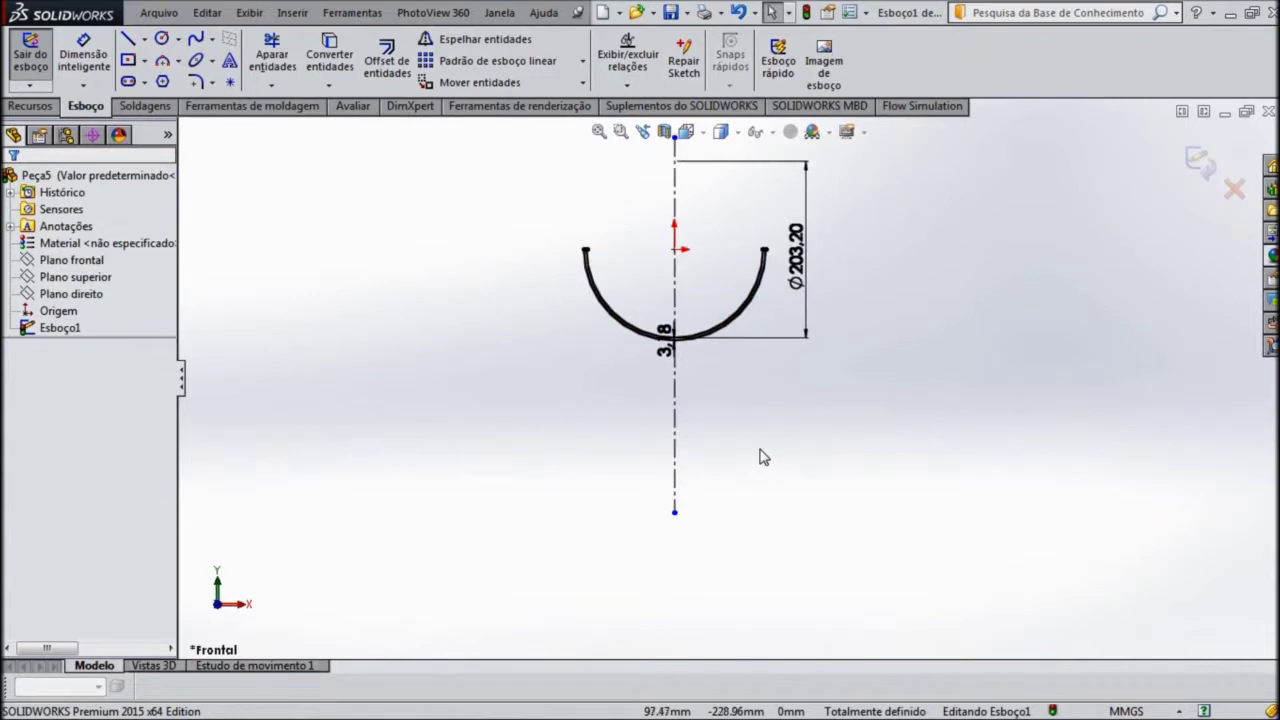
{"action": "scroll", "coordinate": [690, 295], "scroll_direction": "down", "scroll_amount": 1}
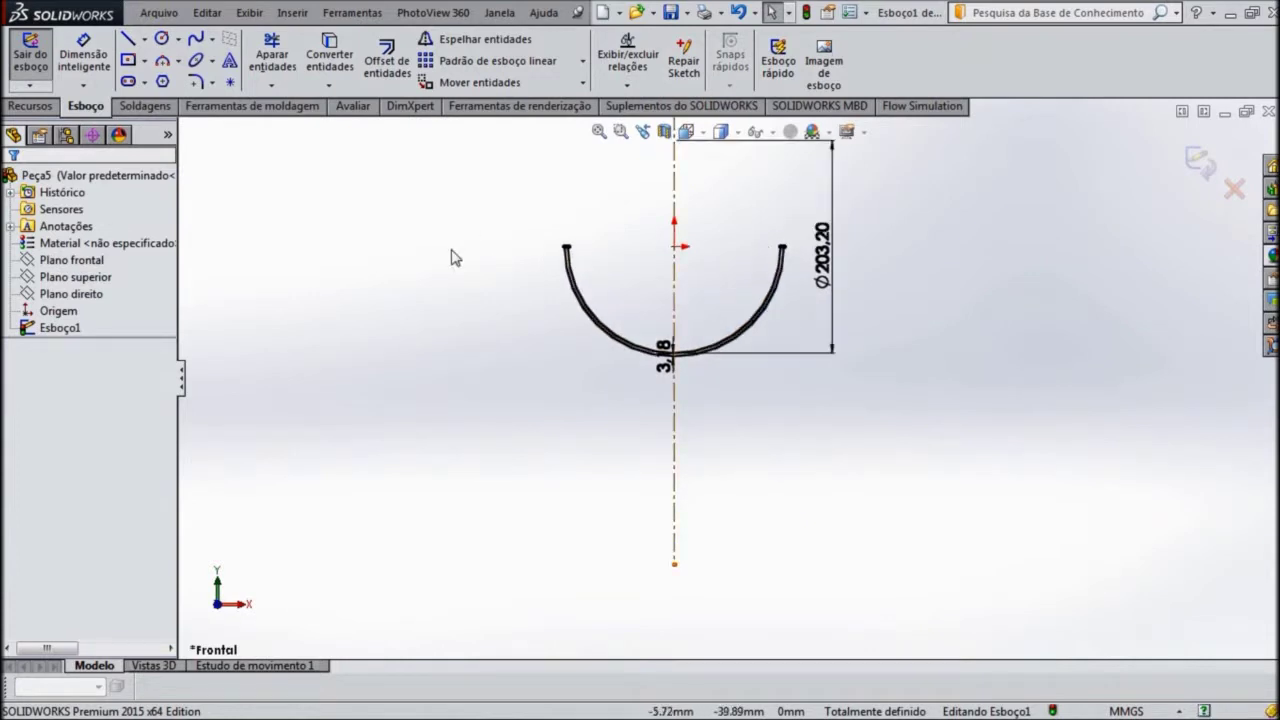
{"action": "left_click", "coordinate": [390, 62]}
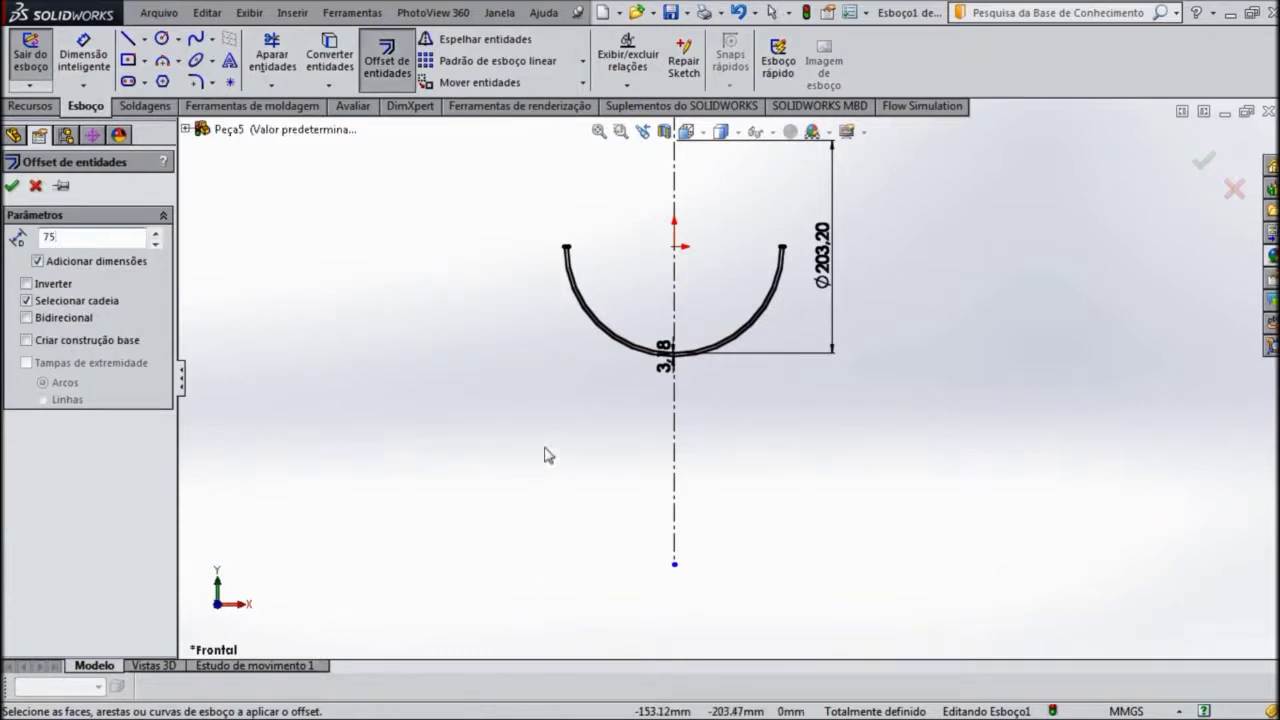
Step: Offset the centreline 75 mm to both sides, creating two vertical lines
{"action": "left_click", "coordinate": [679, 429]}
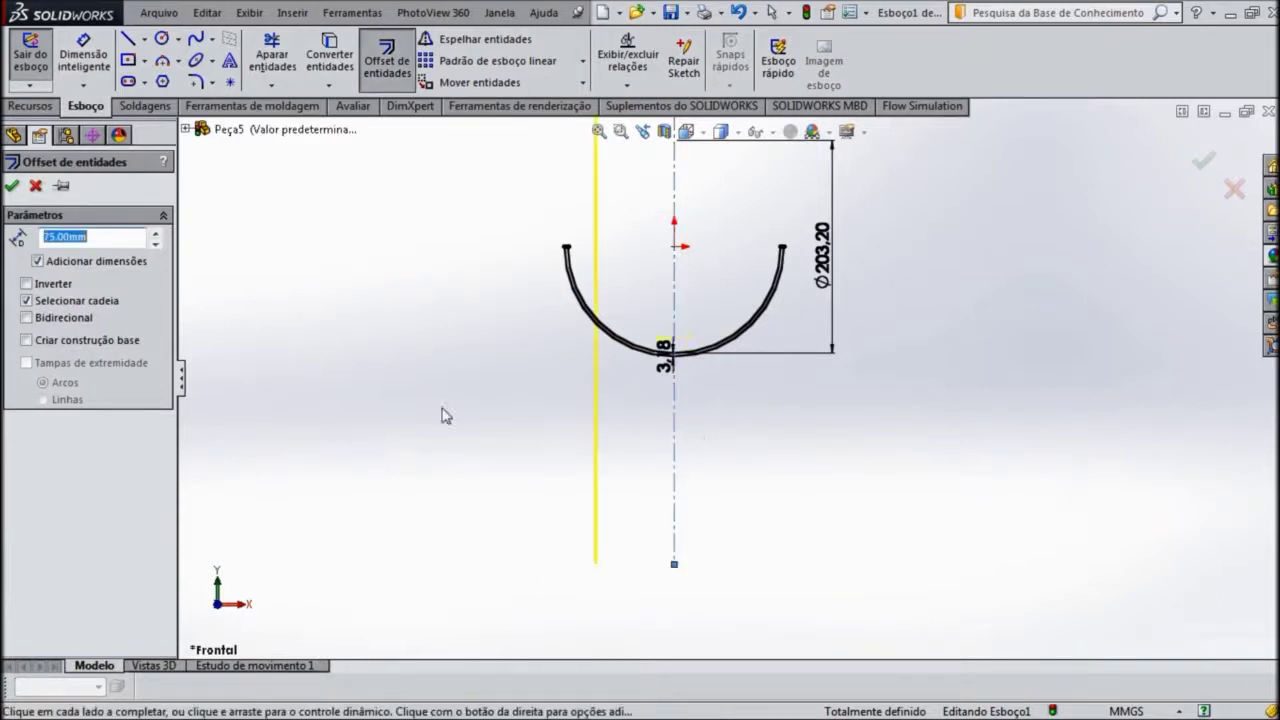
{"action": "left_click", "coordinate": [26, 317]}
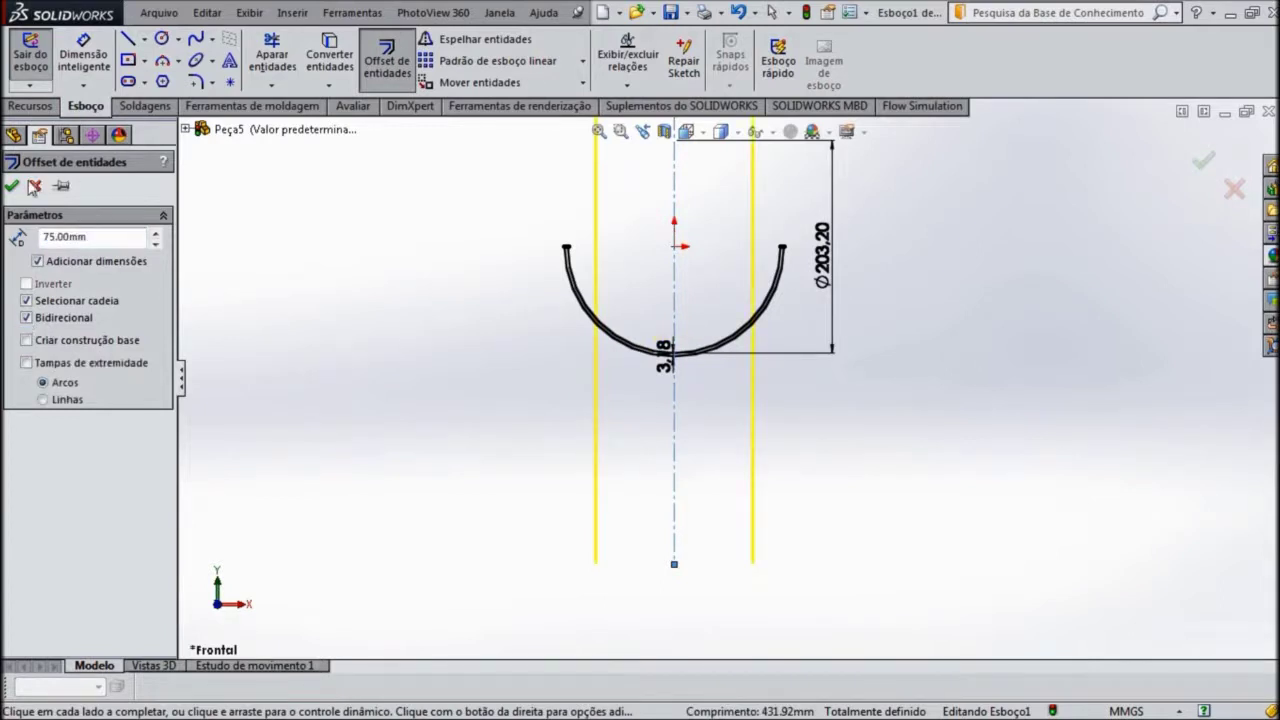
{"action": "left_click", "coordinate": [12, 187]}
{"action": "scroll", "coordinate": [700, 340], "scroll_direction": "down", "scroll_amount": 2}
{"action": "scroll", "coordinate": [686, 337], "scroll_direction": "down", "scroll_amount": 2}
{"action": "scroll", "coordinate": [617, 274], "scroll_direction": "down", "scroll_amount": 2}
{"action": "scroll", "coordinate": [429, 280], "scroll_direction": "down", "scroll_amount": 1}
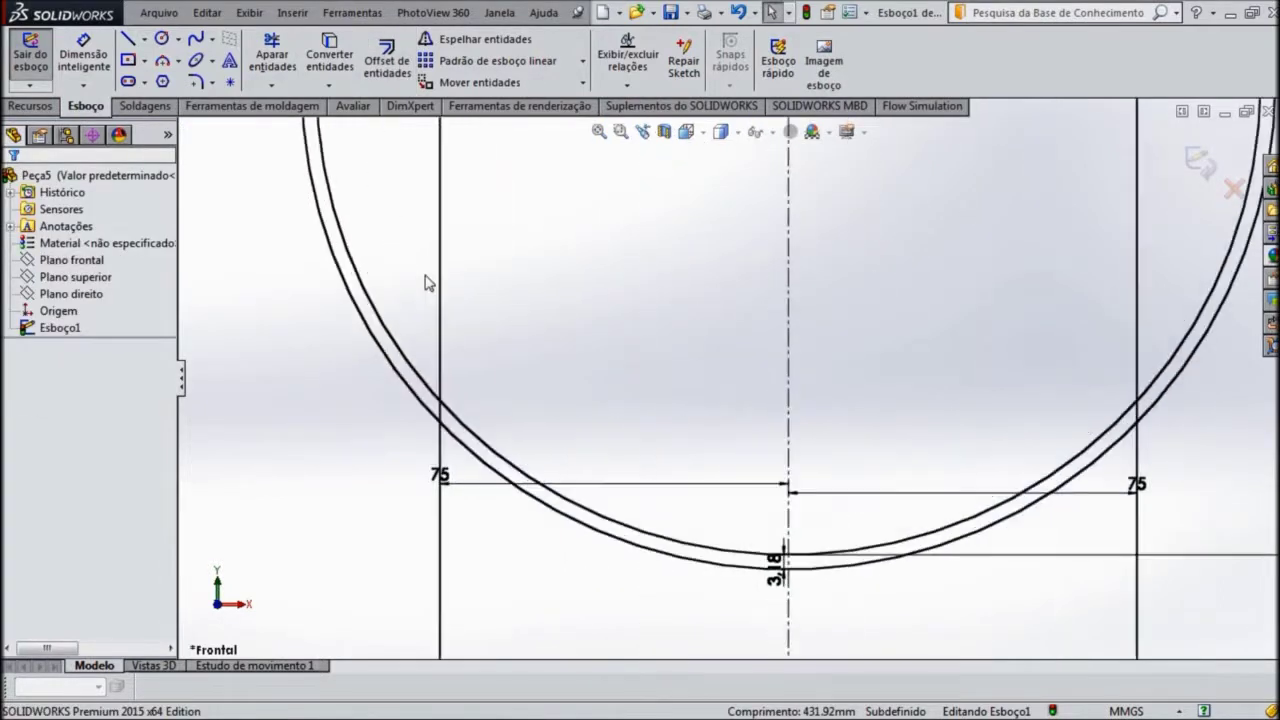
{"action": "left_click", "coordinate": [272, 55]}
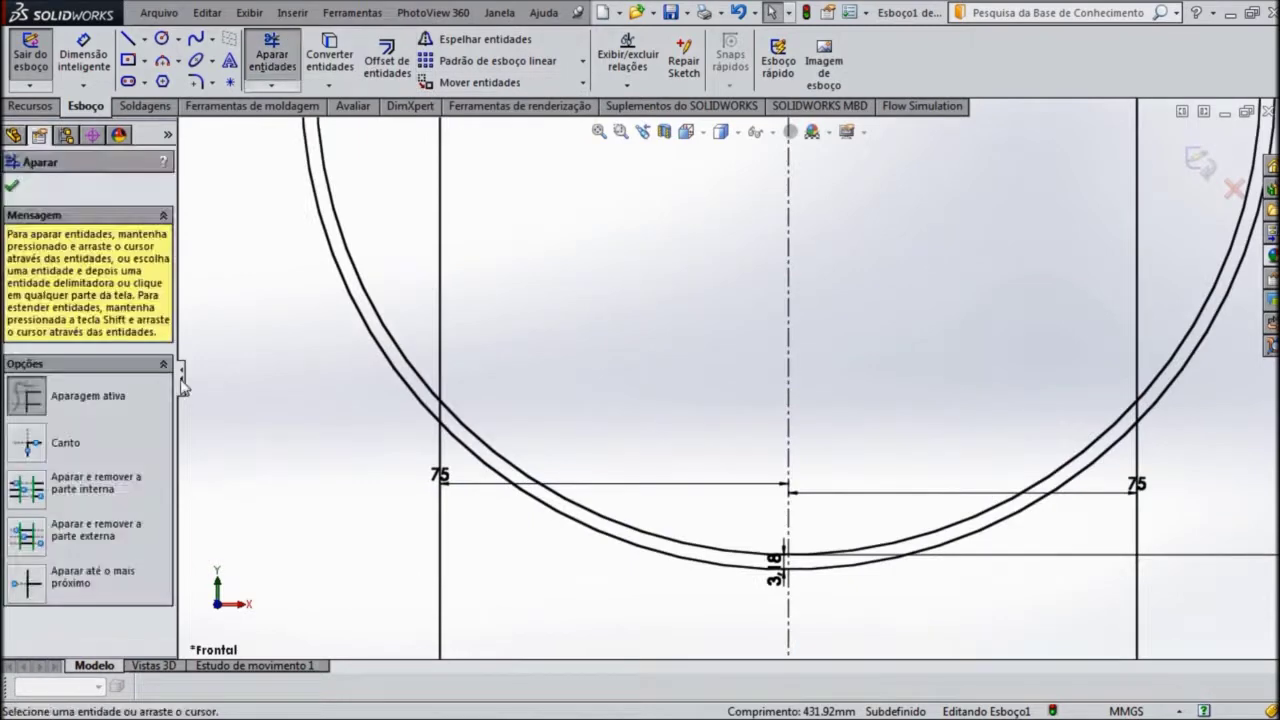
Step: Trim to nearest, removing both vertical lines above the outer arc
{"action": "left_click", "coordinate": [27, 585]}
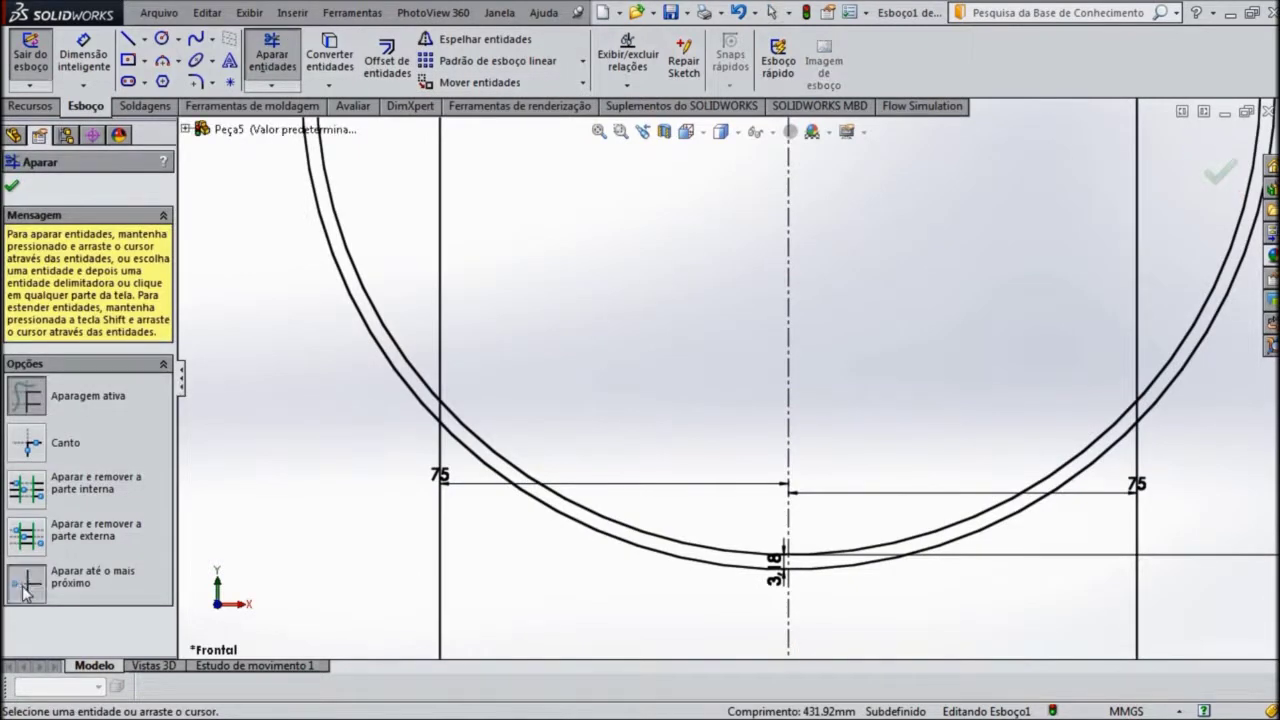
{"action": "left_click", "coordinate": [441, 356]}
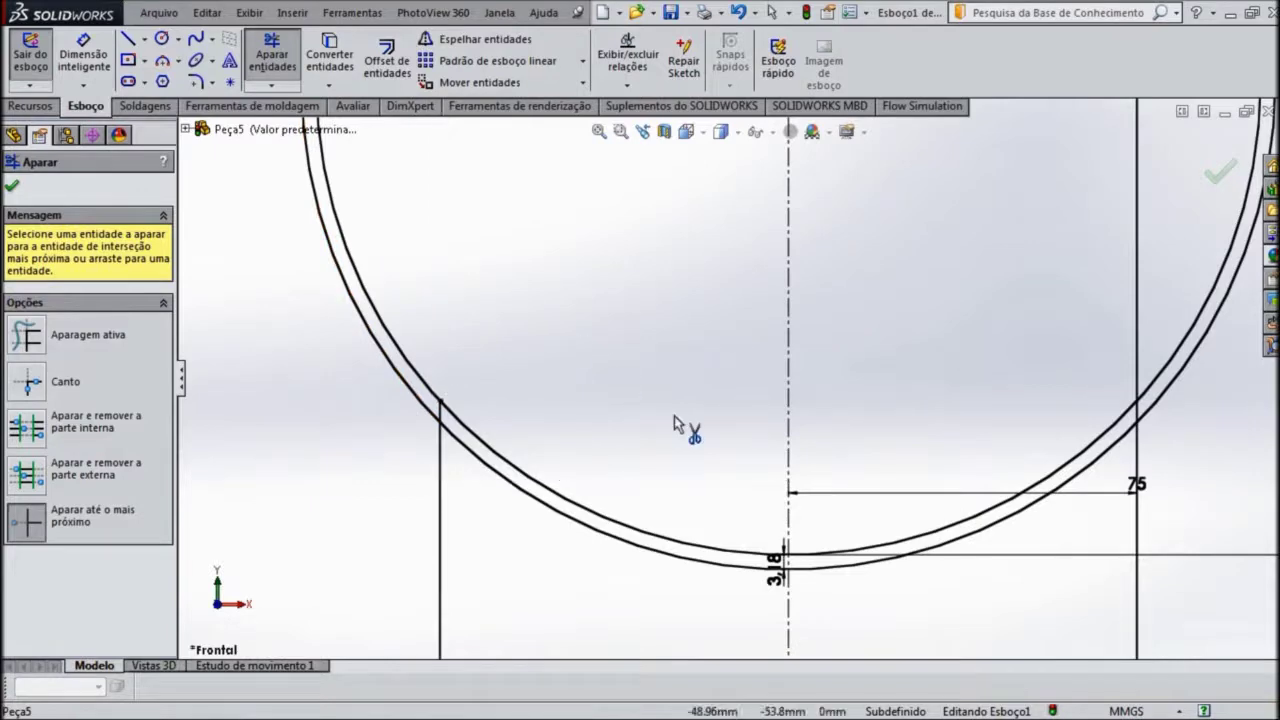
{"action": "left_click", "coordinate": [1138, 350]}
{"action": "scroll", "coordinate": [1100, 360], "scroll_direction": "down", "scroll_amount": 3}
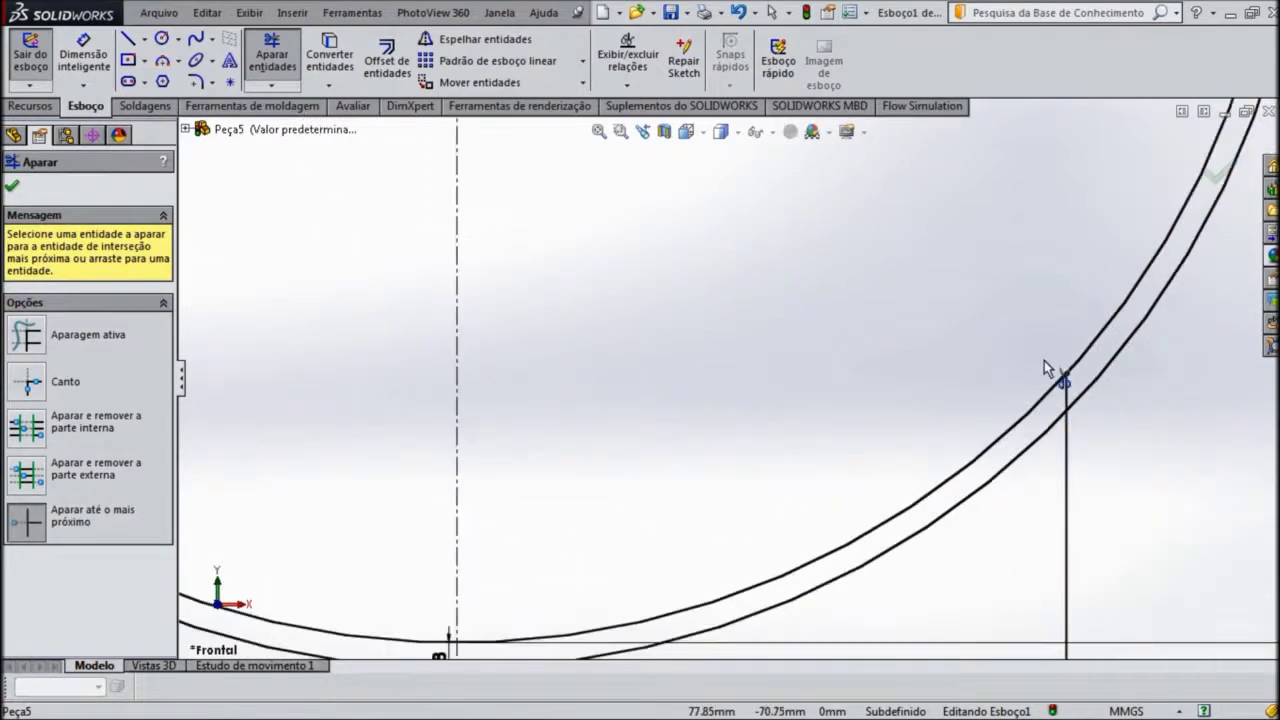
Step: Trim the vertical lines' pieces between the two arcs so the legs stop at the outer arc
{"action": "left_click", "coordinate": [1066, 392]}
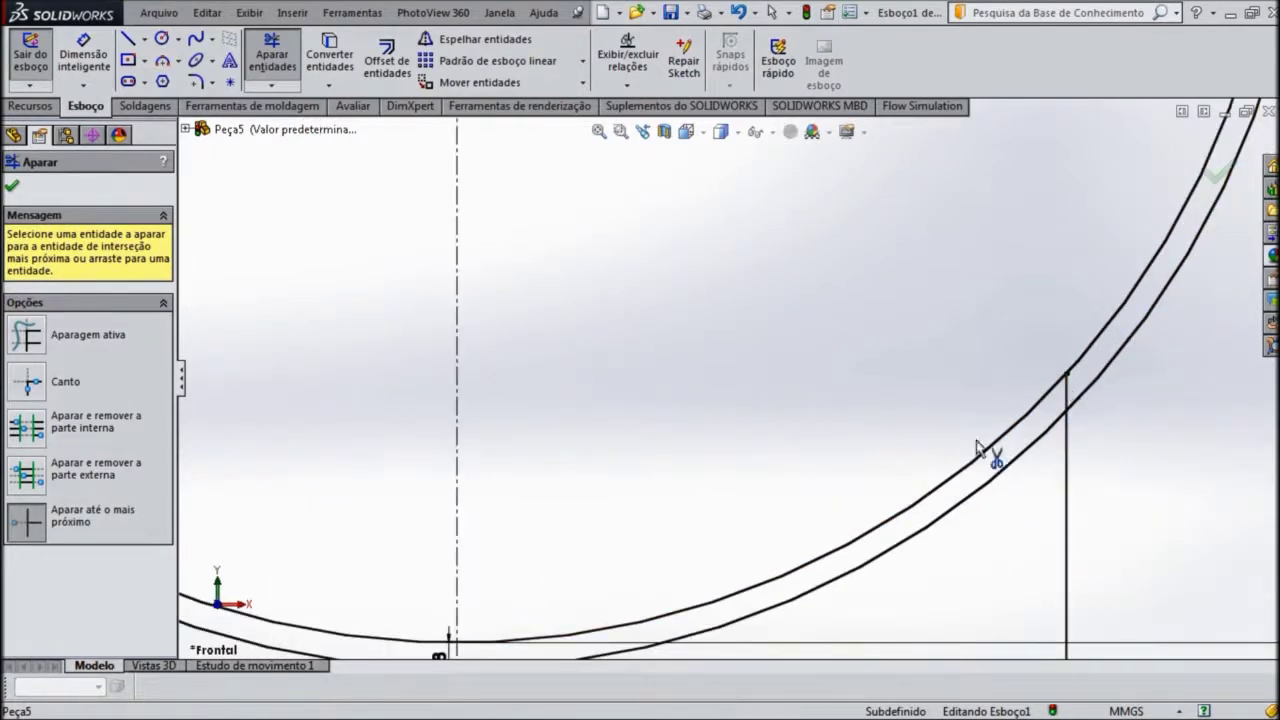
{"action": "scroll", "coordinate": [855, 420], "scroll_direction": "up", "scroll_amount": 1}
{"action": "scroll", "coordinate": [677, 394], "scroll_direction": "down", "scroll_amount": 2}
{"action": "scroll", "coordinate": [680, 417], "scroll_direction": "up", "scroll_amount": 3}
{"action": "scroll", "coordinate": [594, 482], "scroll_direction": "up", "scroll_amount": 2}
{"action": "scroll", "coordinate": [314, 357], "scroll_direction": "up", "scroll_amount": 2}
{"action": "scroll", "coordinate": [486, 420], "scroll_direction": "down", "scroll_amount": 2}
{"action": "scroll", "coordinate": [566, 423], "scroll_direction": "down", "scroll_amount": 2}
{"action": "scroll", "coordinate": [737, 436], "scroll_direction": "down", "scroll_amount": 2}
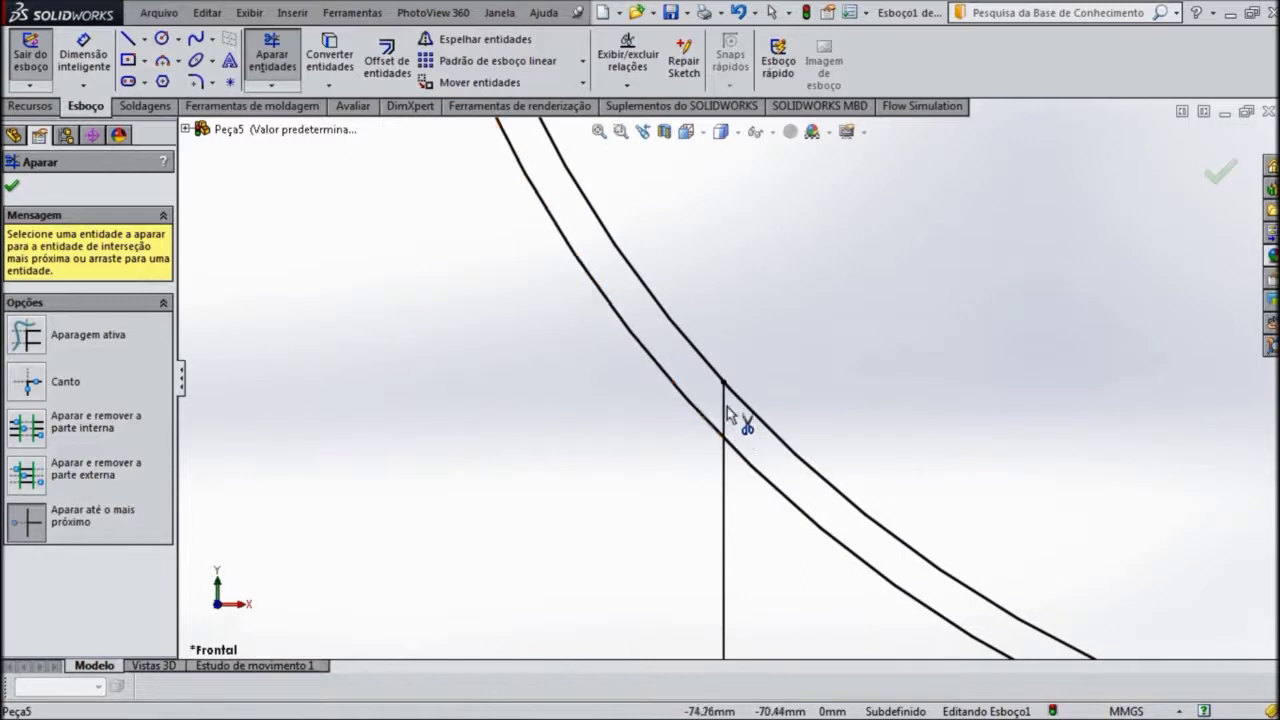
{"action": "left_click", "coordinate": [726, 410]}
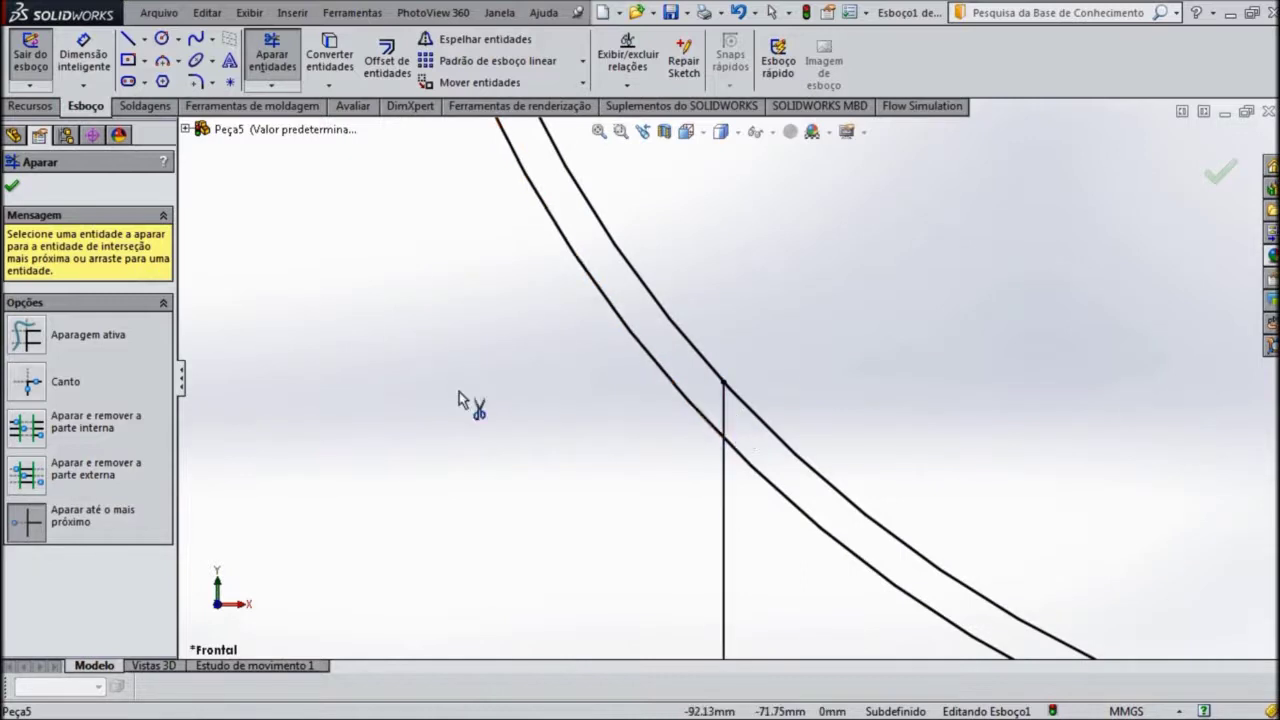
{"action": "left_click", "coordinate": [12, 186]}
{"action": "scroll", "coordinate": [492, 393], "scroll_direction": "up", "scroll_amount": 1}
{"action": "key", "text": "z"}
{"action": "key", "text": "z"}
{"action": "key", "text": "z"}
{"action": "key", "text": "z"}
{"action": "key", "text": "z"}
{"action": "key", "text": "z"}
{"action": "key", "text": "z"}
{"action": "key", "text": "z"}
{"action": "key", "text": "z"}
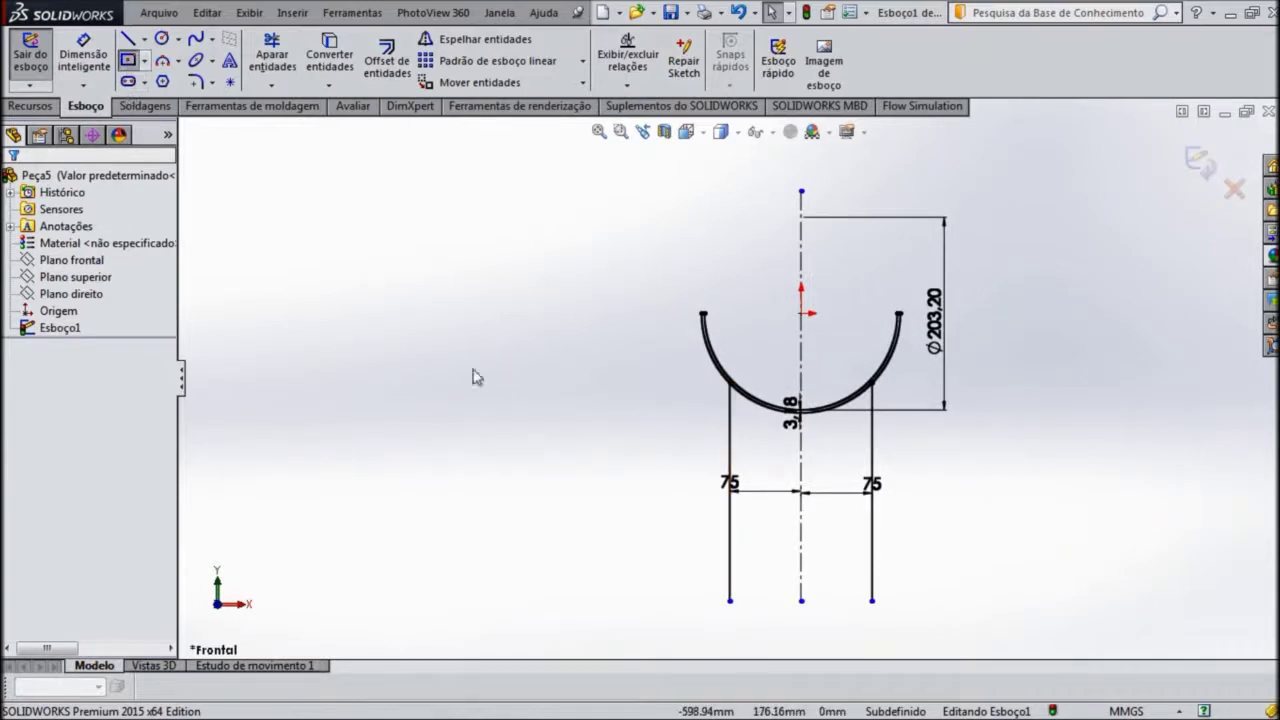
Step: Draw a centred rectangle for the base plate below the half-ring
{"action": "left_click", "coordinate": [801, 489]}
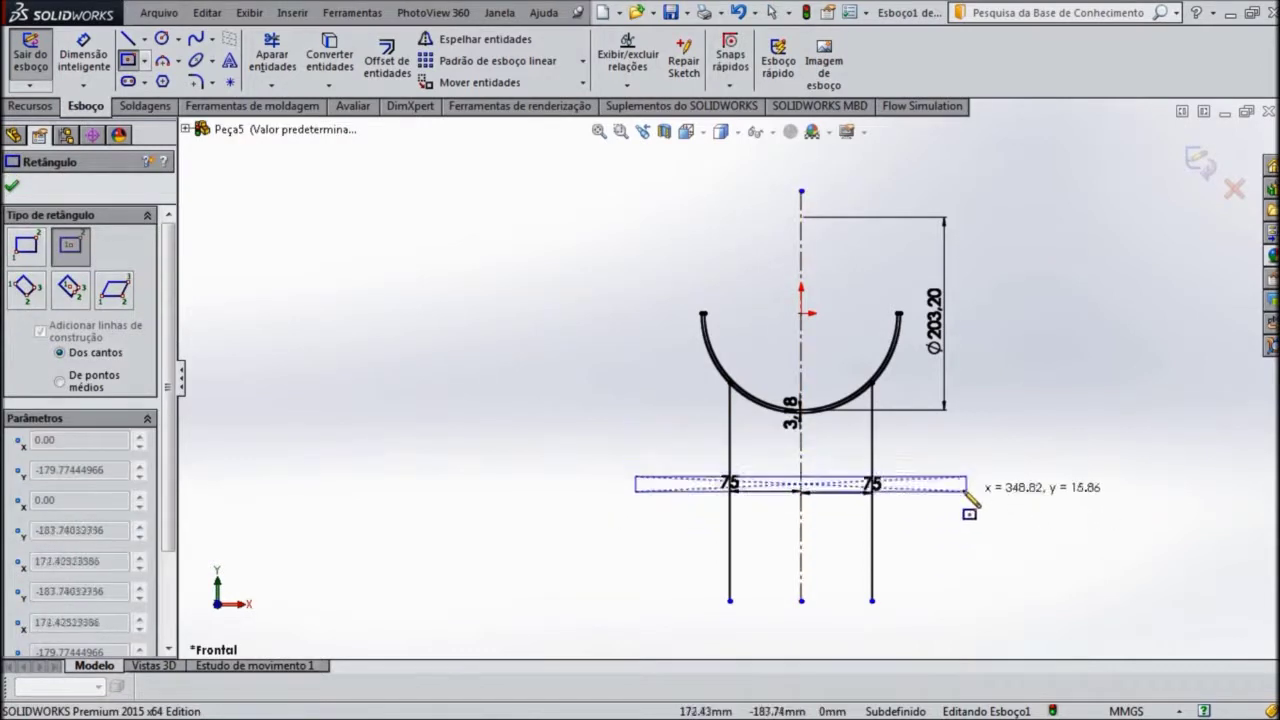
{"action": "left_click", "coordinate": [907, 489]}
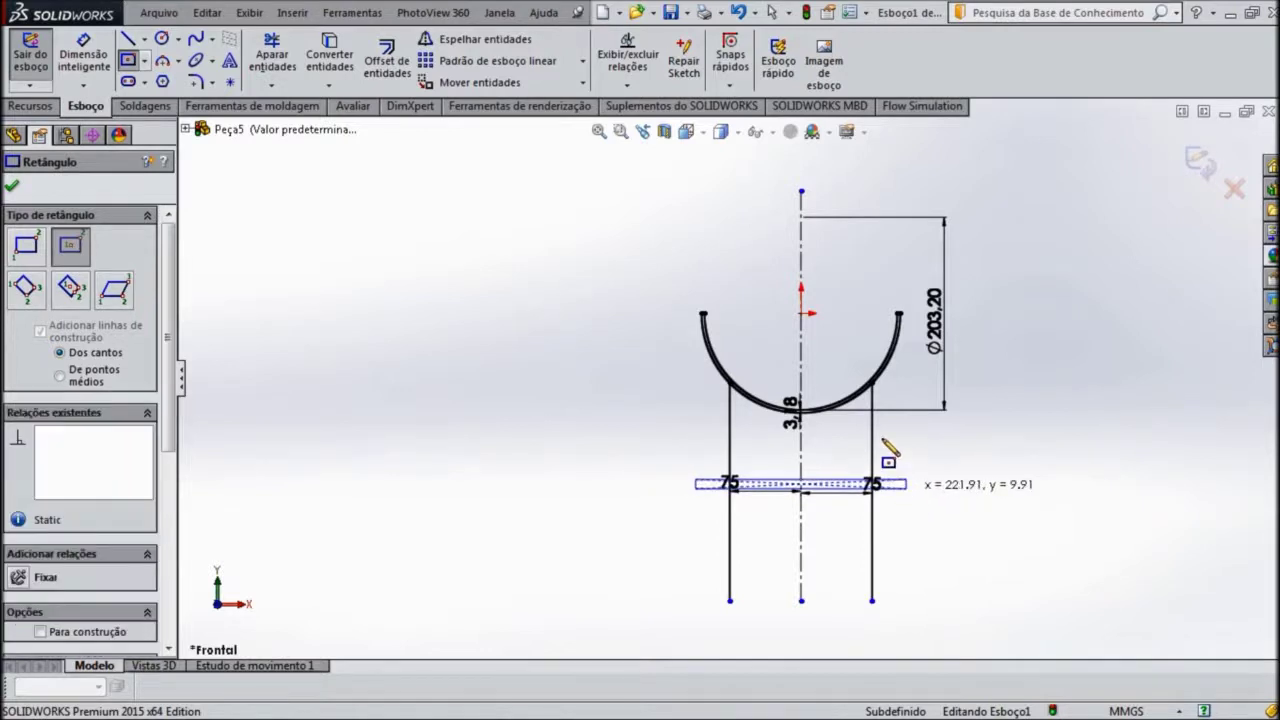
{"action": "key", "text": "Escape"}
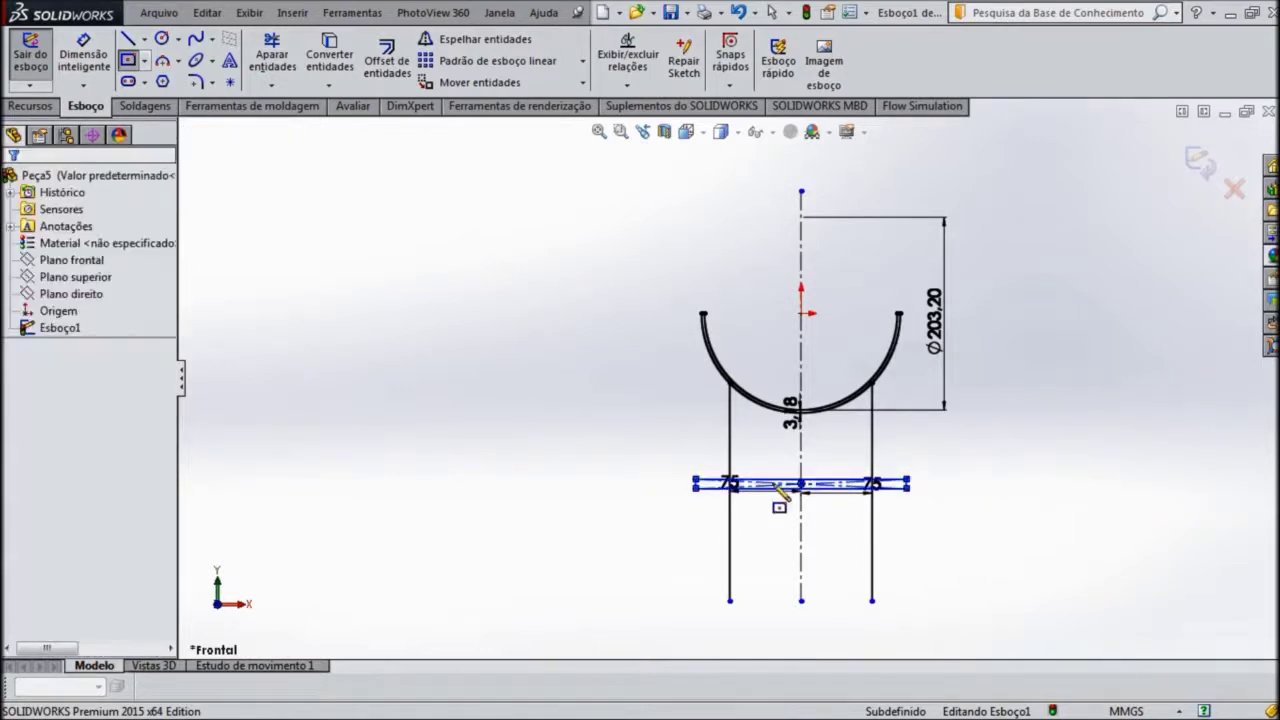
{"action": "scroll", "coordinate": [785, 510], "scroll_direction": "down", "scroll_amount": 2}
{"action": "scroll", "coordinate": [920, 430], "scroll_direction": "down", "scroll_amount": 2}
{"action": "scroll", "coordinate": [827, 565], "scroll_direction": "down", "scroll_amount": 3}
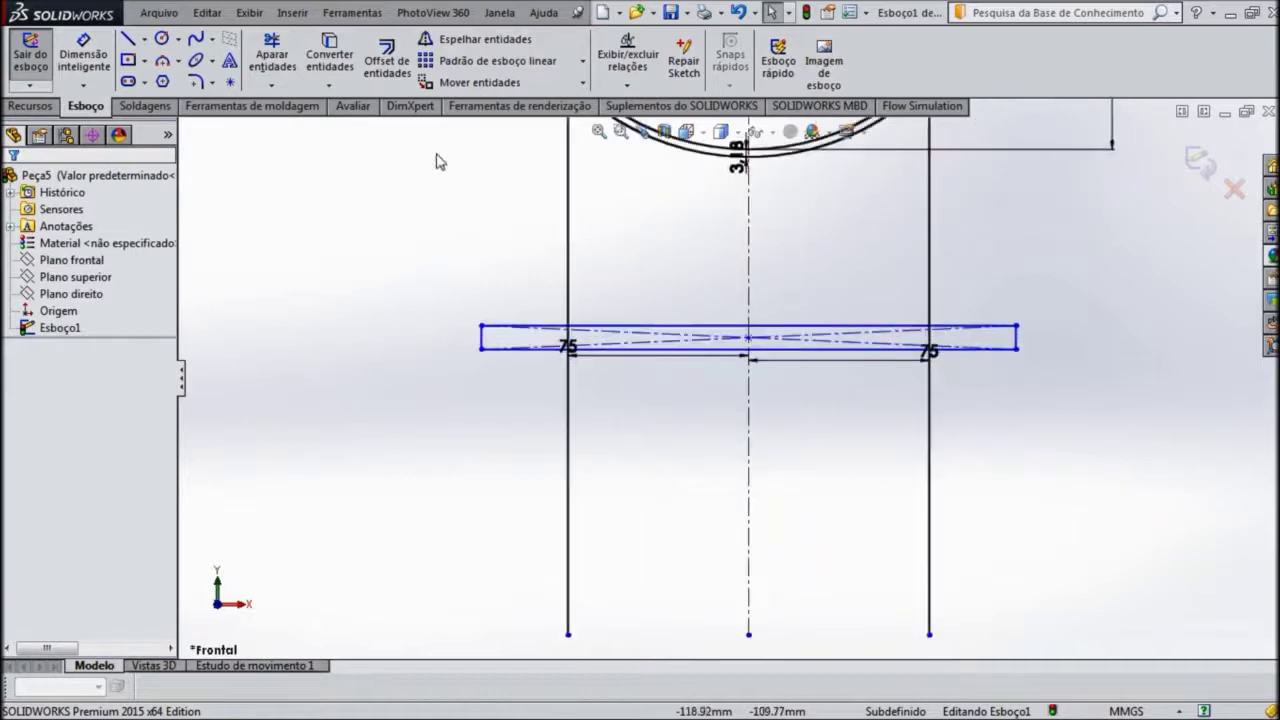
Step: Trim both leg lines below the base plate and inside it
{"action": "left_click", "coordinate": [272, 55]}
{"action": "left_click_drag", "start_coordinate": [562, 497], "coordinate": [935, 483]}
{"action": "left_click", "coordinate": [933, 483]}
{"action": "scroll", "coordinate": [930, 340], "scroll_direction": "down", "scroll_amount": 2}
{"action": "scroll", "coordinate": [914, 380], "scroll_direction": "down", "scroll_amount": 2}
{"action": "scroll", "coordinate": [880, 366], "scroll_direction": "down", "scroll_amount": 3}
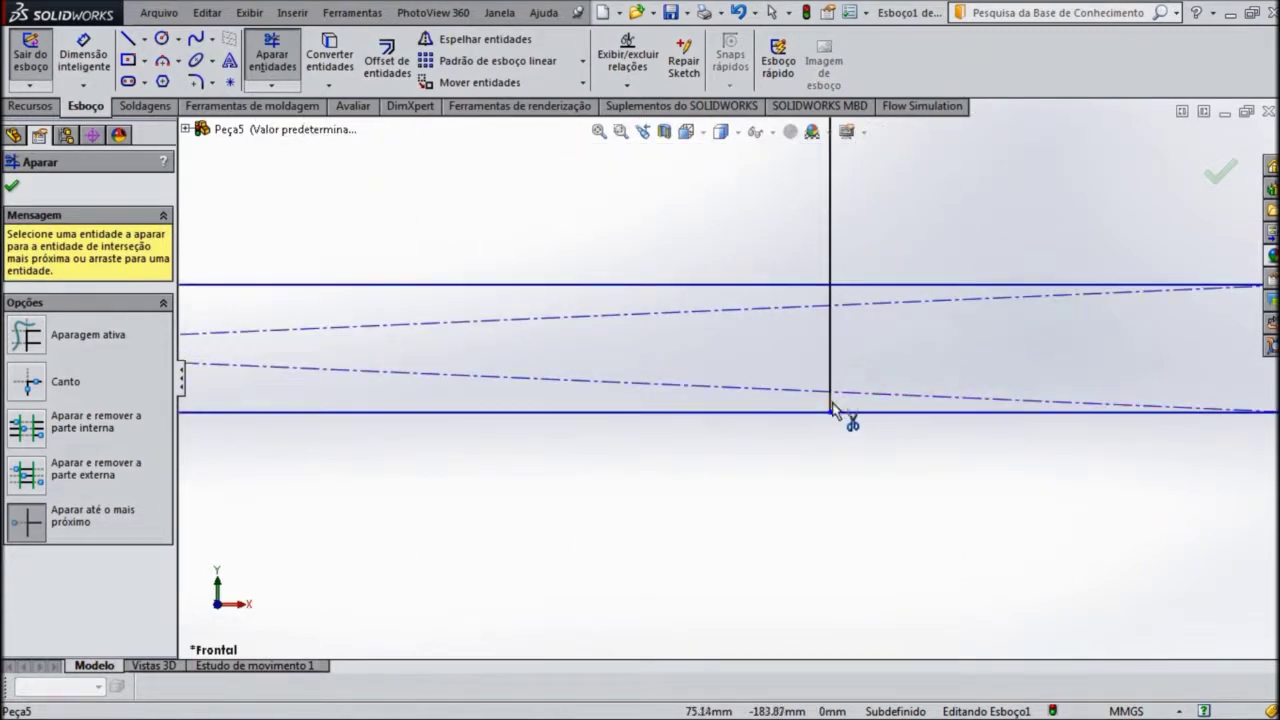
{"action": "left_click", "coordinate": [834, 372]}
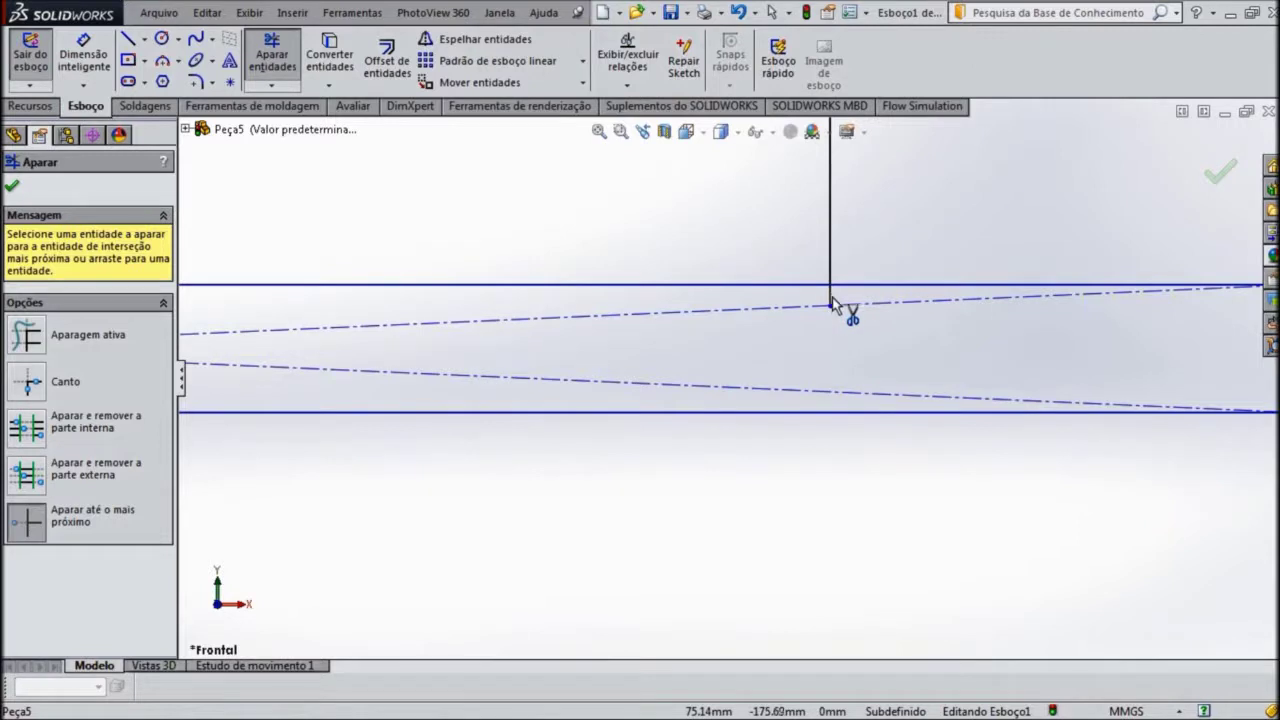
Step: Trim the web line below the plate and inside it, ending at the plate's top edge
{"action": "scroll", "coordinate": [909, 434], "scroll_direction": "up", "scroll_amount": 2}
{"action": "scroll", "coordinate": [909, 440], "scroll_direction": "up", "scroll_amount": 3}
{"action": "scroll", "coordinate": [905, 445], "scroll_direction": "up", "scroll_amount": 1}
{"action": "scroll", "coordinate": [903, 447], "scroll_direction": "up", "scroll_amount": 3}
{"action": "scroll", "coordinate": [465, 358], "scroll_direction": "down", "scroll_amount": 2}
{"action": "scroll", "coordinate": [489, 506], "scroll_direction": "down", "scroll_amount": 2}
{"action": "scroll", "coordinate": [600, 600], "scroll_direction": "down", "scroll_amount": 2}
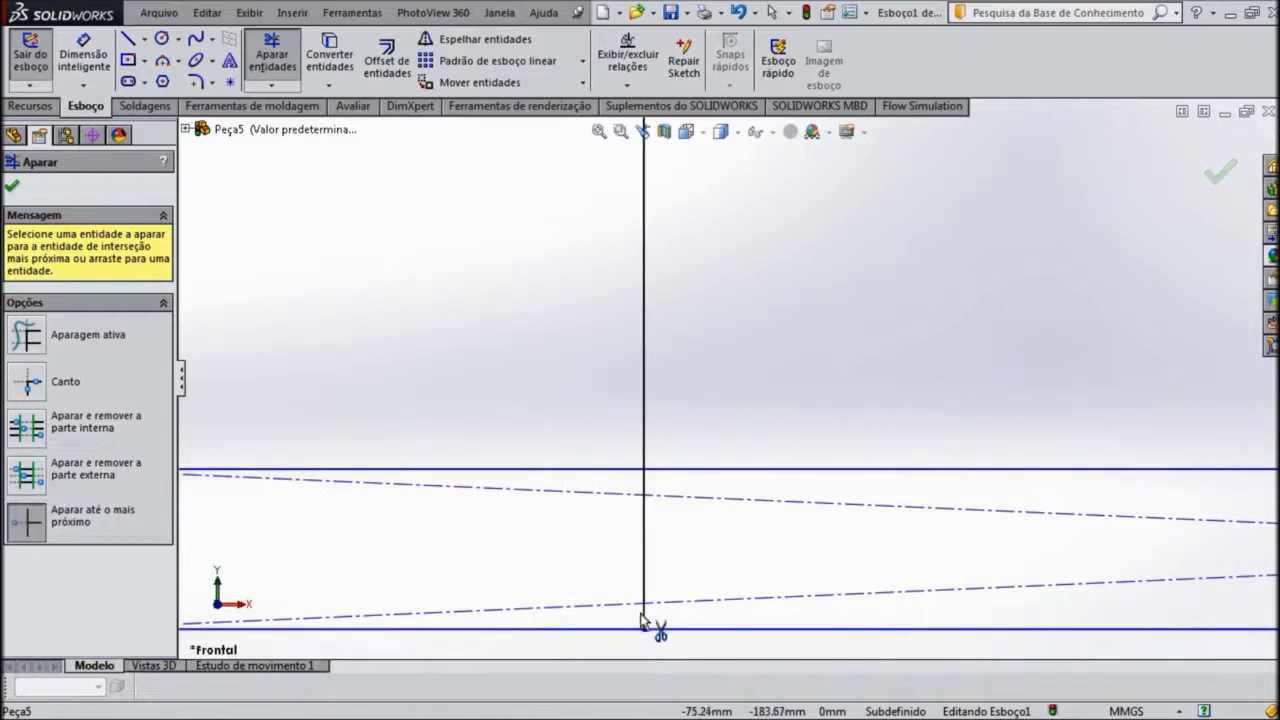
{"action": "left_click", "coordinate": [648, 612]}
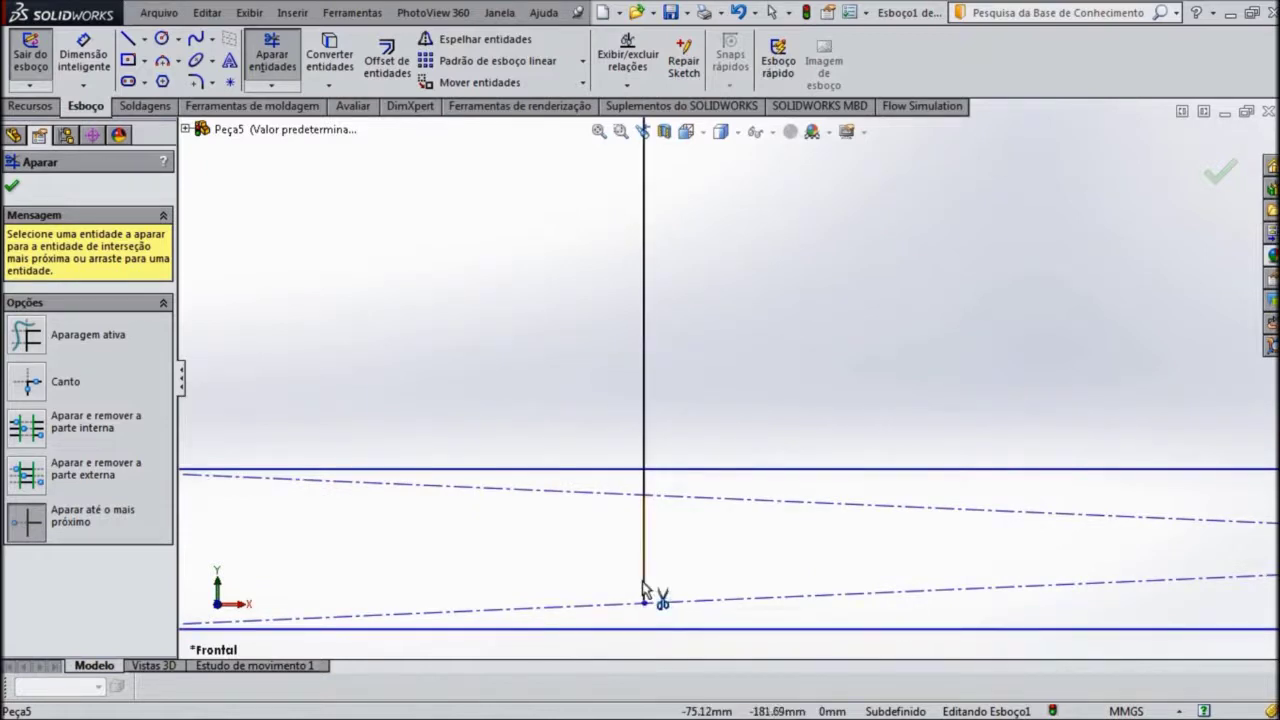
{"action": "left_click", "coordinate": [643, 490]}
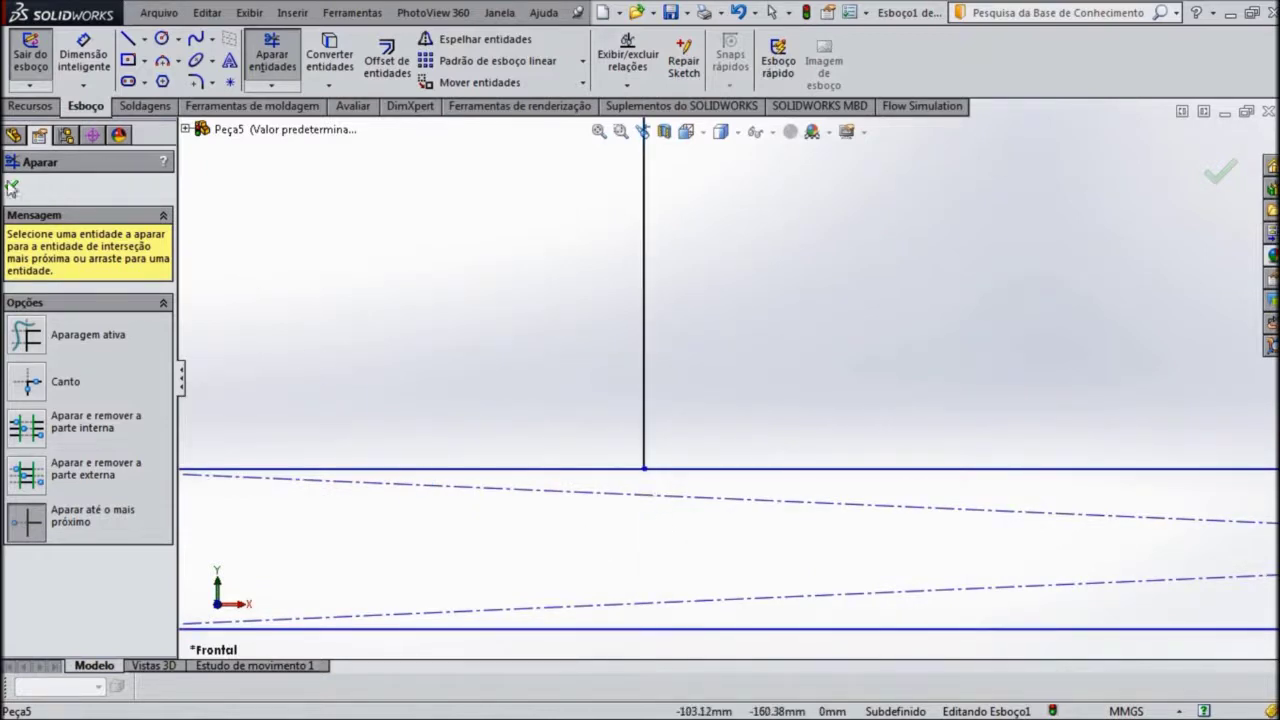
{"action": "left_click", "coordinate": [11, 190]}
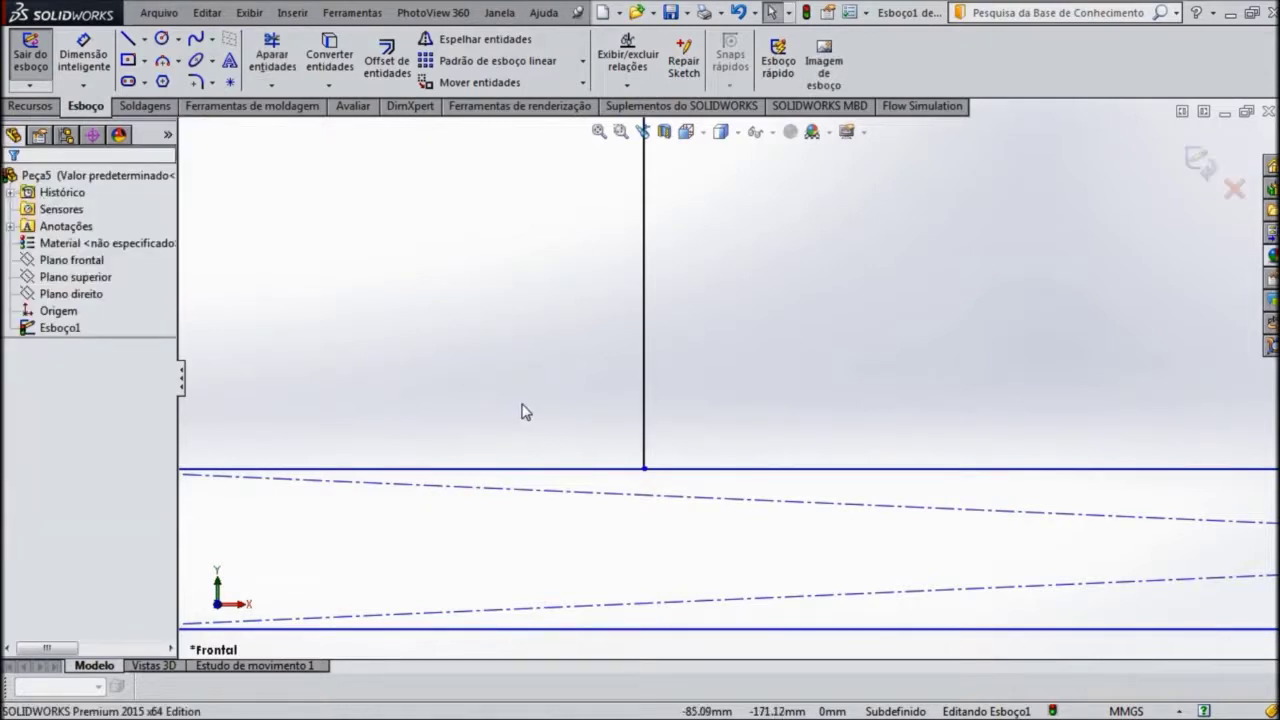
{"action": "key", "text": "f"}
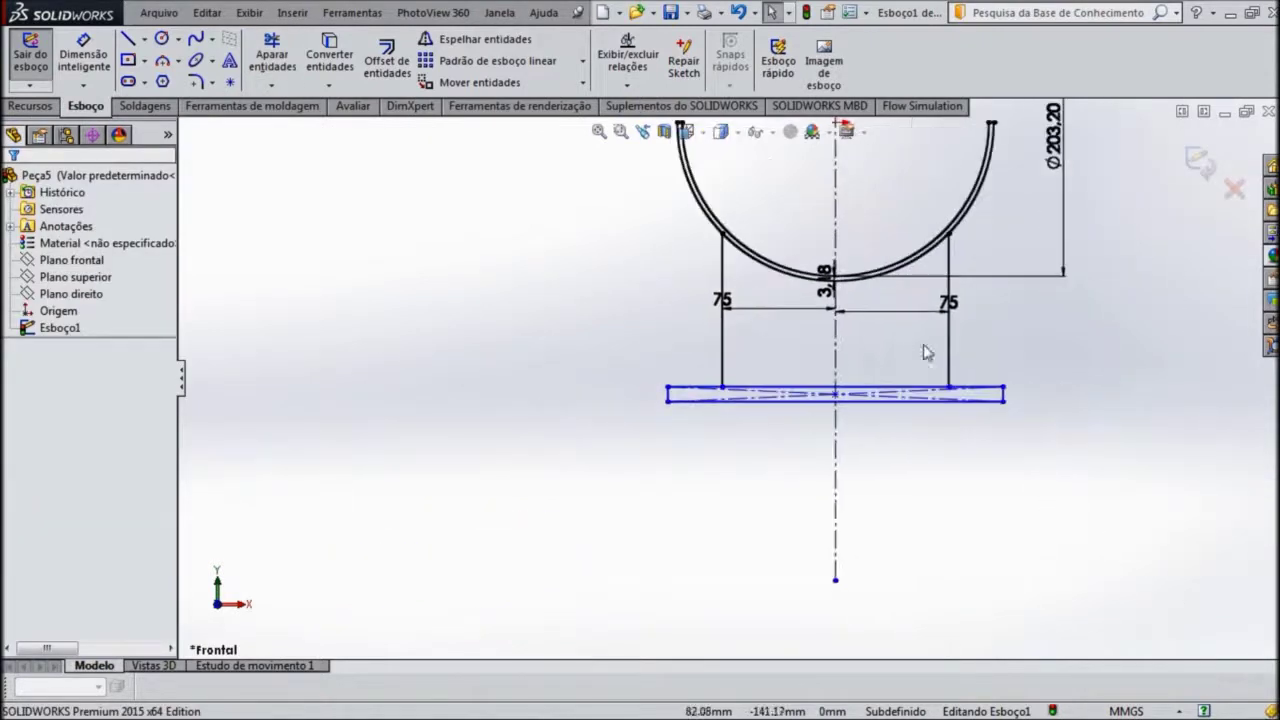
Step: Dimension the web height between arc and plate as 100 mm
{"action": "scroll", "coordinate": [748, 291], "scroll_direction": "down", "scroll_amount": 1}
{"action": "scroll", "coordinate": [740, 285], "scroll_direction": "up", "scroll_amount": 1}
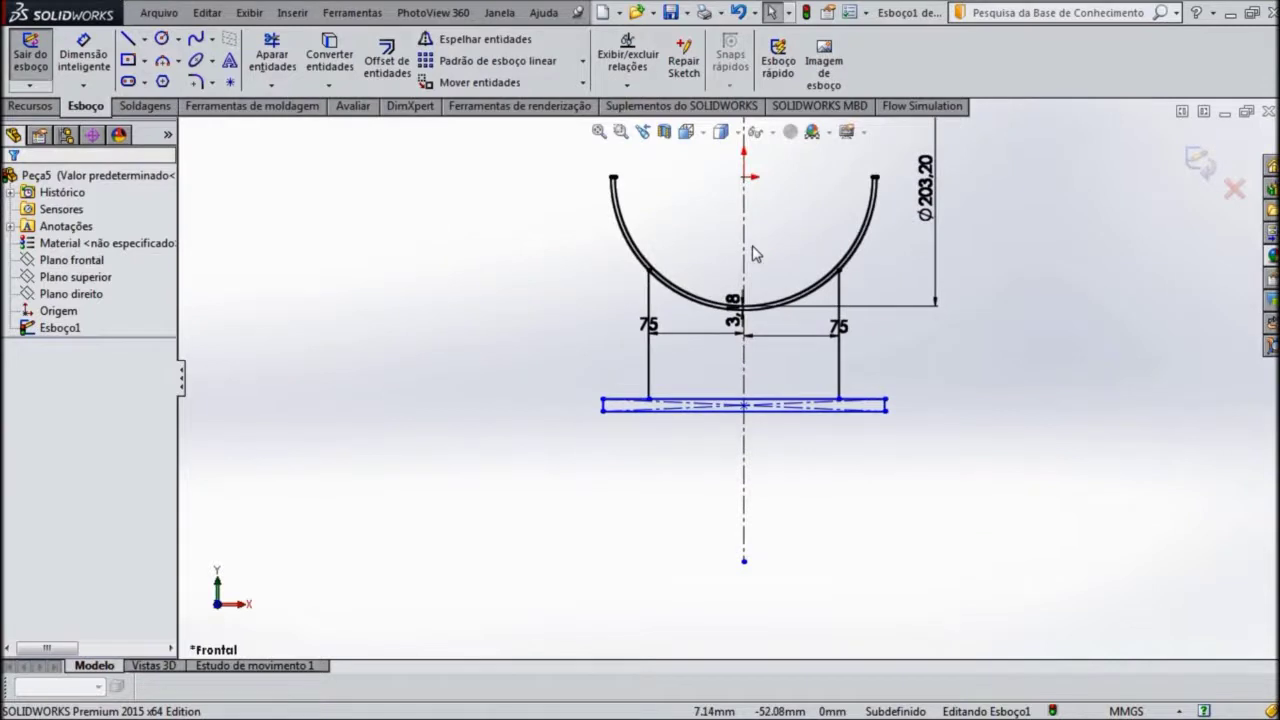
{"action": "scroll", "coordinate": [757, 251], "scroll_direction": "down", "scroll_amount": 1}
{"action": "left_click", "coordinate": [88, 55]}
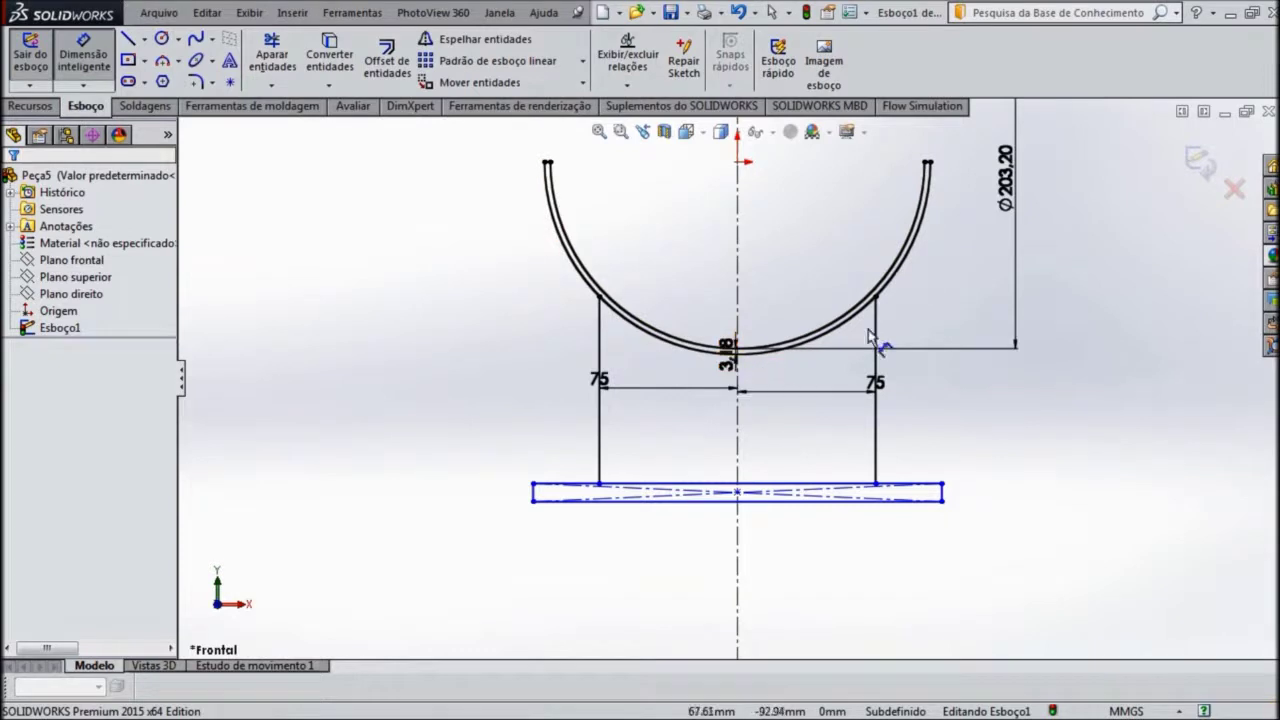
{"action": "left_click", "coordinate": [876, 298]}
{"action": "left_click", "coordinate": [877, 487]}
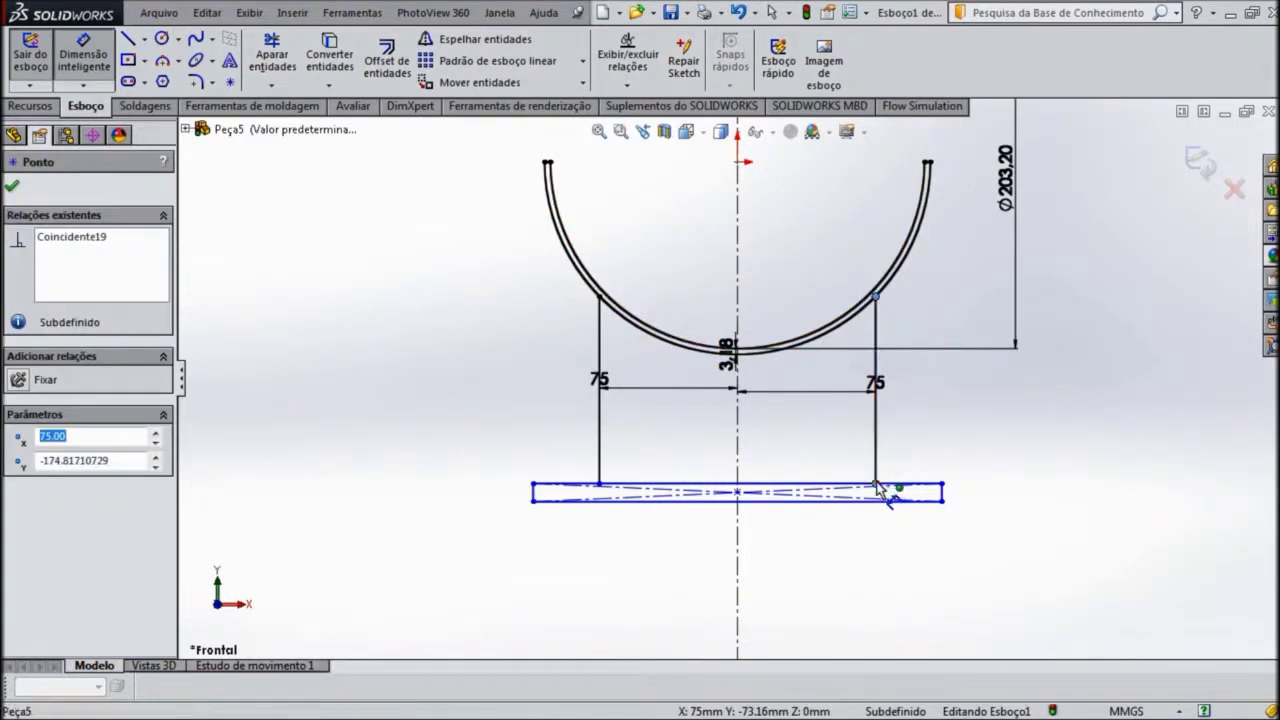
{"action": "left_click", "coordinate": [986, 430]}
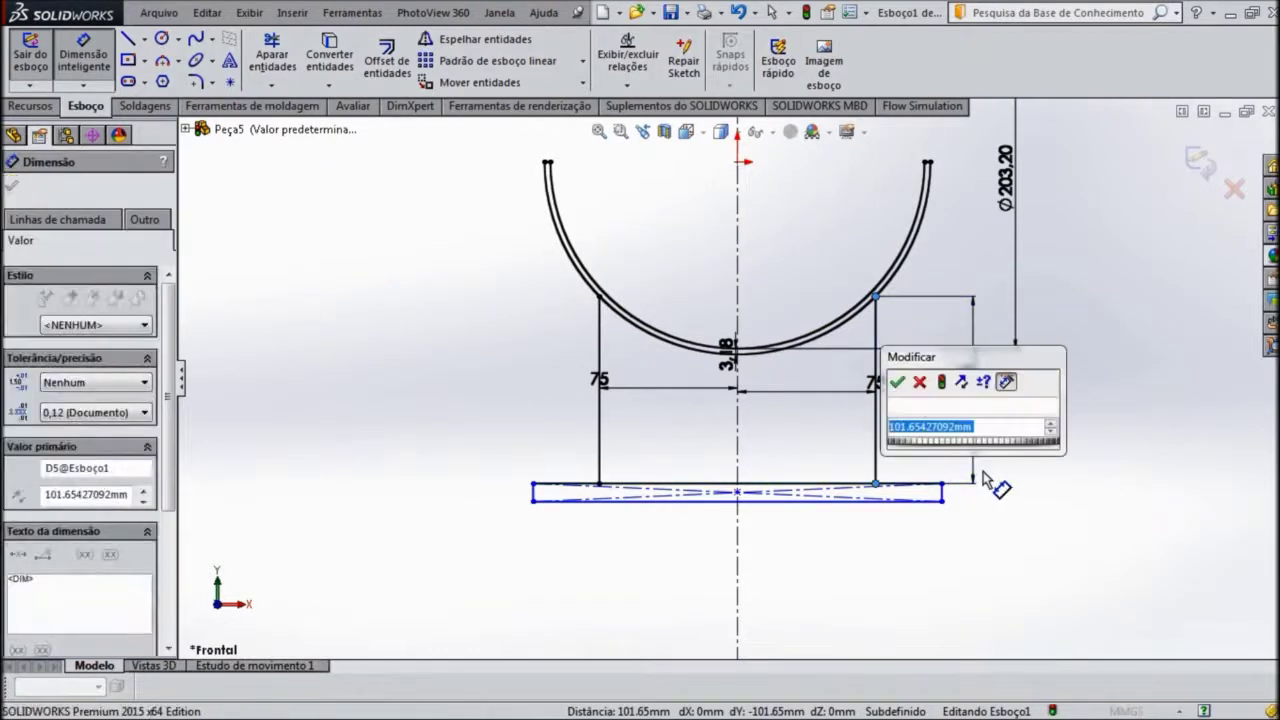
{"action": "type", "text": "100"}
{"action": "key", "text": "Return"}
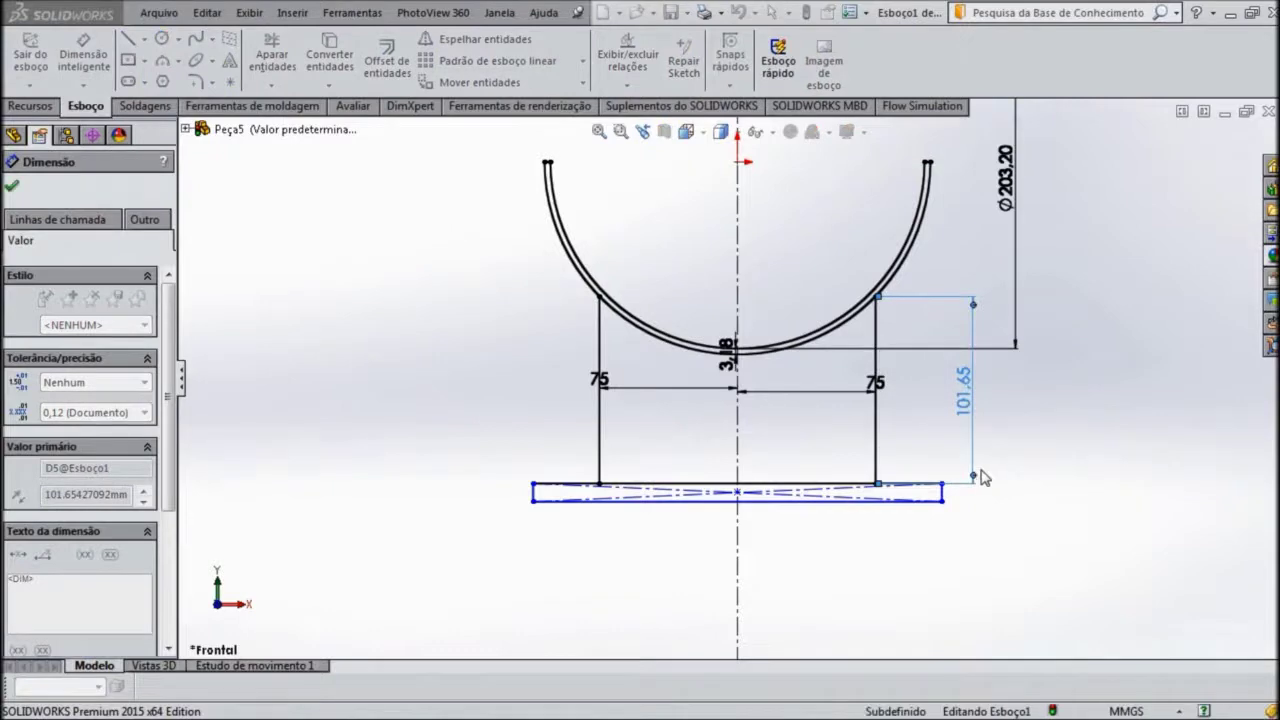
Step: Dimension the base plate thickness as 6.35 mm
{"action": "left_click", "coordinate": [533, 484]}
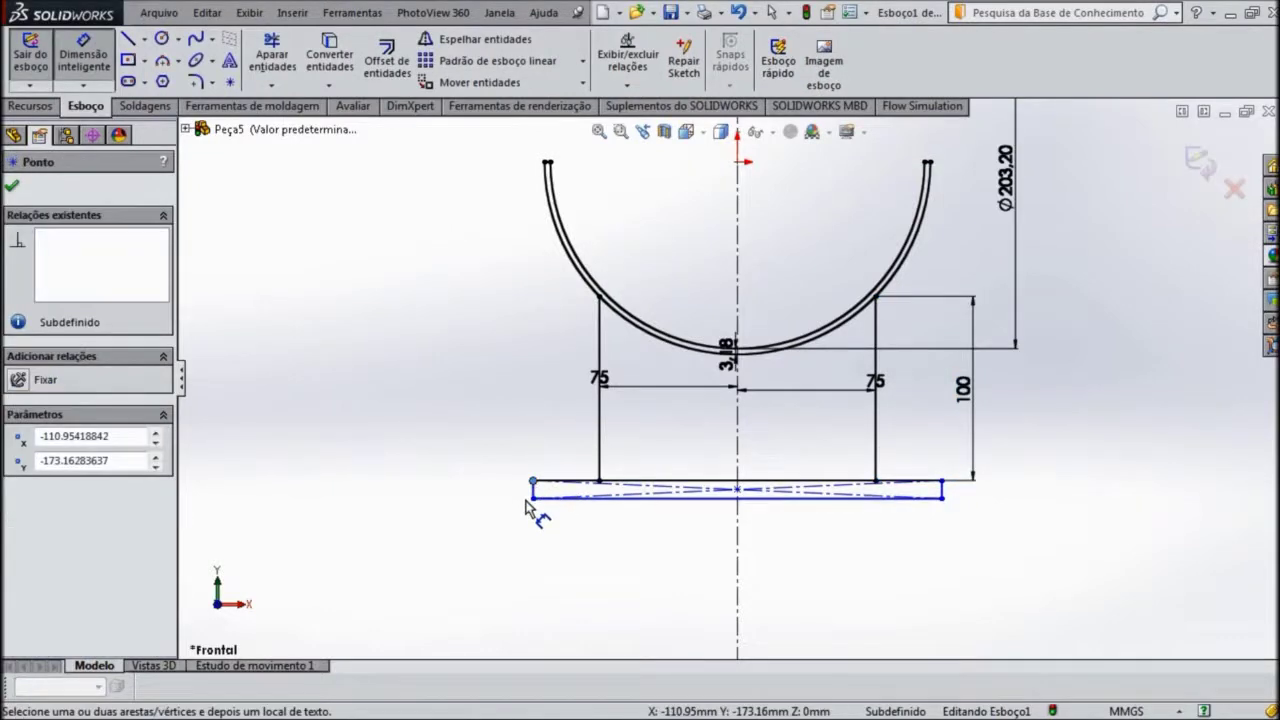
{"action": "left_click", "coordinate": [533, 498]}
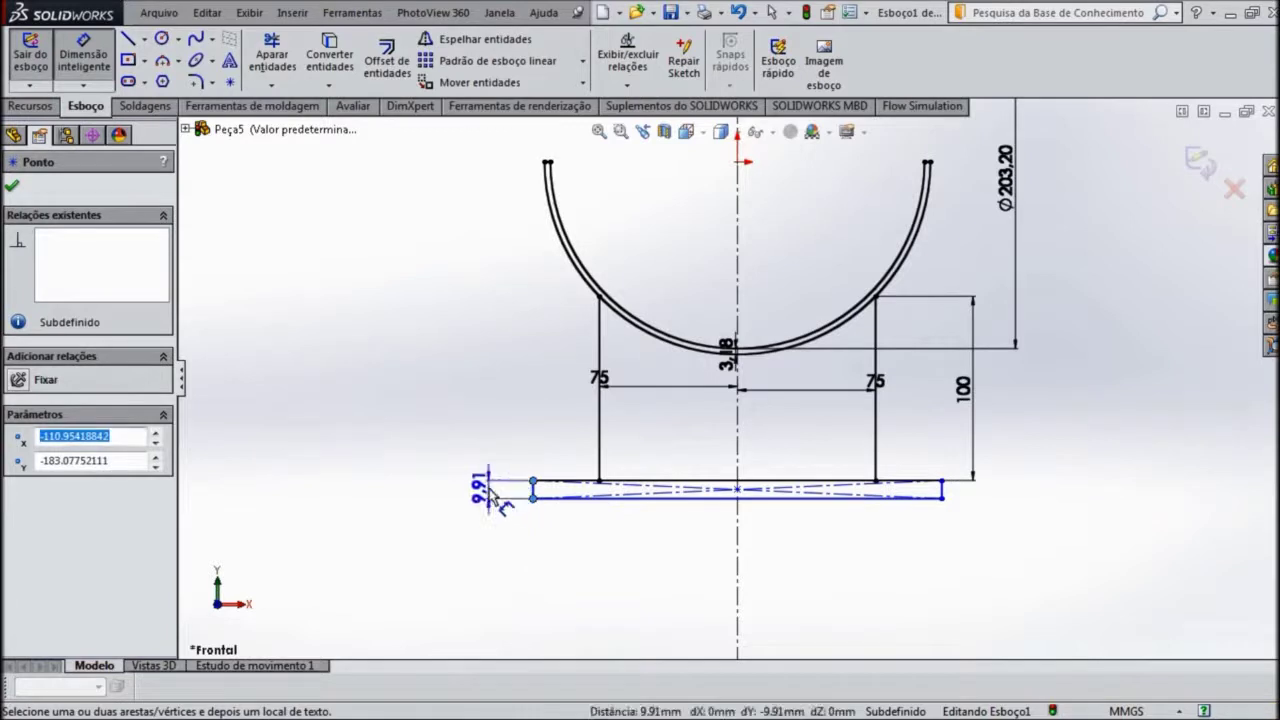
{"action": "left_click", "coordinate": [493, 497]}
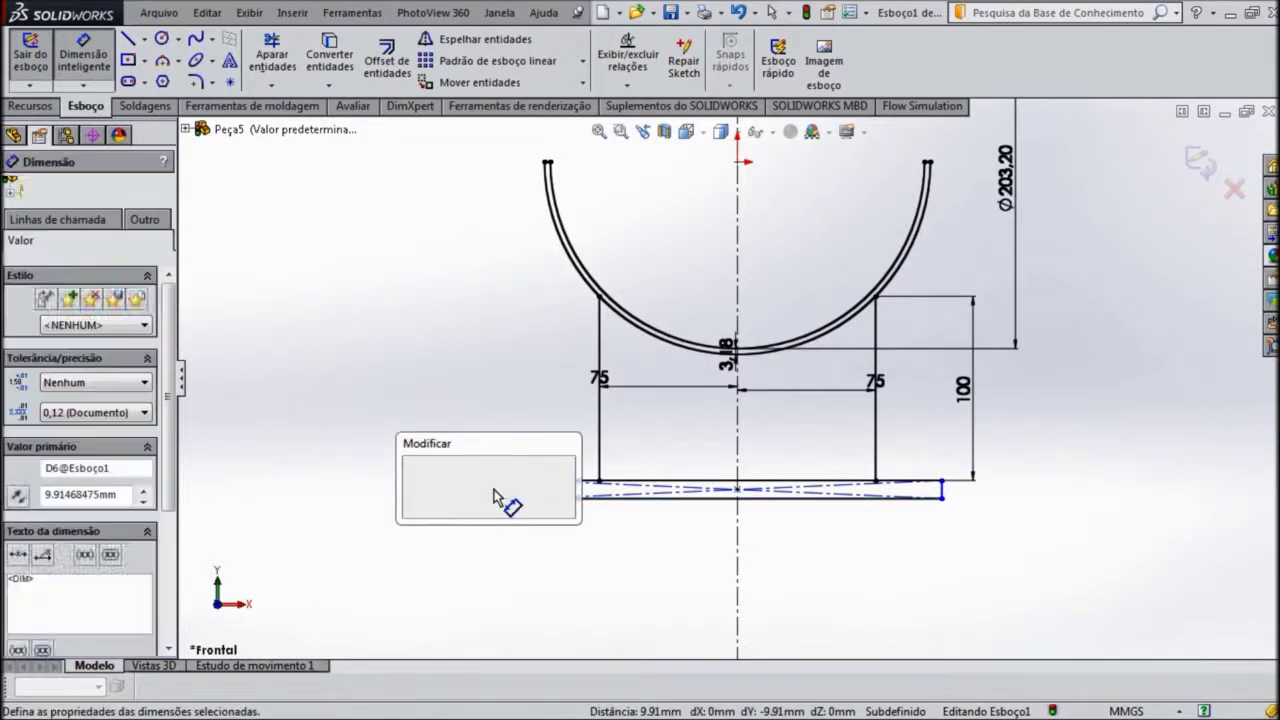
{"action": "type", "text": "6,35"}
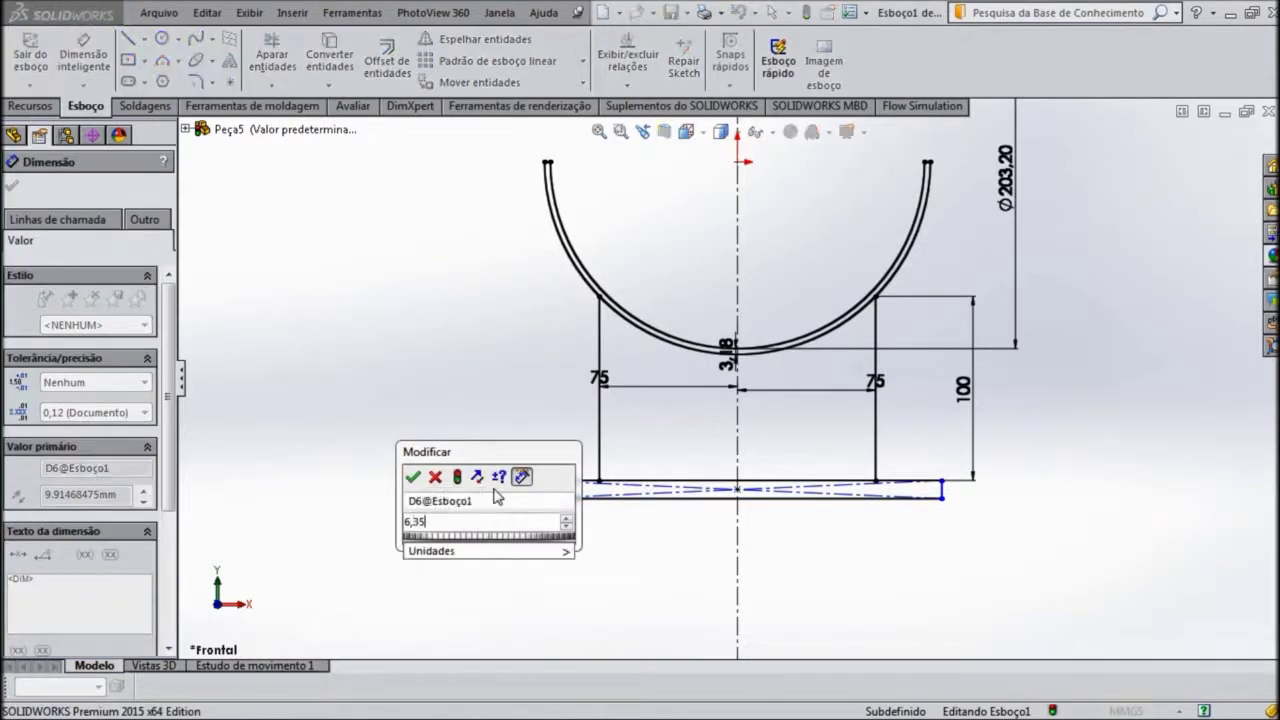
{"action": "key", "text": "Return"}
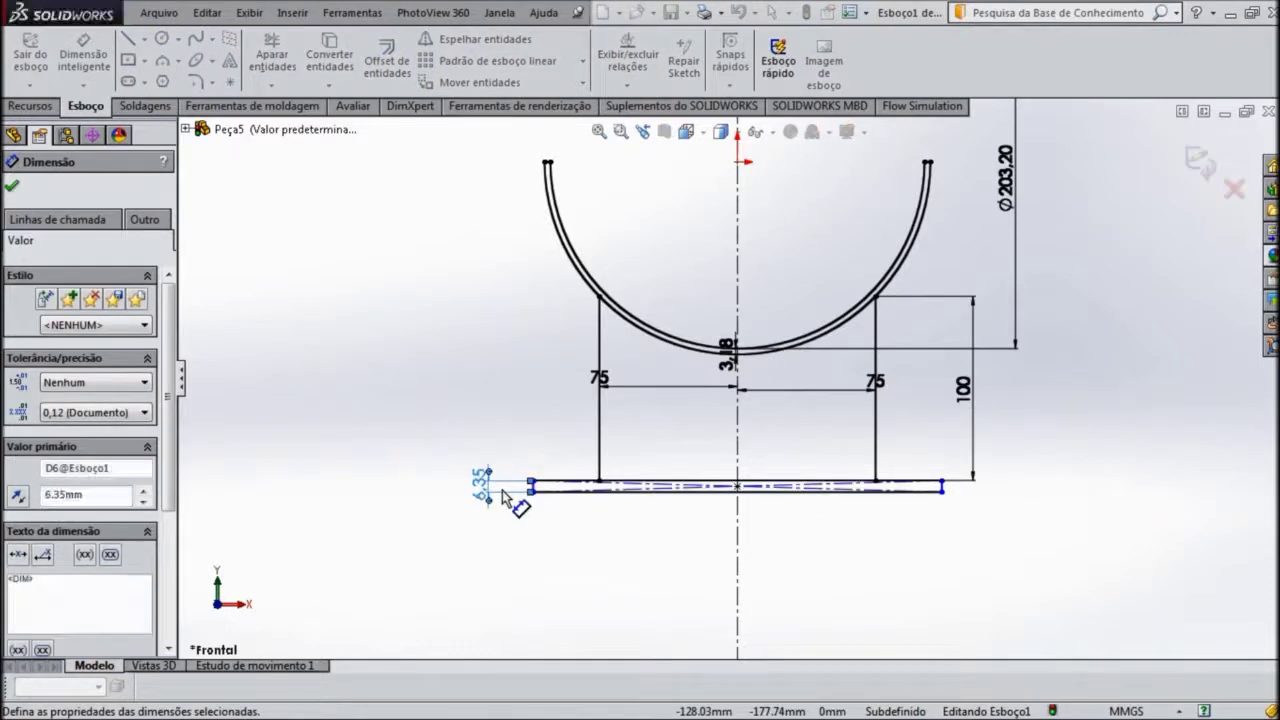
Step: Dimension the base plate width, correcting it from 150 to 200 mm
{"action": "left_click", "coordinate": [694, 490]}
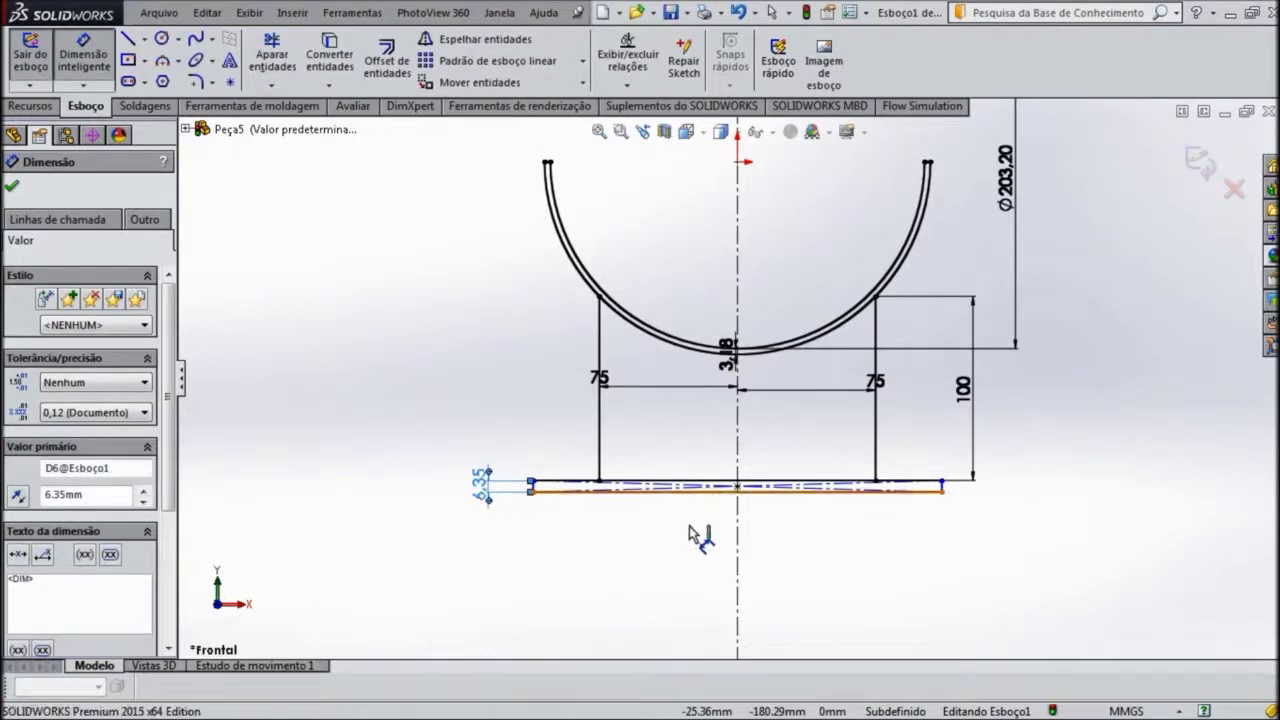
{"action": "left_click", "coordinate": [708, 562]}
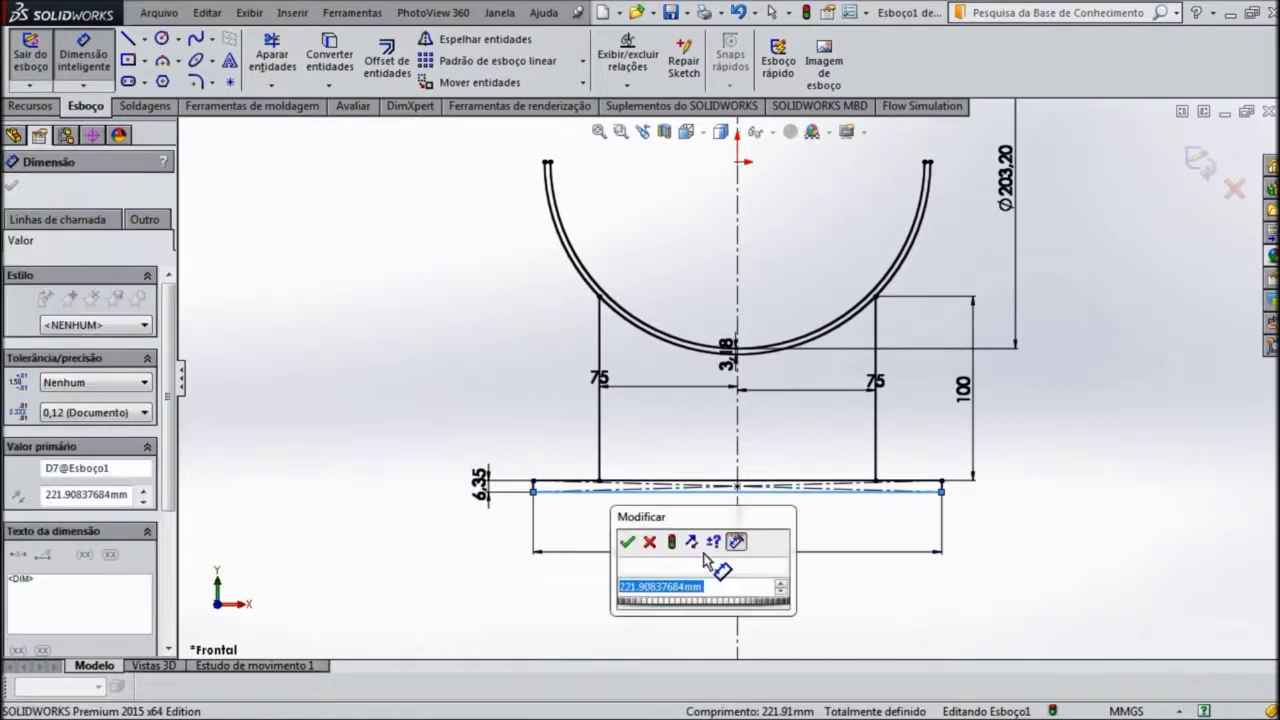
{"action": "type", "text": "150"}
{"action": "key", "text": "Escape"}
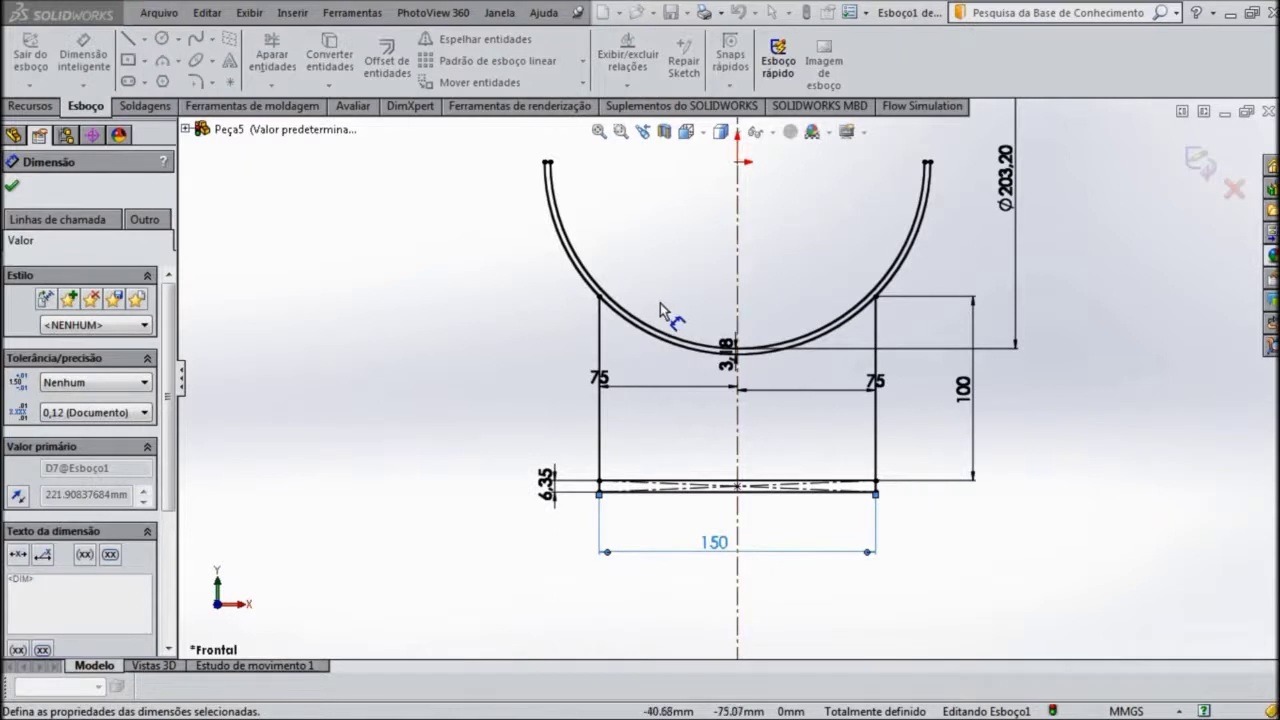
{"action": "left_click", "coordinate": [706, 543]}
{"action": "type", "text": "200"}
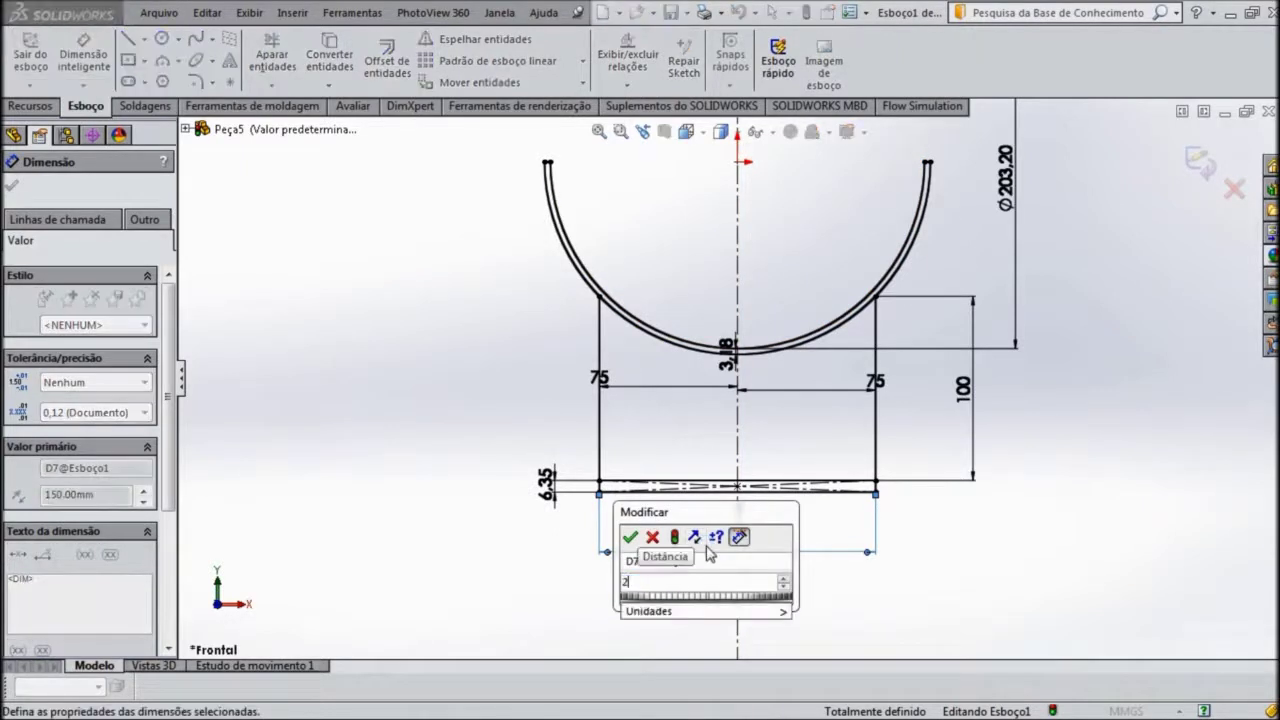
{"action": "key", "text": "Return"}
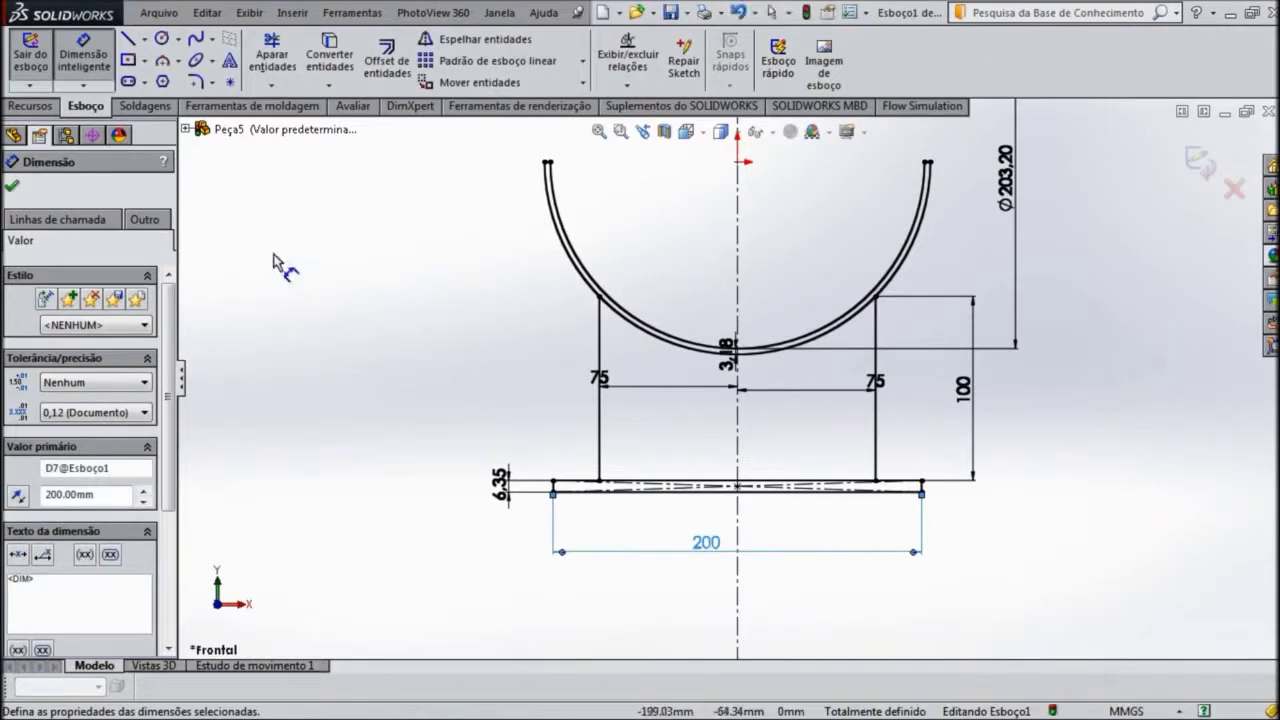
{"action": "left_click", "coordinate": [12, 190]}
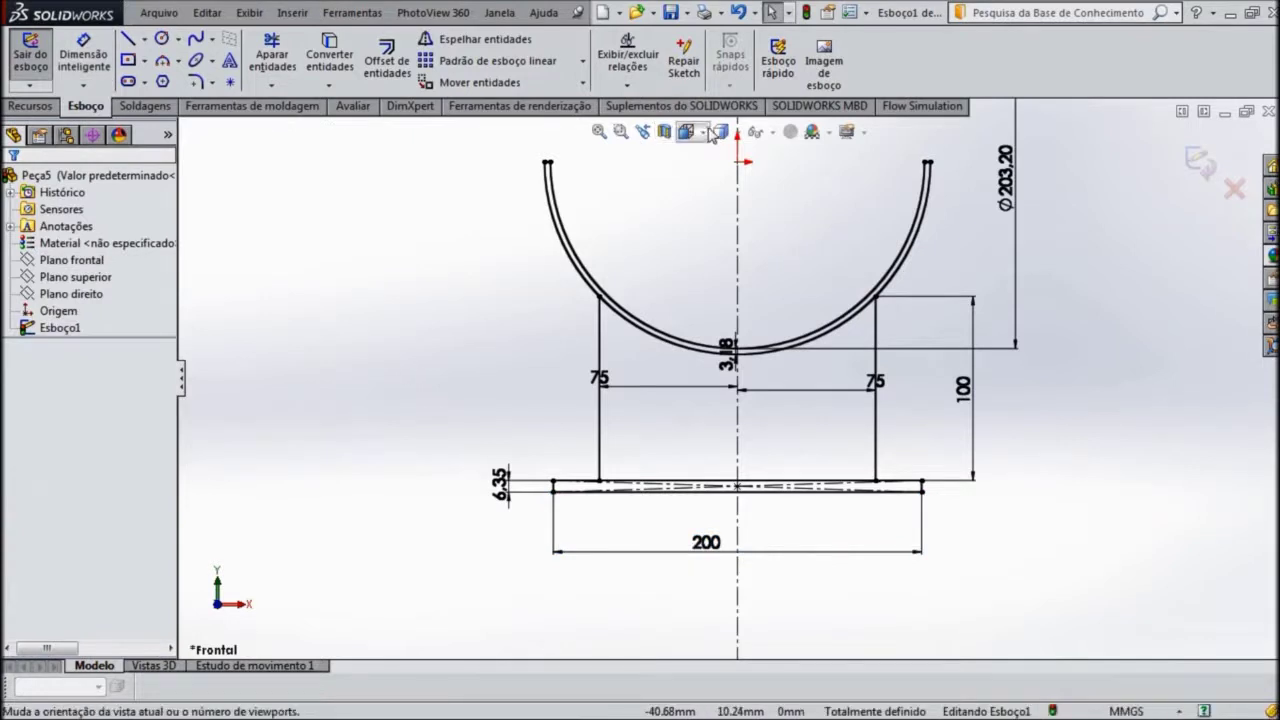
Step: Exit the sketch and view it in Isometric orientation, zoomed in
{"action": "left_click", "coordinate": [1200, 162]}
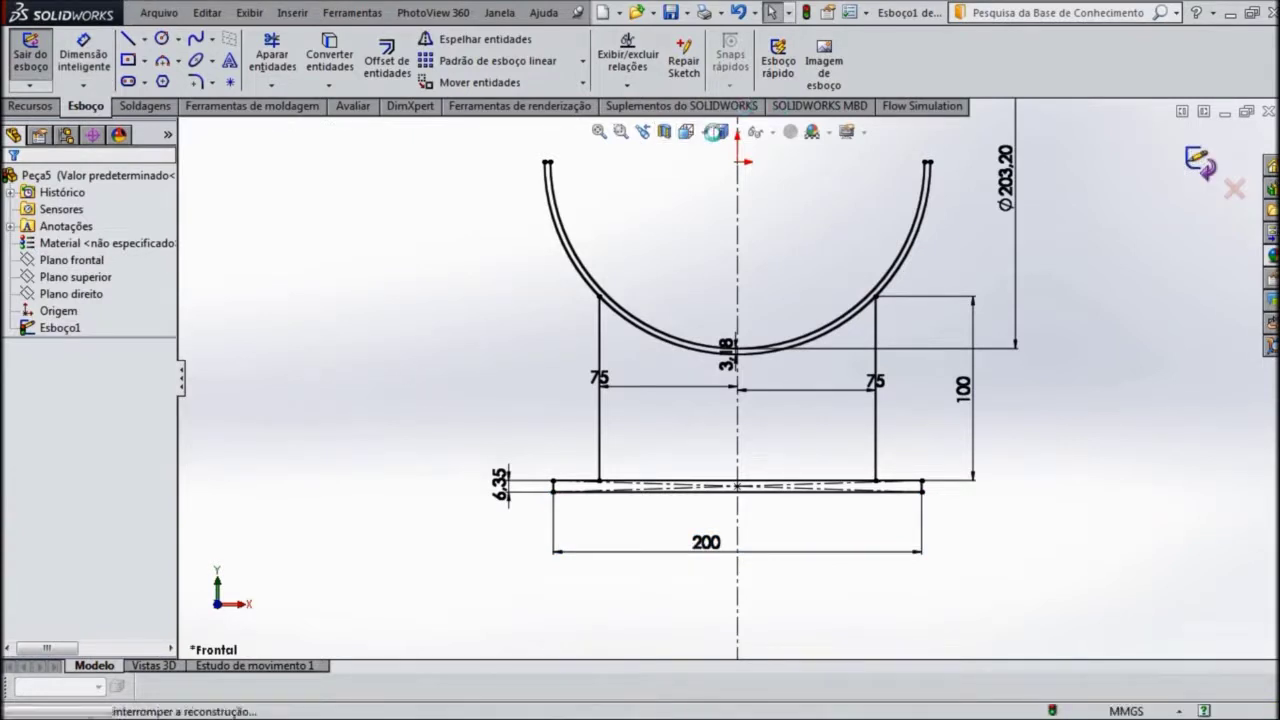
{"action": "left_click", "coordinate": [702, 138]}
{"action": "left_click", "coordinate": [778, 182]}
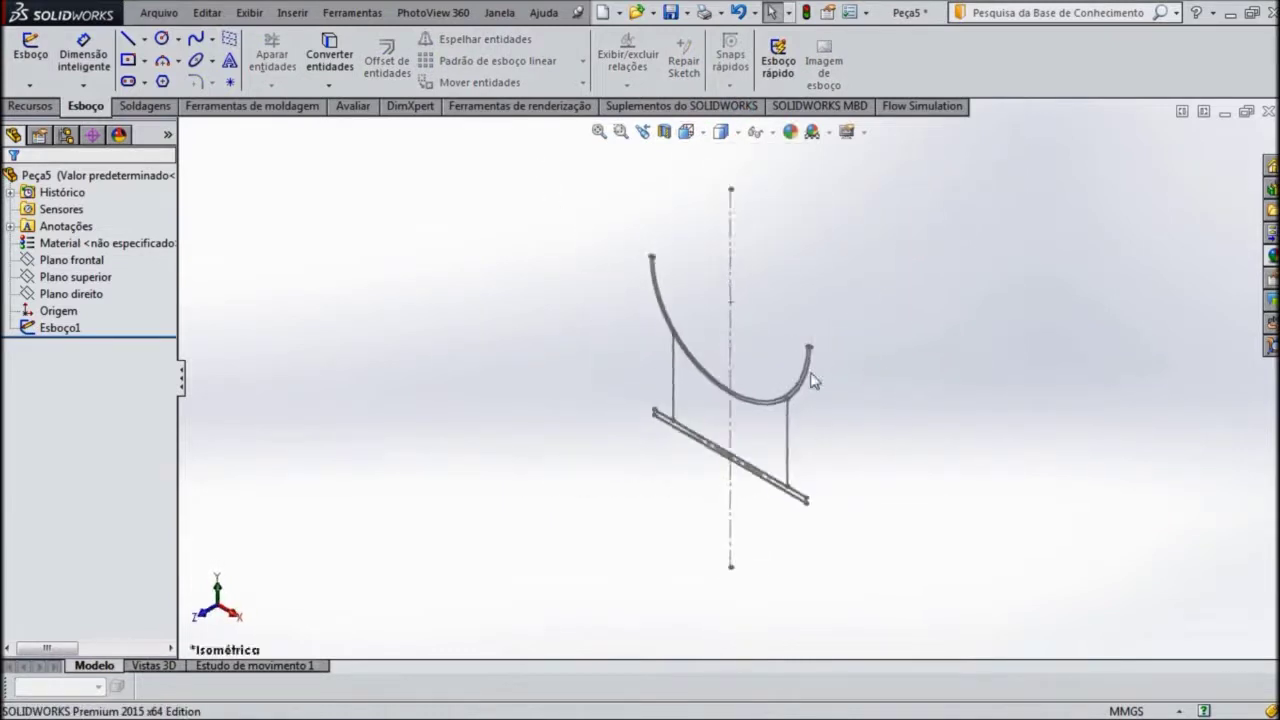
{"action": "scroll", "coordinate": [760, 380], "scroll_direction": "down", "scroll_amount": 2}
{"action": "scroll", "coordinate": [677, 286], "scroll_direction": "down", "scroll_amount": 3}
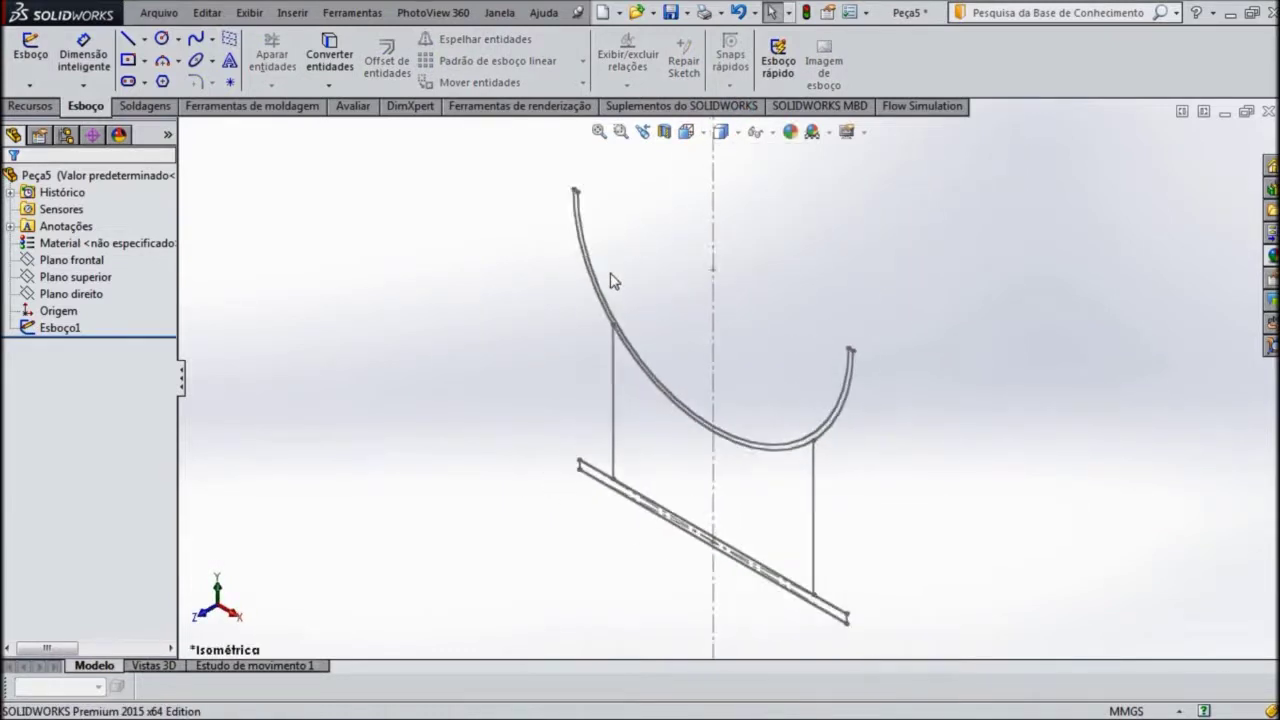
{"action": "scroll", "coordinate": [613, 281], "scroll_direction": "down", "scroll_amount": 1}
{"action": "left_click", "coordinate": [30, 105]}
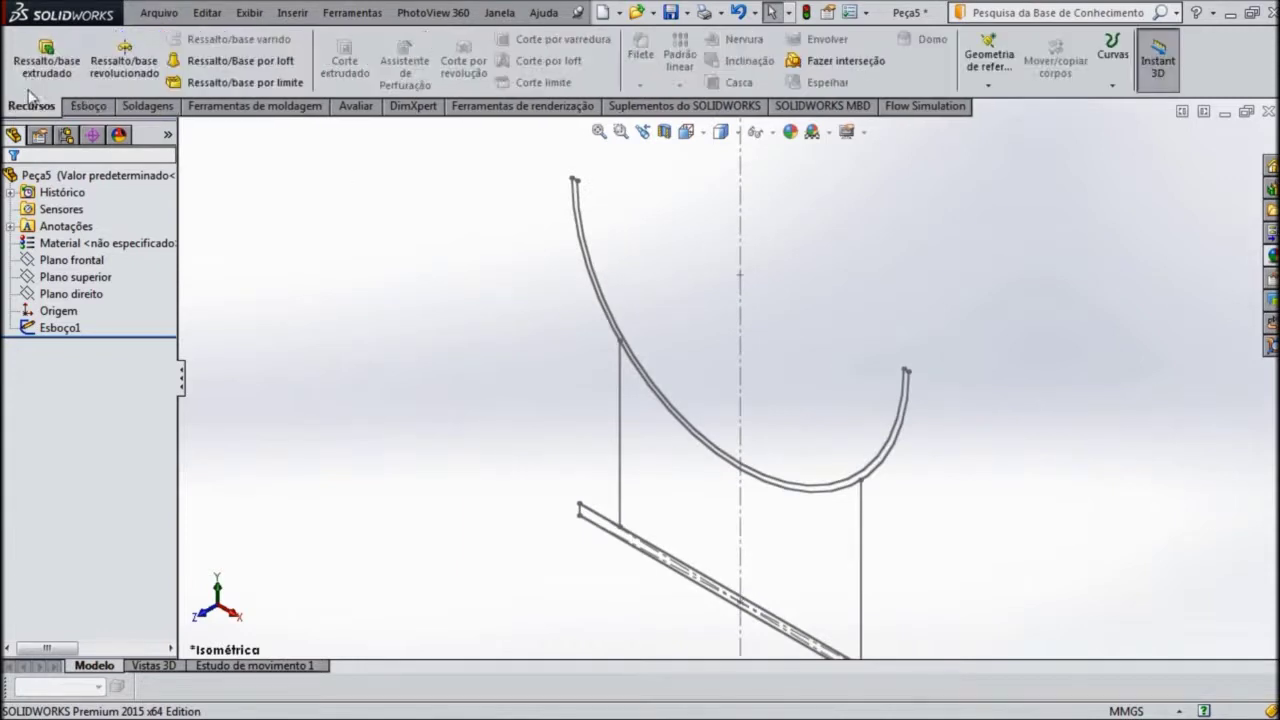
Step: Extrude the half-pipe sketch 150 mm Mid Plane as a thin curved shell
{"action": "left_click", "coordinate": [46, 60]}
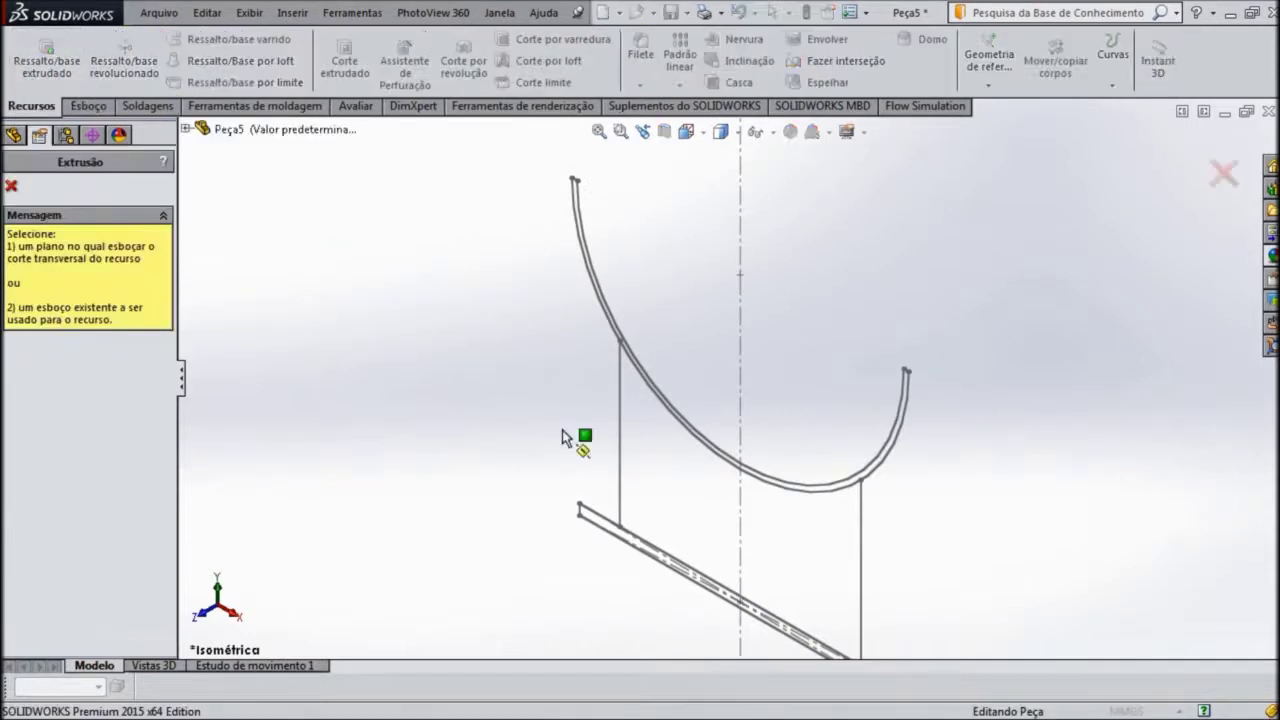
{"action": "left_click", "coordinate": [658, 400]}
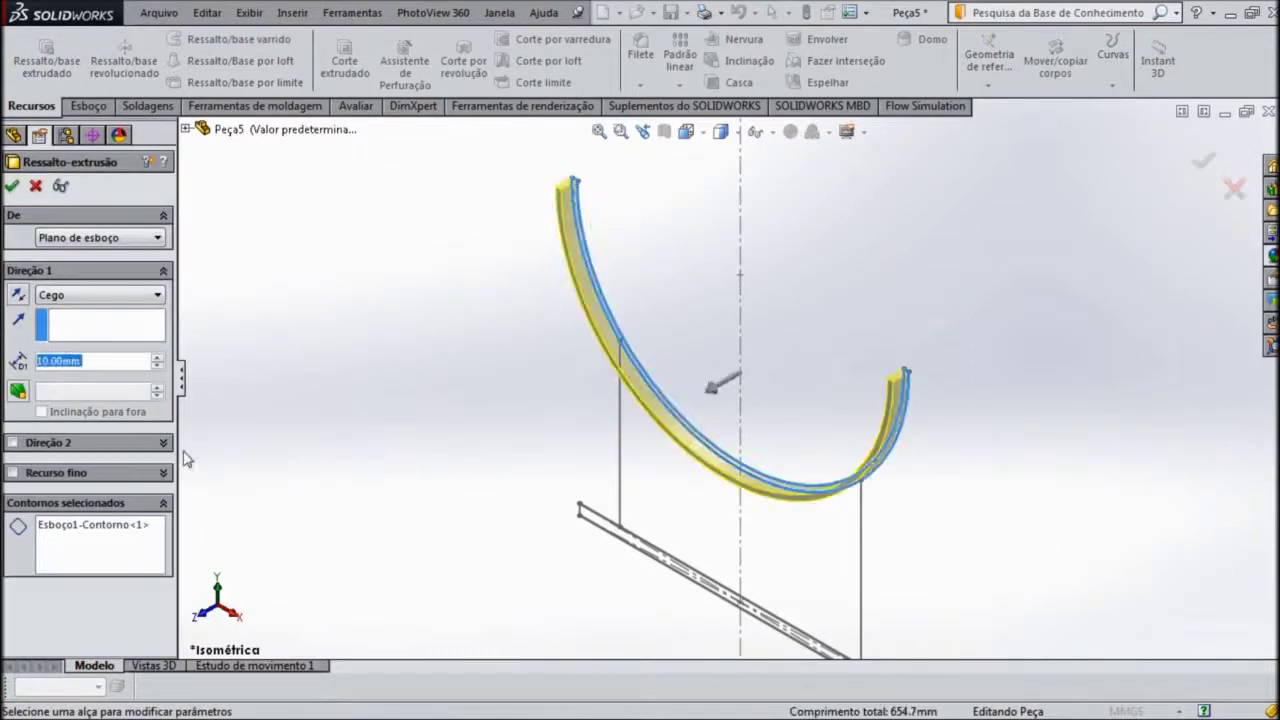
{"action": "left_click", "coordinate": [158, 296]}
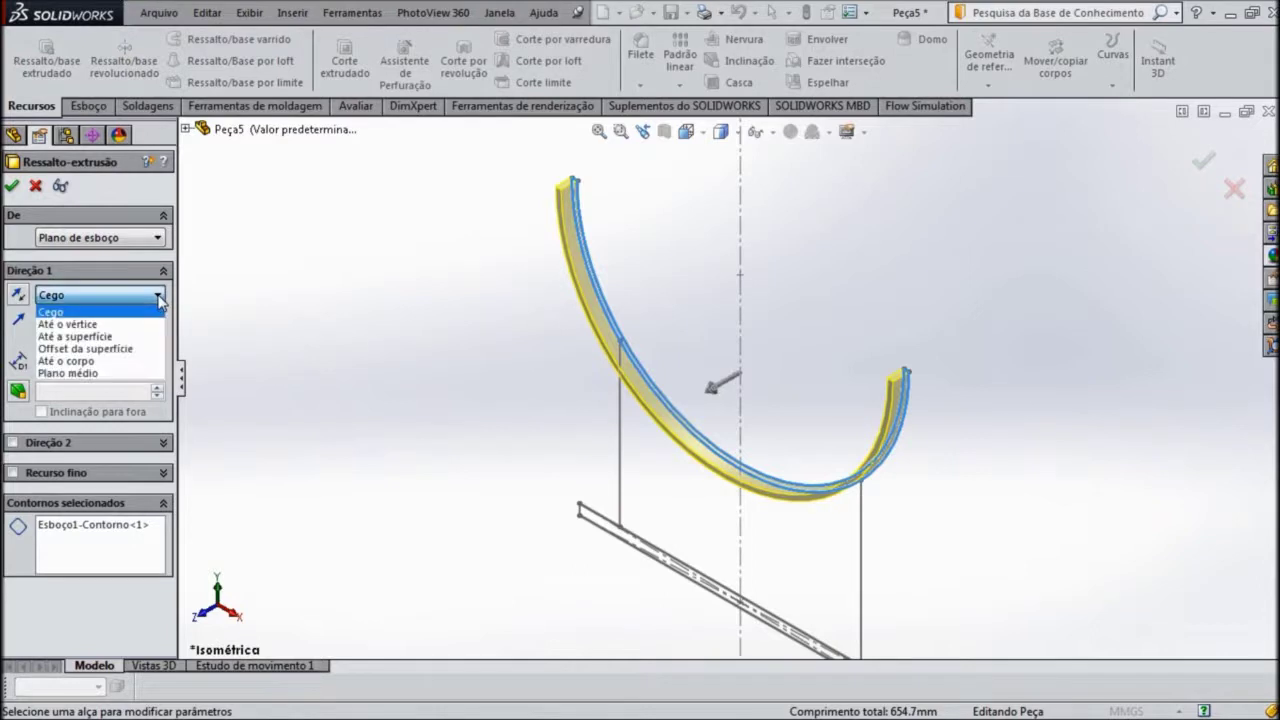
{"action": "left_click", "coordinate": [83, 374]}
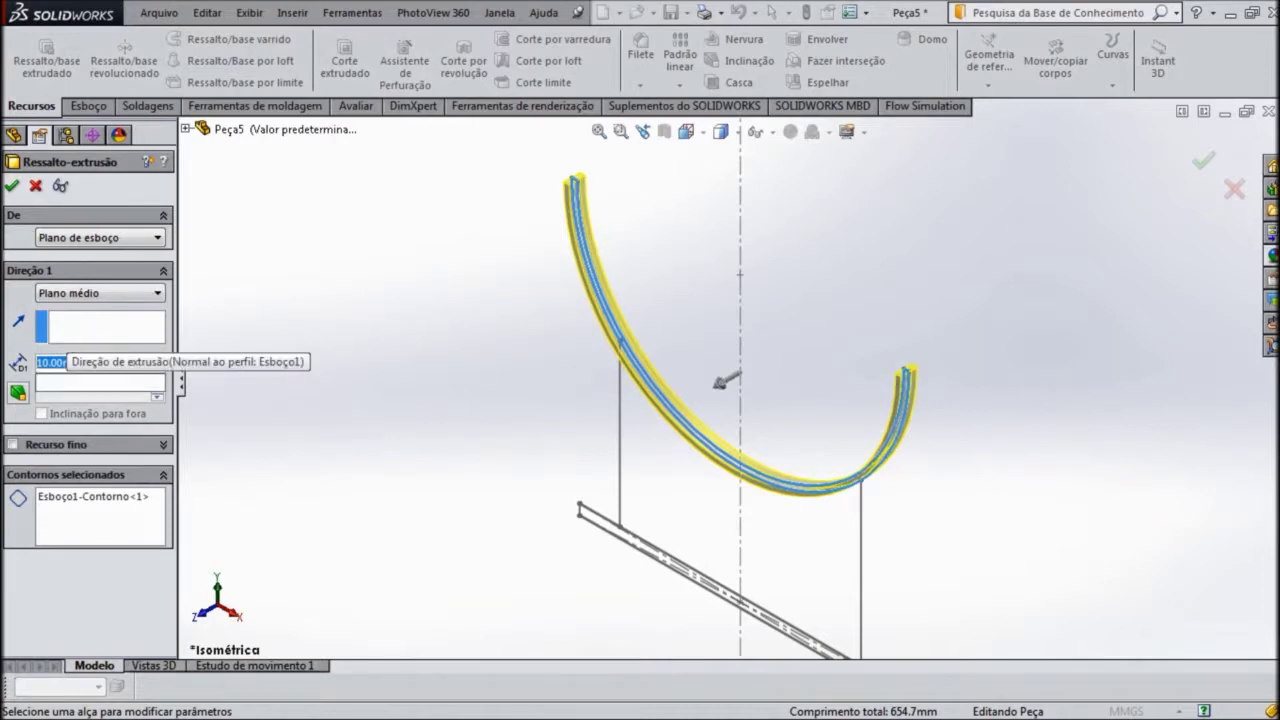
{"action": "type", "text": "150"}
{"action": "key", "text": "Return"}
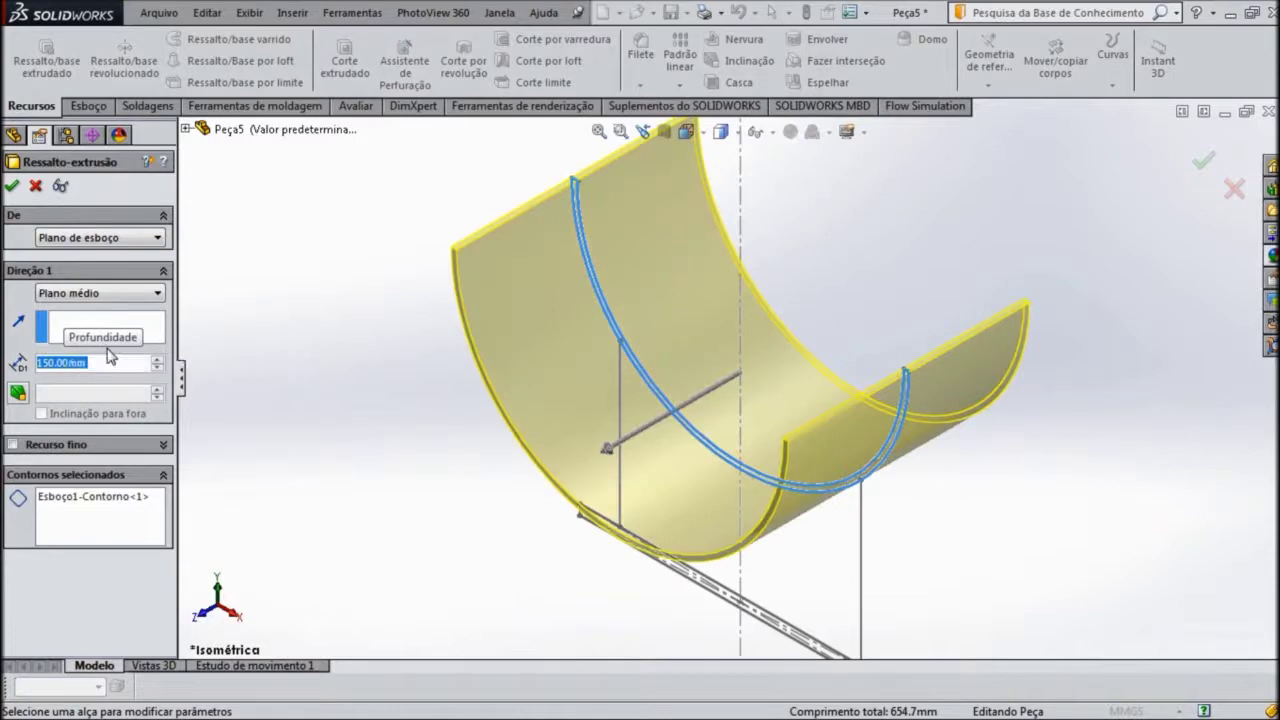
{"action": "left_click", "coordinate": [12, 187]}
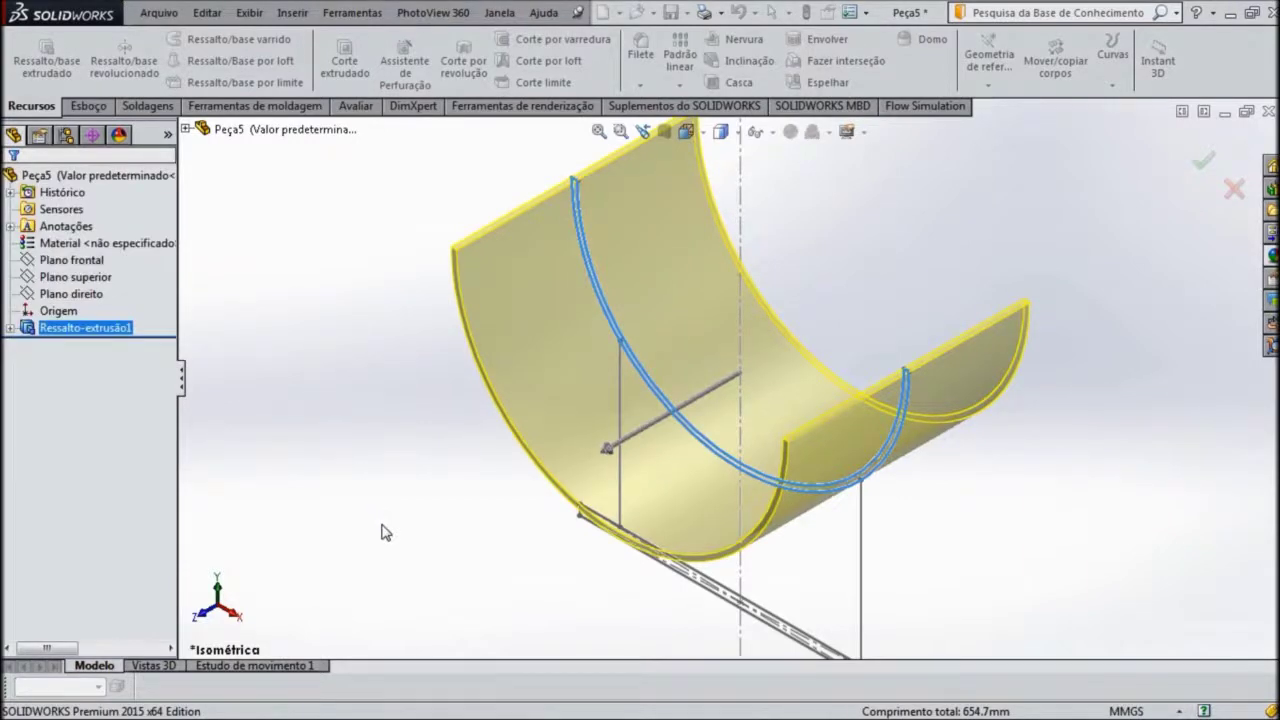
Step: Show Sketch1 under Boss-Extrude1 again and orbit to look along the half-pipe
{"action": "mouse_move", "coordinate": [391, 534]}
{"action": "middle_mouse_down"}
{"action": "mouse_move", "coordinate": [400, 494]}
{"action": "mouse_move", "coordinate": [386, 430]}
{"action": "mouse_move", "coordinate": [474, 523]}
{"action": "mouse_move", "coordinate": [729, 556]}
{"action": "middle_mouse_up"}
{"action": "left_click", "coordinate": [474, 523]}
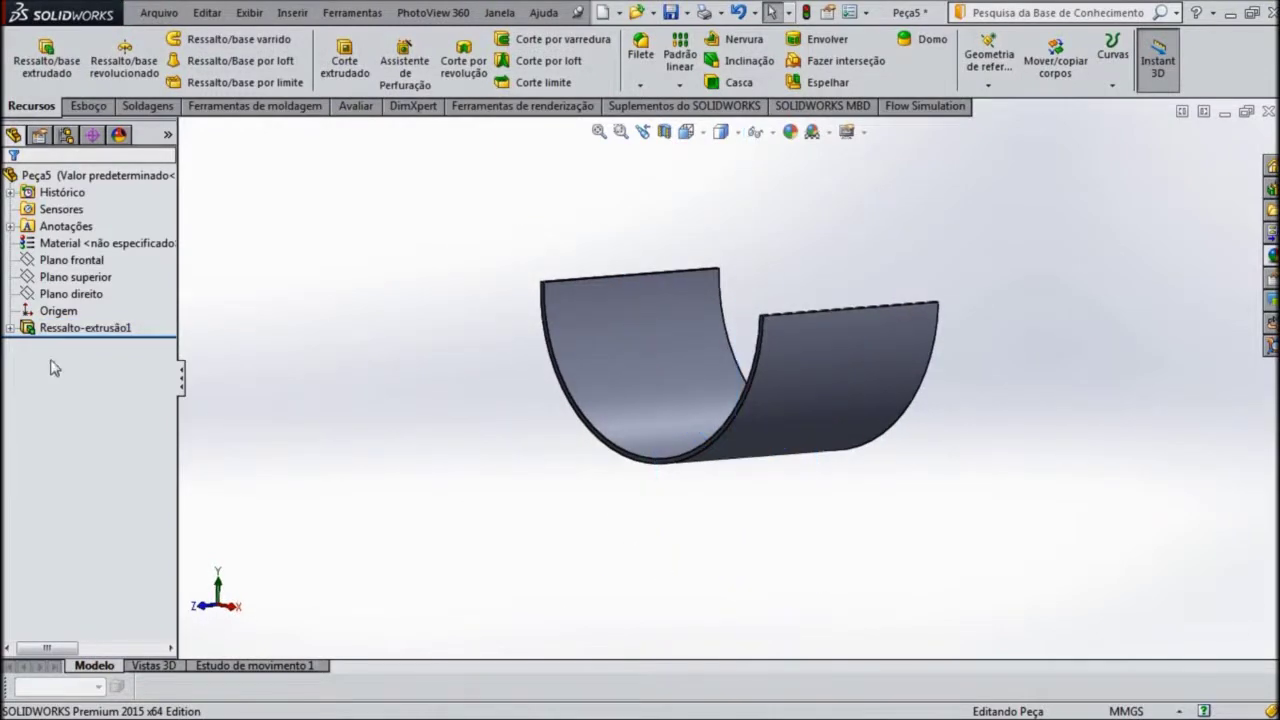
{"action": "left_click", "coordinate": [9, 328]}
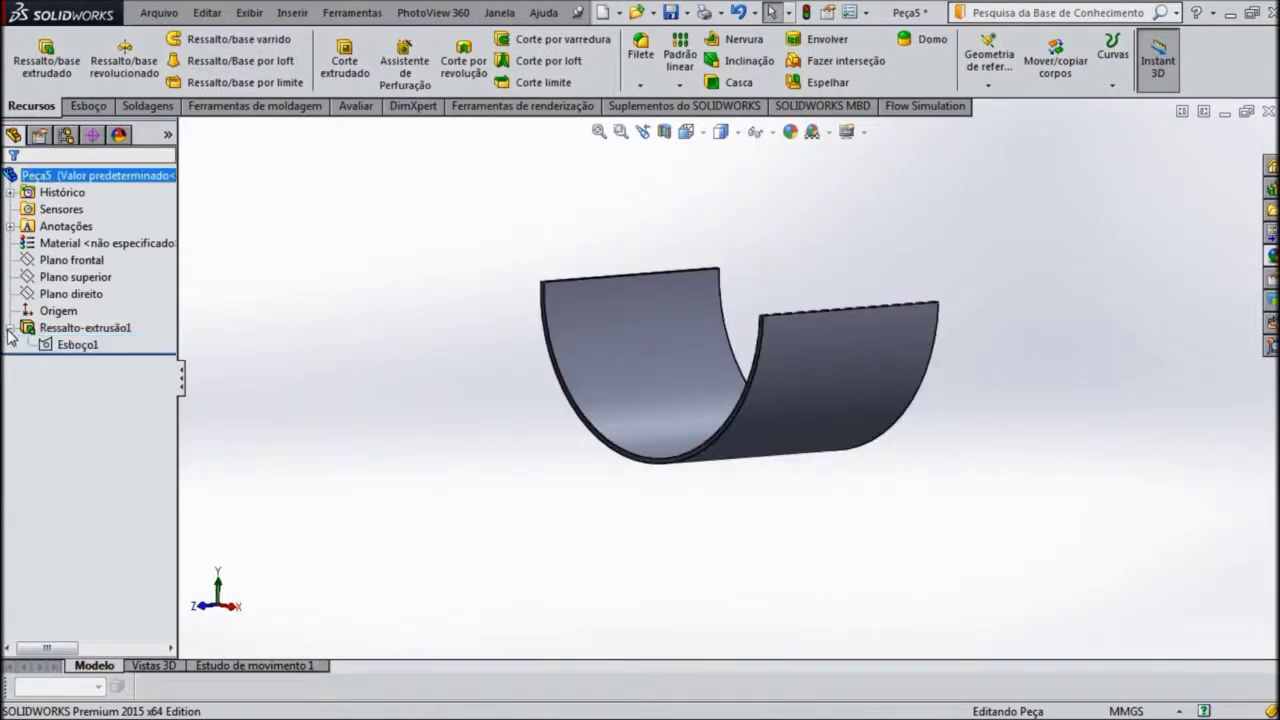
{"action": "left_click", "coordinate": [61, 344]}
{"action": "left_click", "coordinate": [72, 290]}
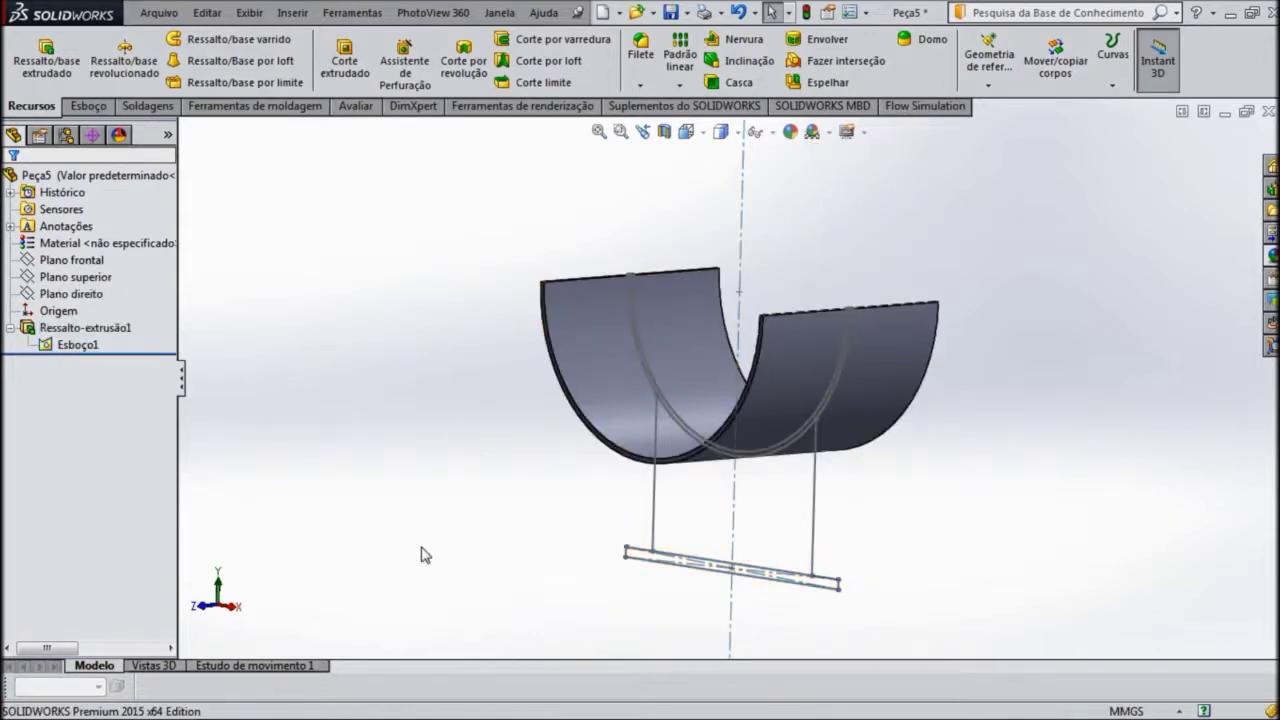
{"action": "middle_click_drag", "start_coordinate": [583, 474], "coordinate": [586, 494]}
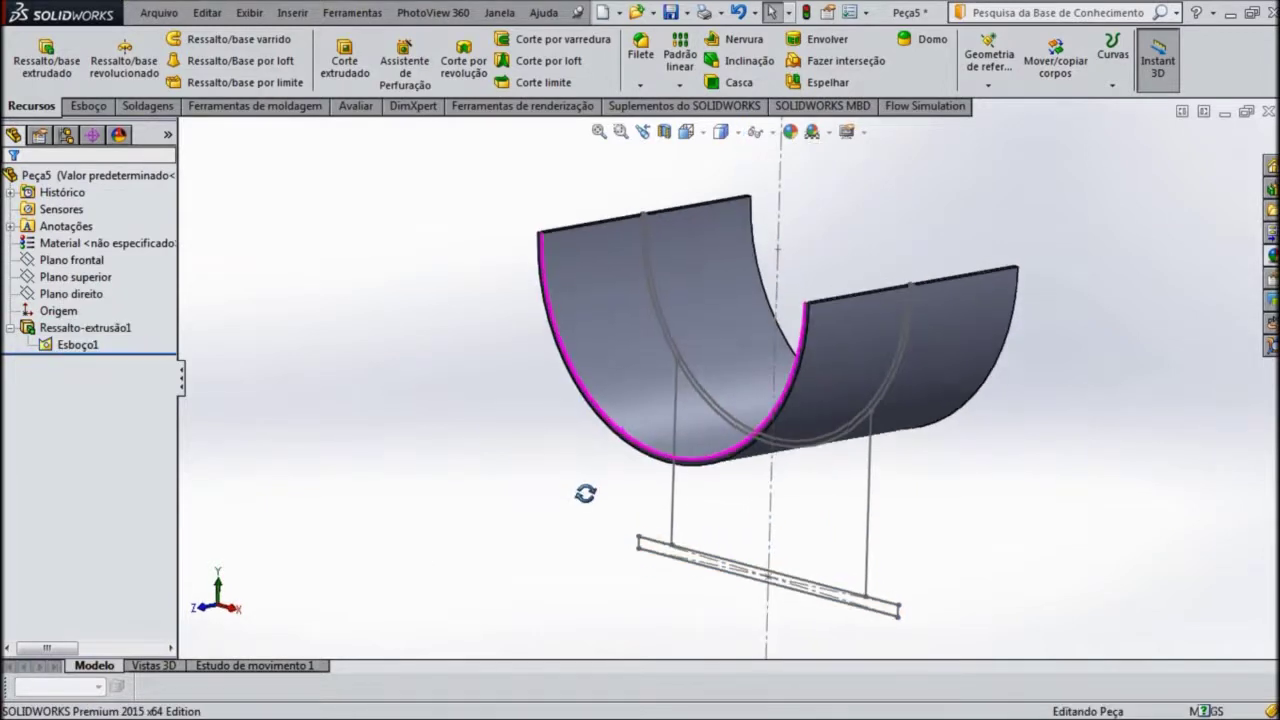
{"action": "middle_click_drag", "start_coordinate": [1010, 535], "coordinate": [946, 517]}
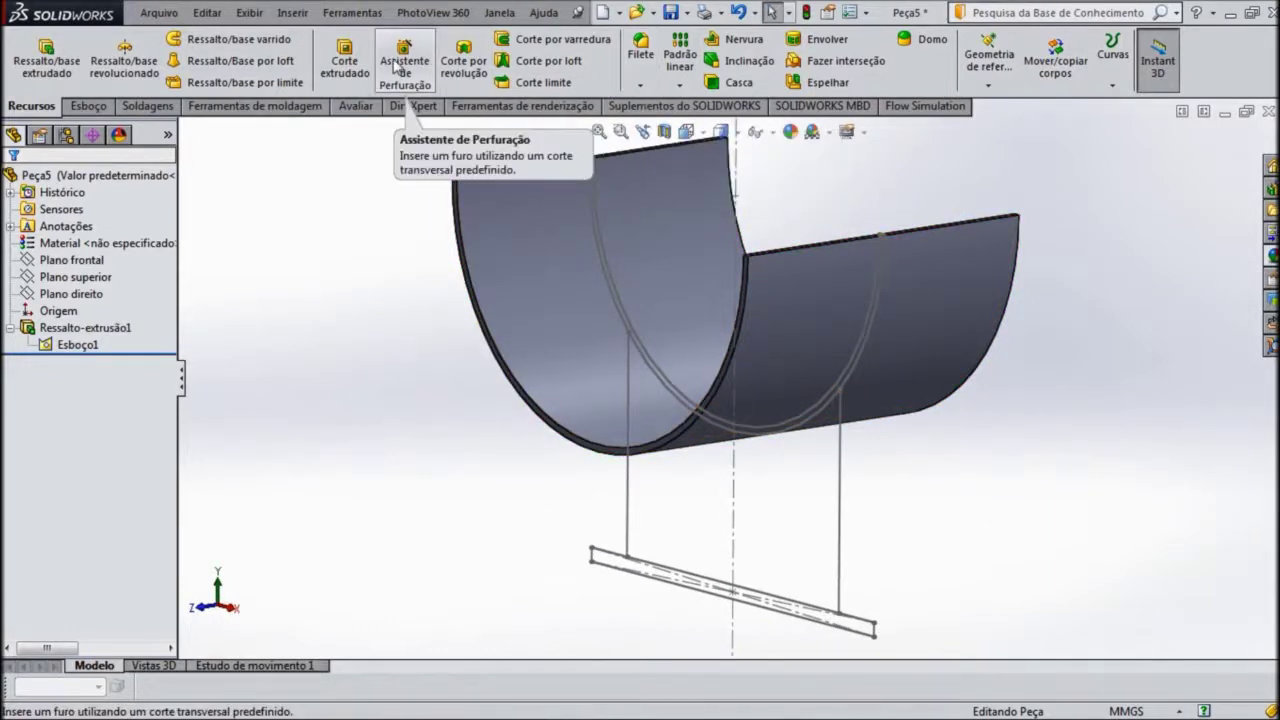
Step: Extrude only the web region of Sketch1 3.175 mm Mid Plane, with Thin Feature turned off
{"action": "left_click", "coordinate": [46, 62]}
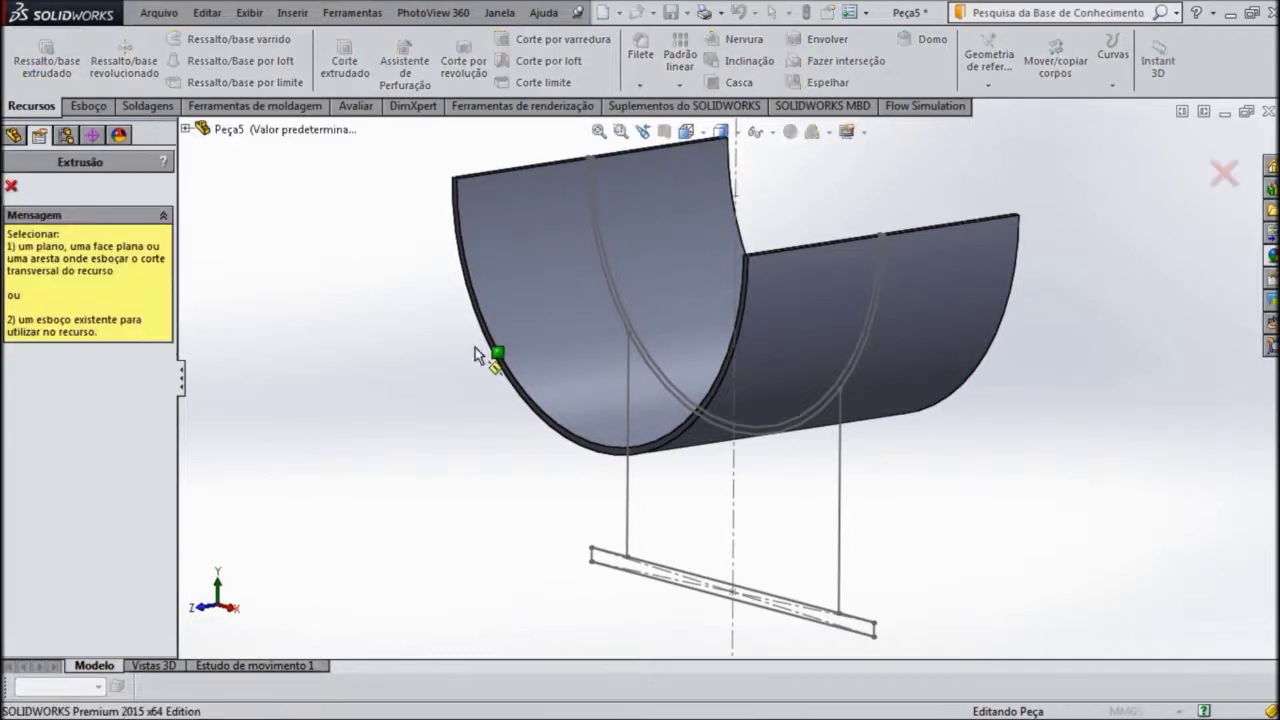
{"action": "left_click", "coordinate": [628, 492]}
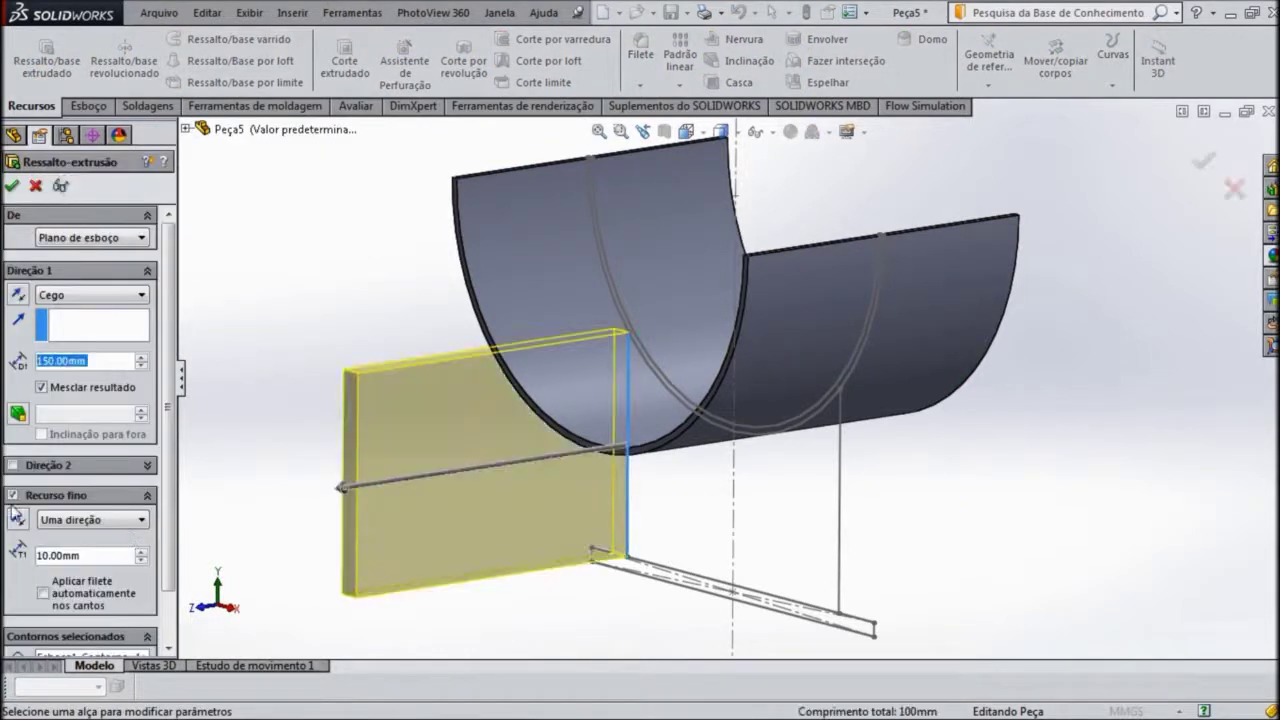
{"action": "left_click", "coordinate": [13, 496]}
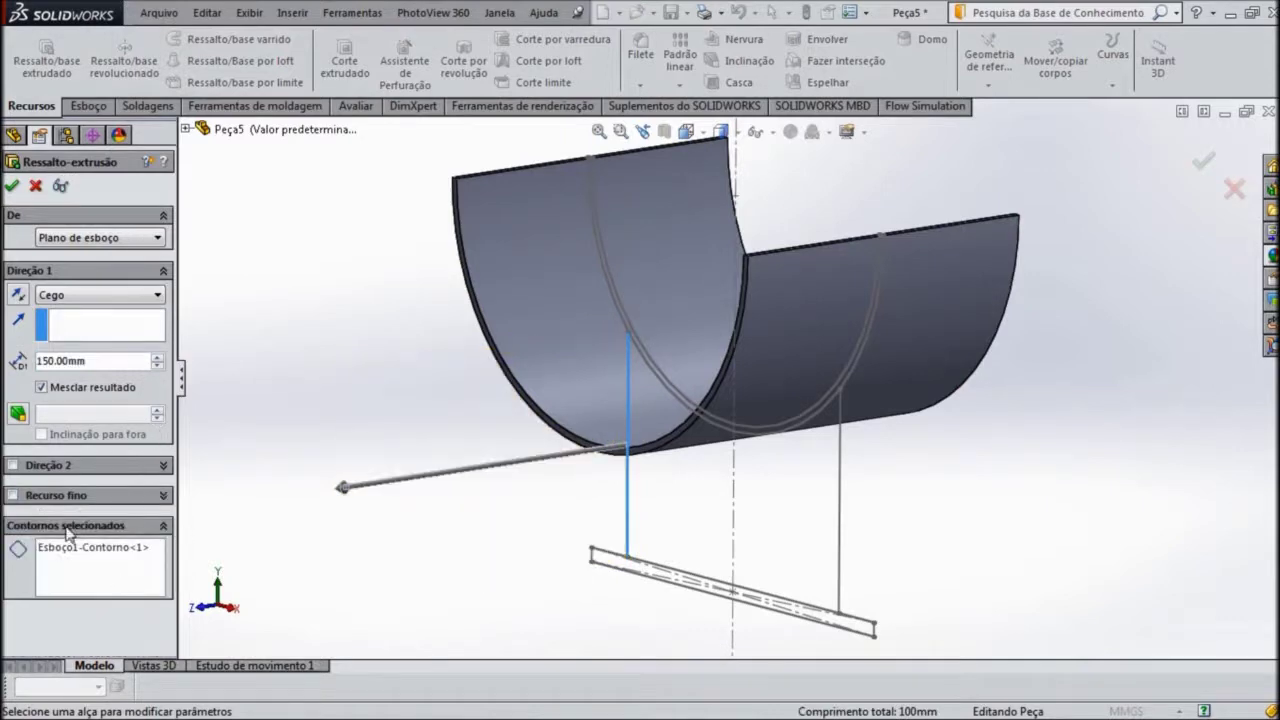
{"action": "right_click", "coordinate": [78, 562]}
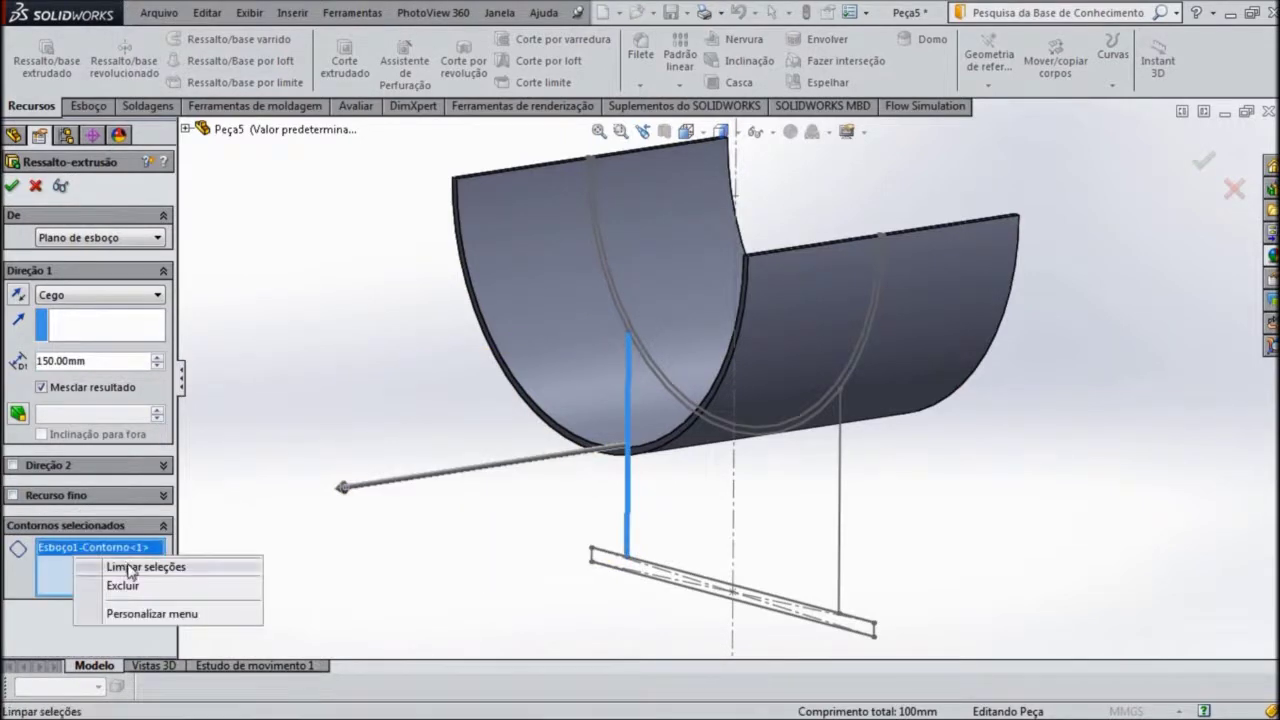
{"action": "left_click", "coordinate": [134, 569]}
{"action": "left_click", "coordinate": [712, 537]}
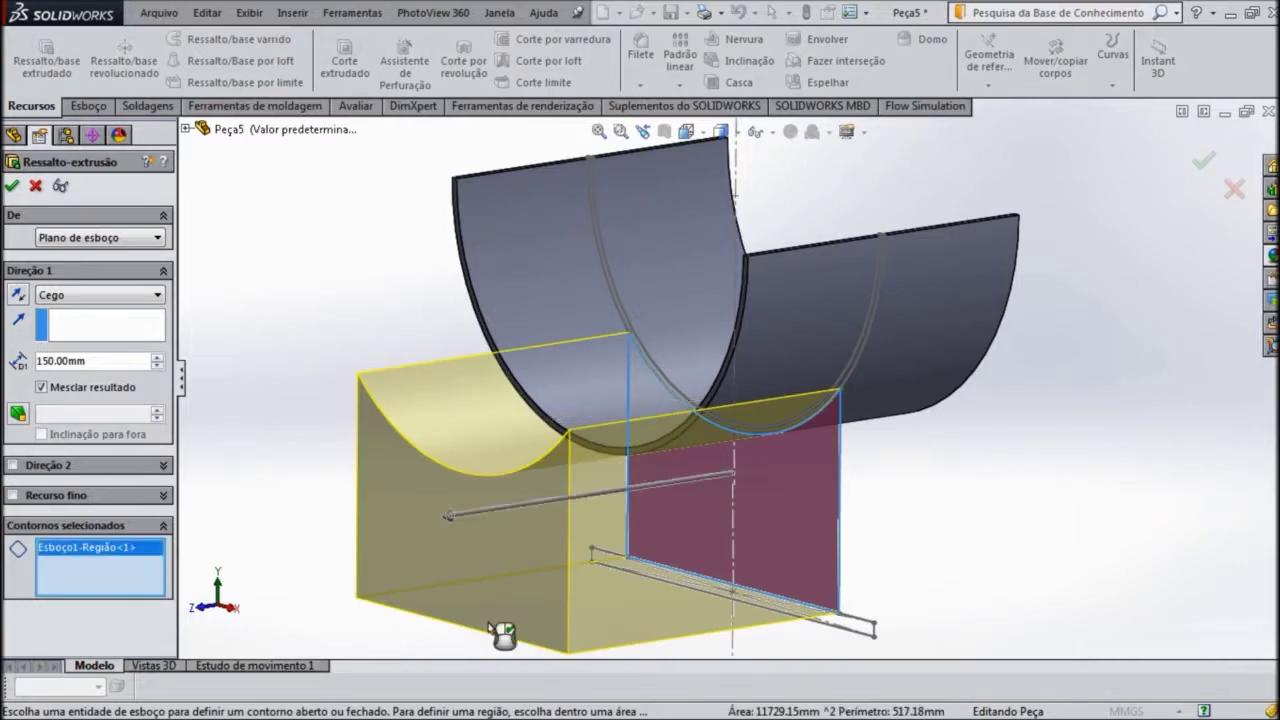
{"action": "left_click", "coordinate": [155, 297]}
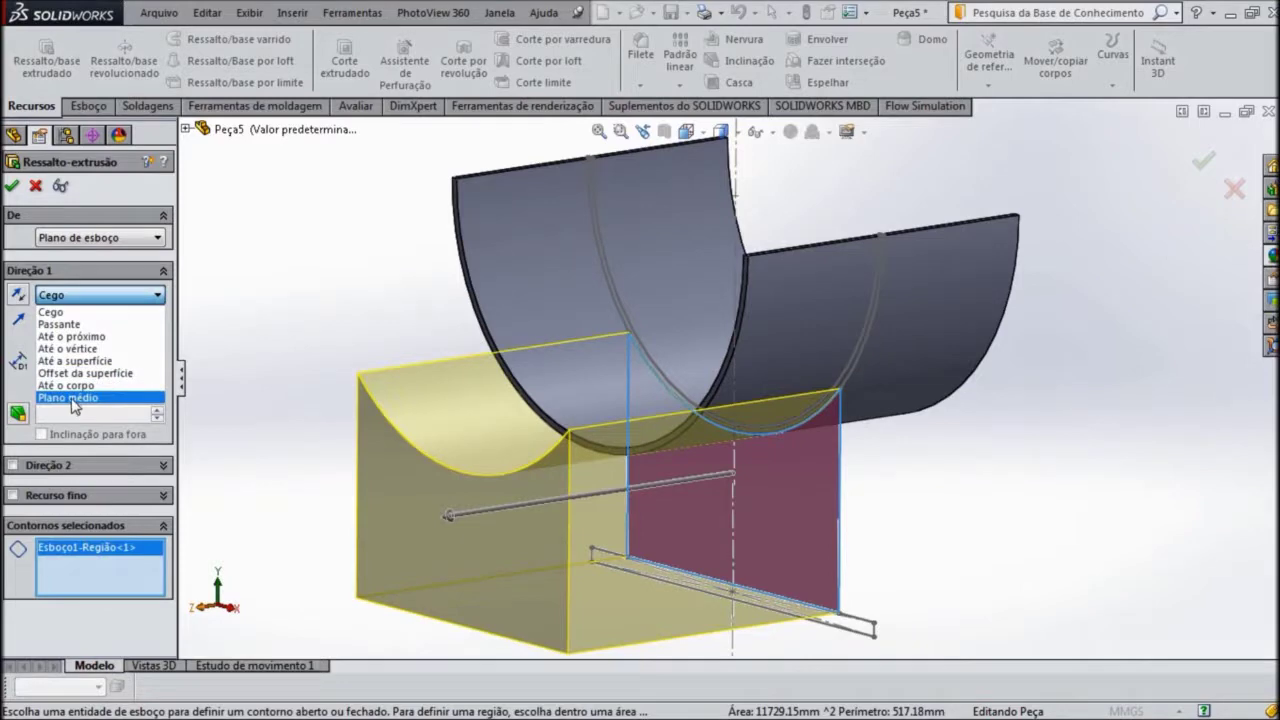
{"action": "left_click", "coordinate": [70, 398]}
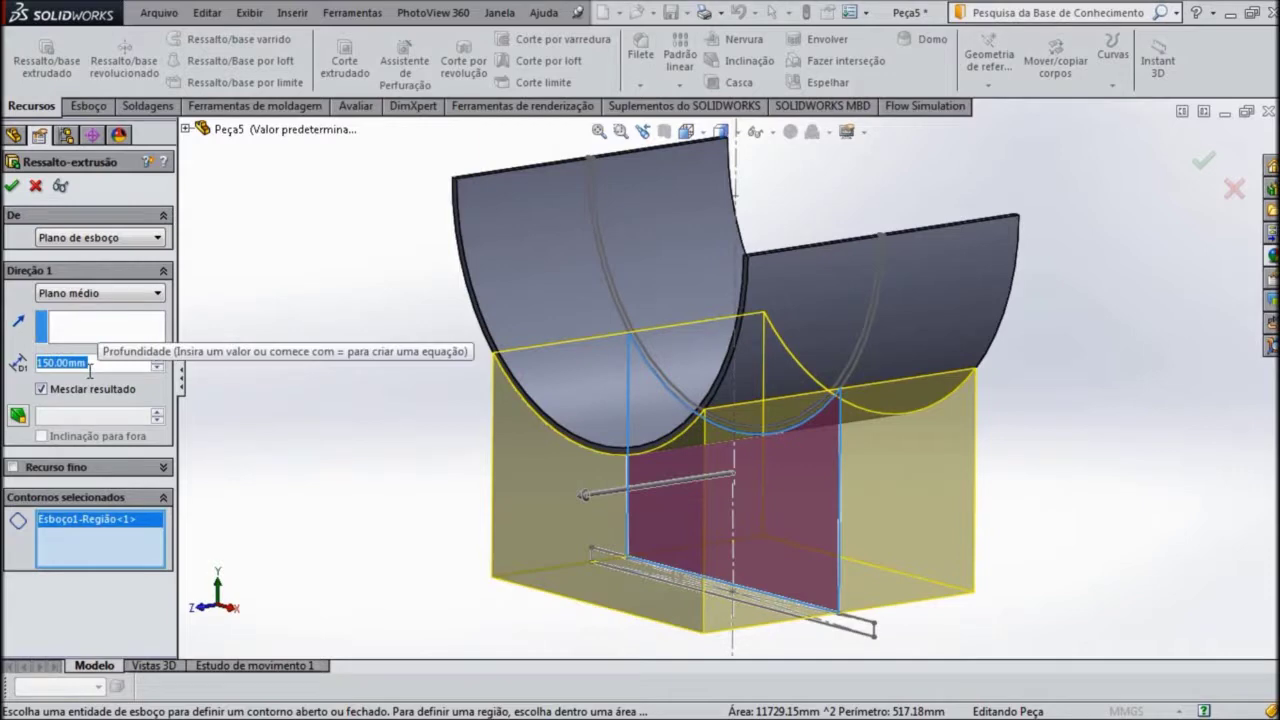
{"action": "type", "text": "3.175"}
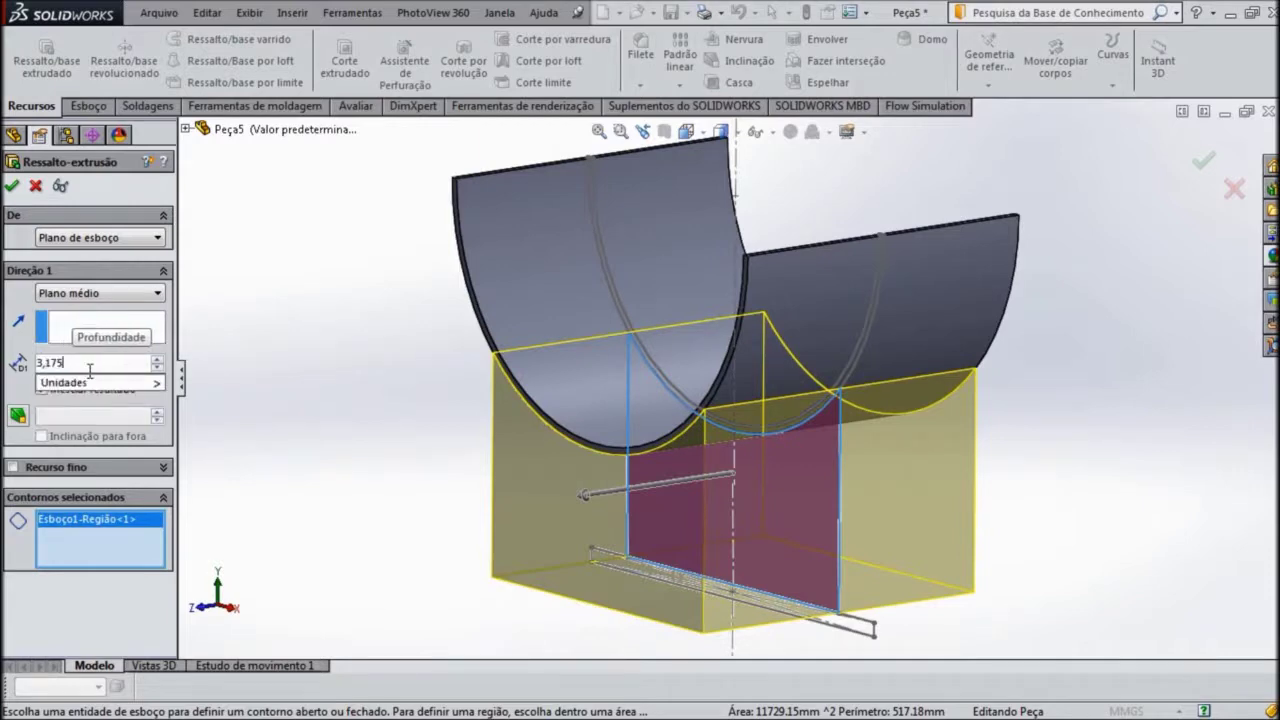
{"action": "key", "text": "Return"}
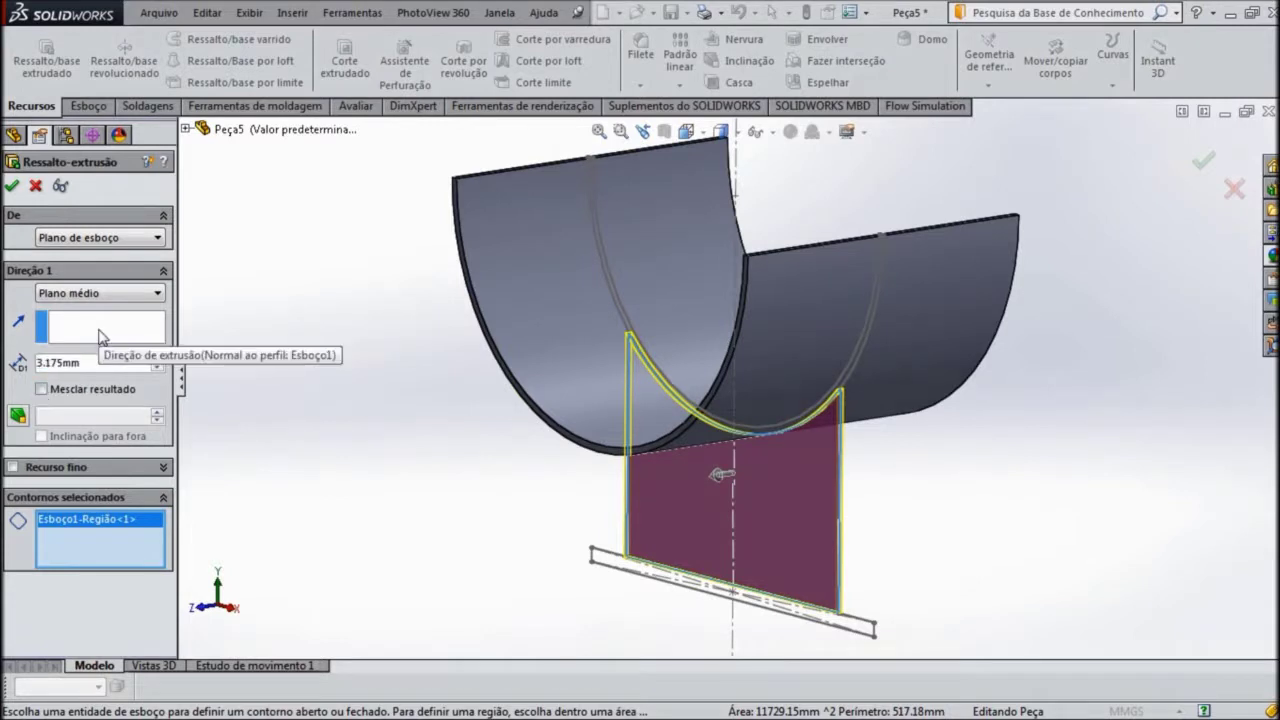
{"action": "left_click", "coordinate": [12, 186]}
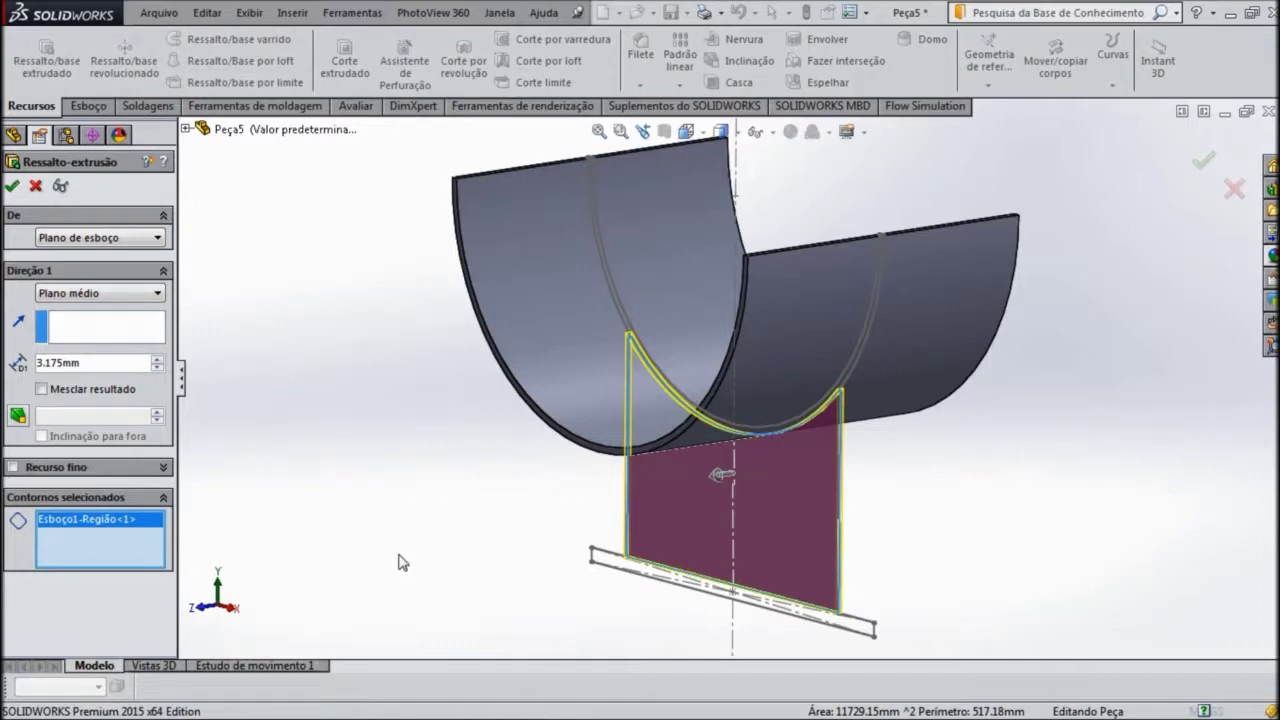
Step: Extrude the thin base rectangle contour 150 mm Mid Plane to form the base plate
{"action": "key", "text": "f"}
{"action": "left_click", "coordinate": [641, 595]}
{"action": "scroll", "coordinate": [763, 551], "scroll_direction": "down", "scroll_amount": 2}
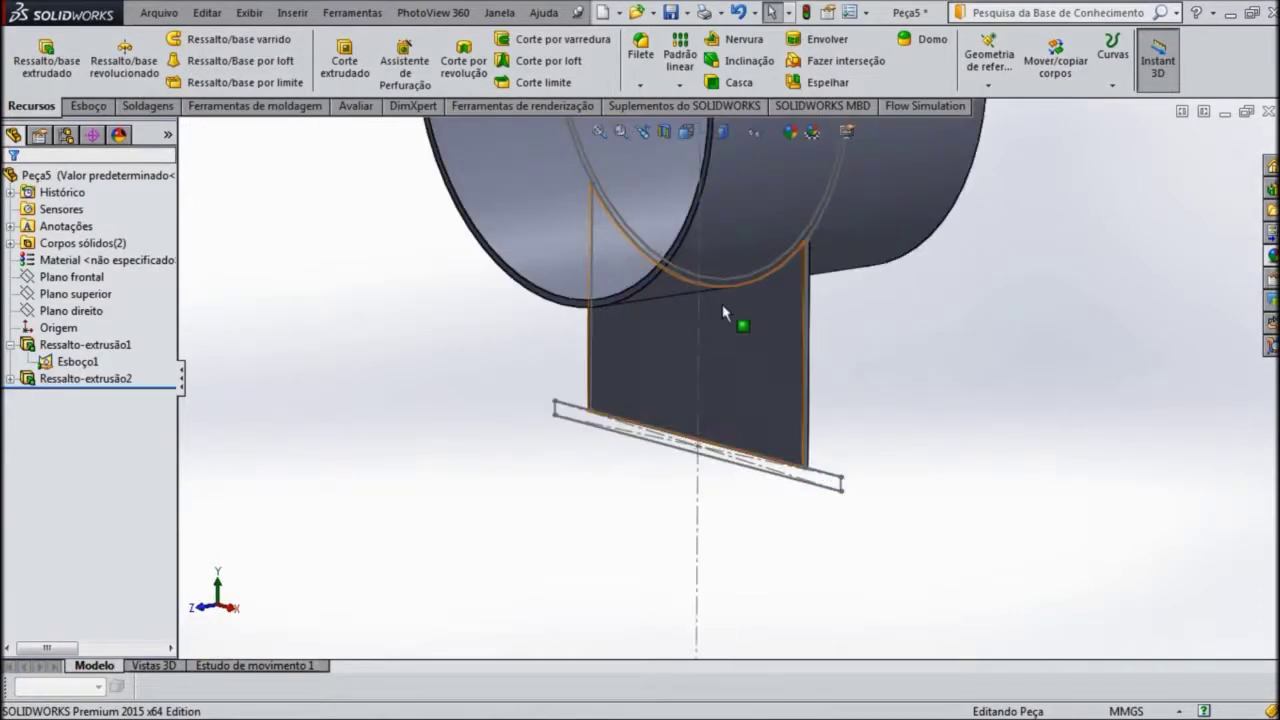
{"action": "scroll", "coordinate": [723, 309], "scroll_direction": "down", "scroll_amount": 2}
{"action": "scroll", "coordinate": [634, 349], "scroll_direction": "down", "scroll_amount": 2}
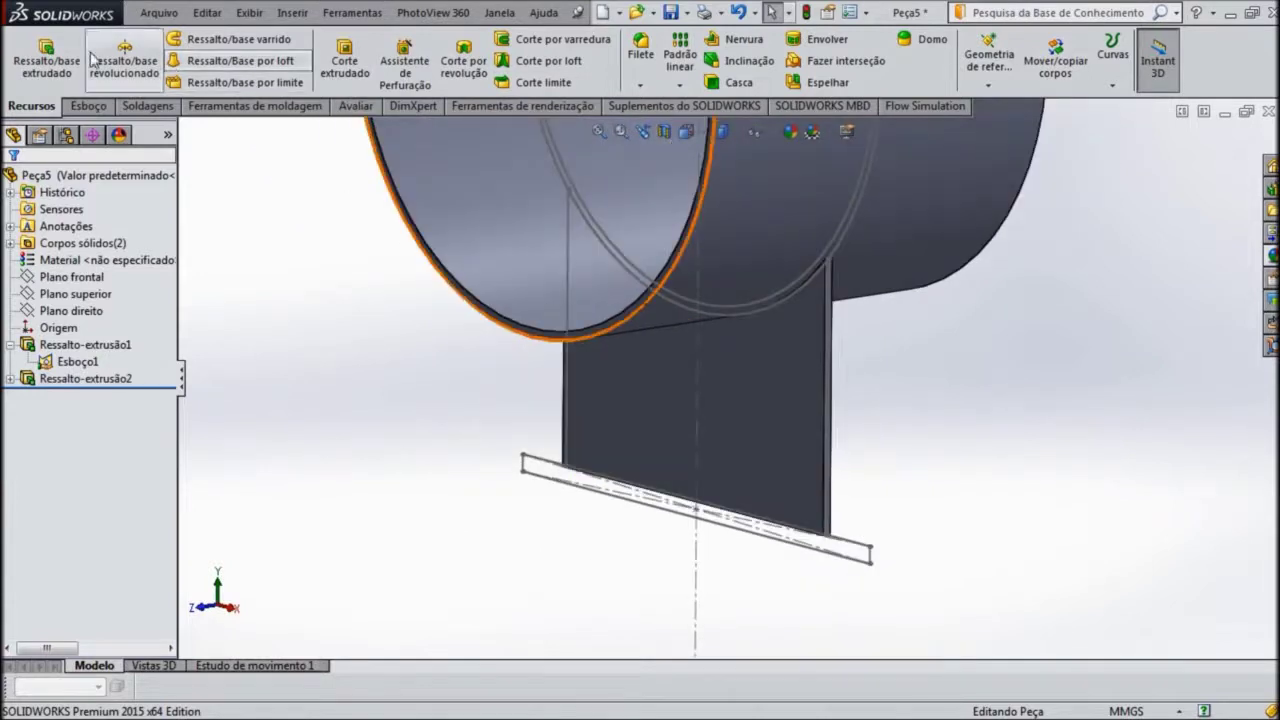
{"action": "left_click", "coordinate": [46, 60]}
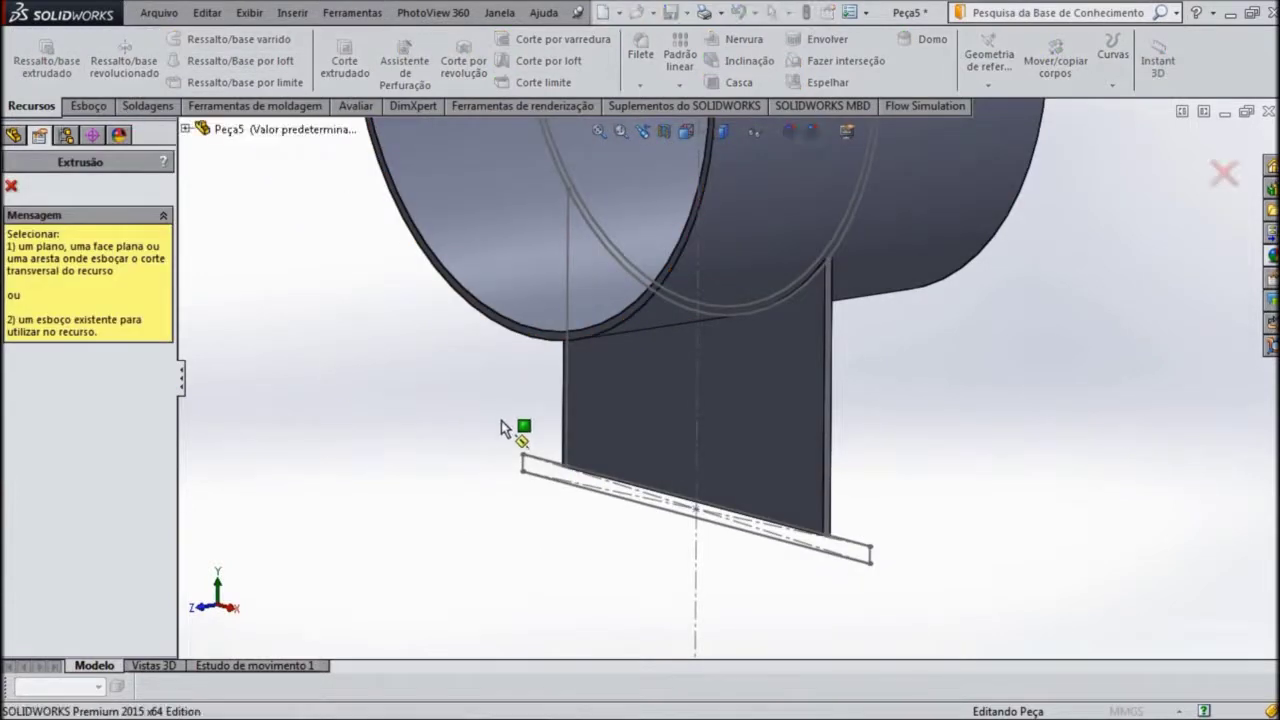
{"action": "left_click", "coordinate": [652, 515]}
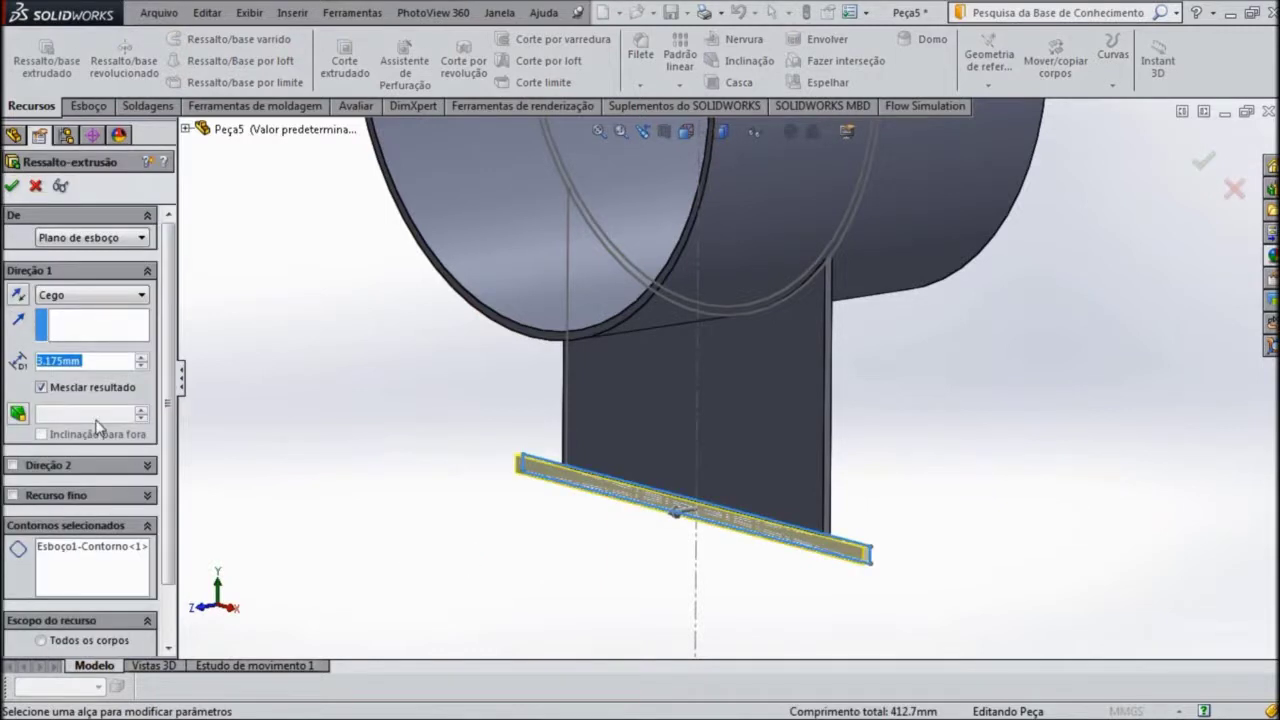
{"action": "left_click", "coordinate": [139, 296]}
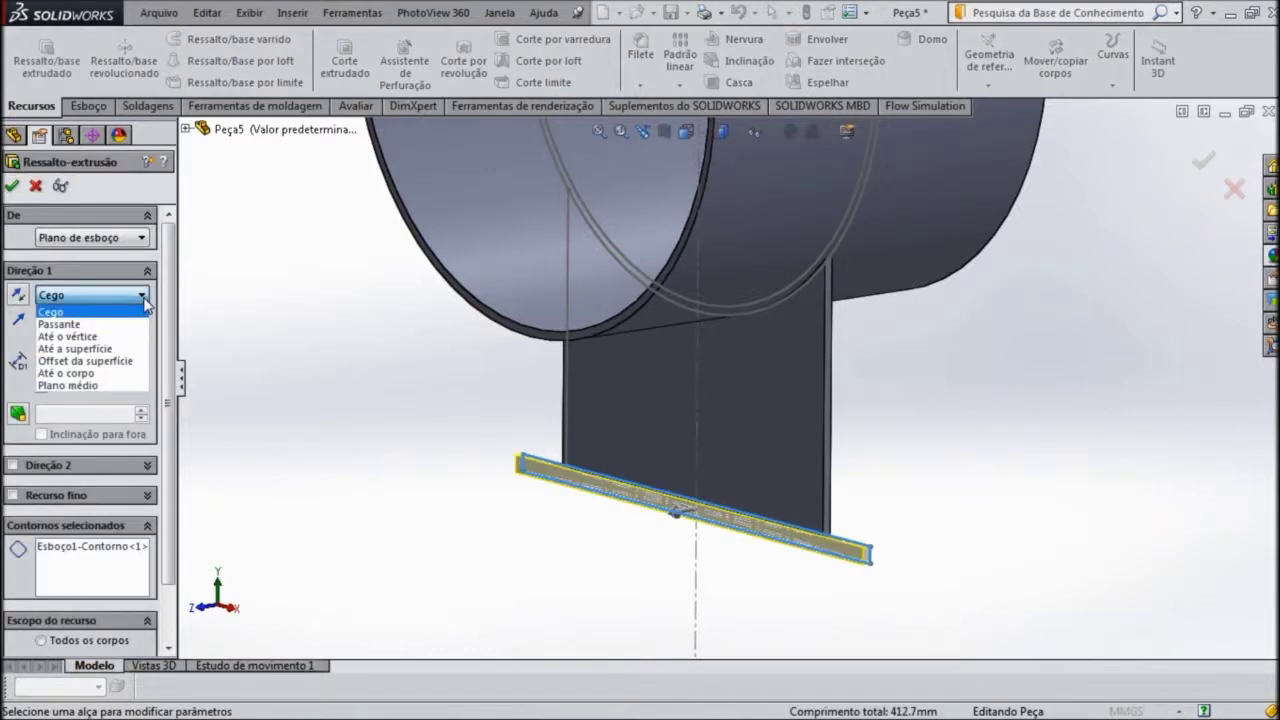
{"action": "left_click", "coordinate": [70, 385]}
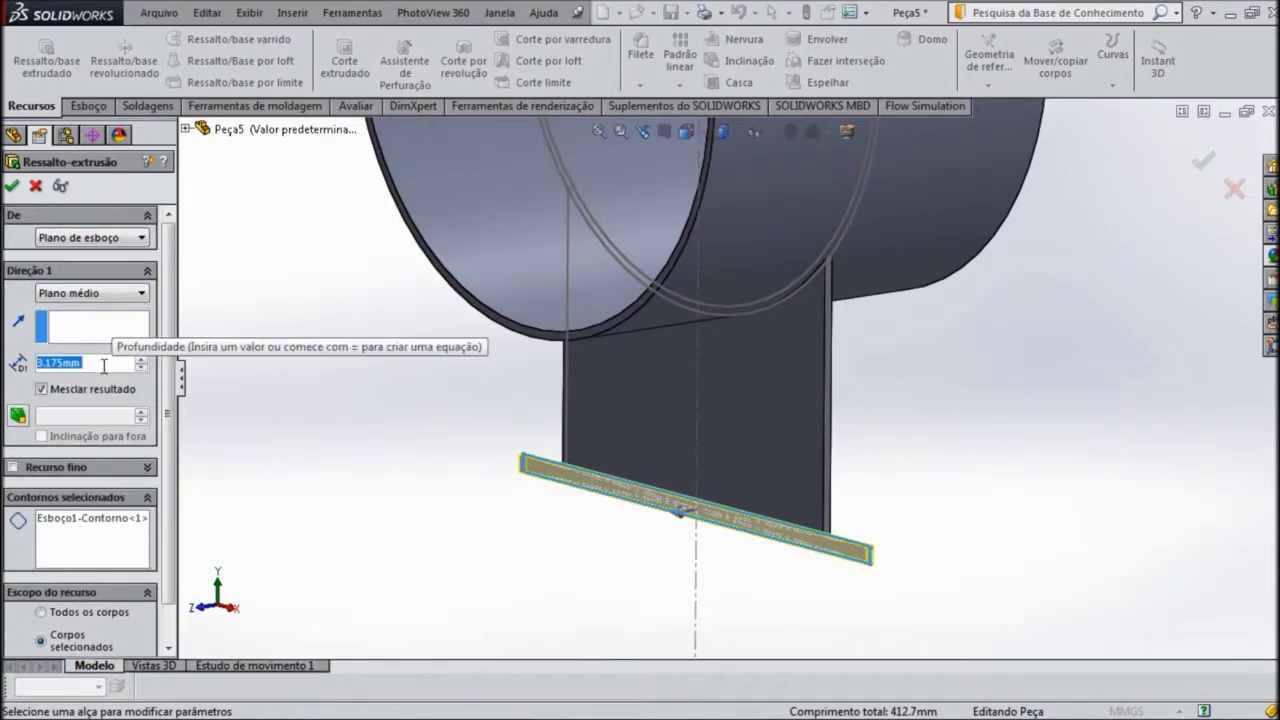
{"action": "type", "text": "150"}
{"action": "key", "text": "Return"}
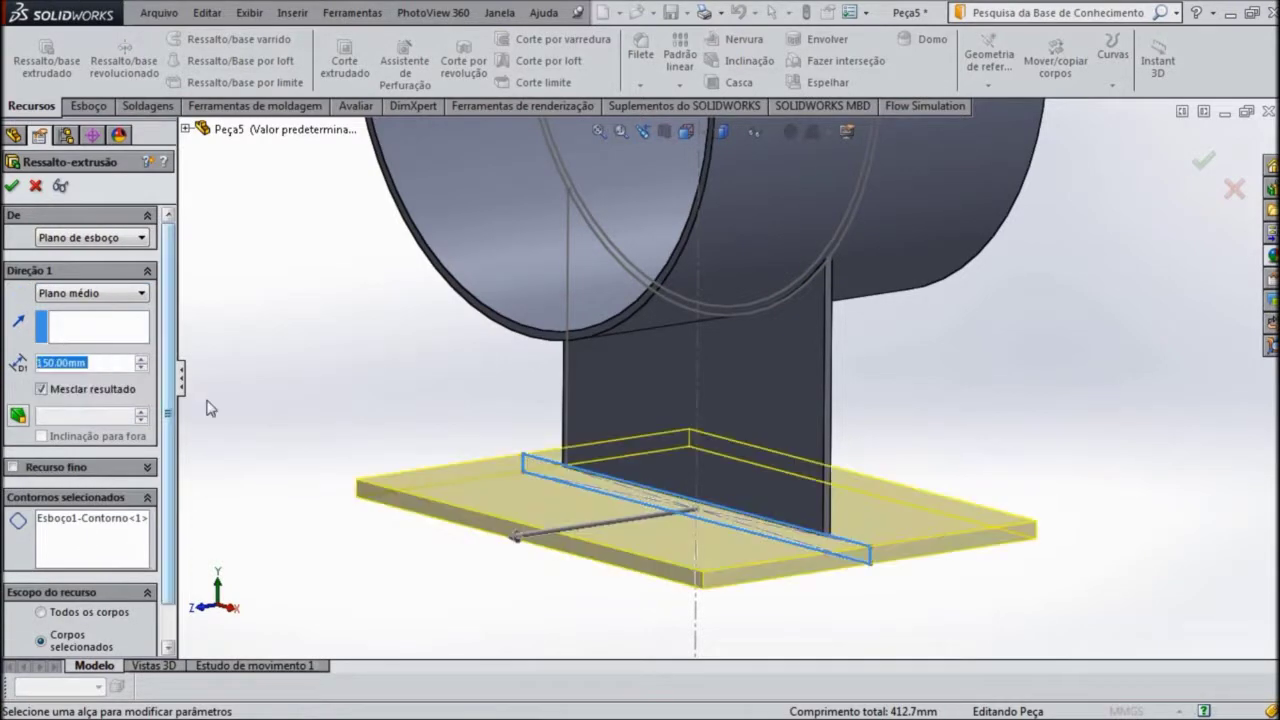
Step: Inspect the 150 mm base plate preview from several angles and accept the extrusion
{"action": "middle_click_drag", "start_coordinate": [210, 370], "coordinate": [246, 417]}
{"action": "middle_click_drag", "start_coordinate": [388, 479], "coordinate": [420, 466]}
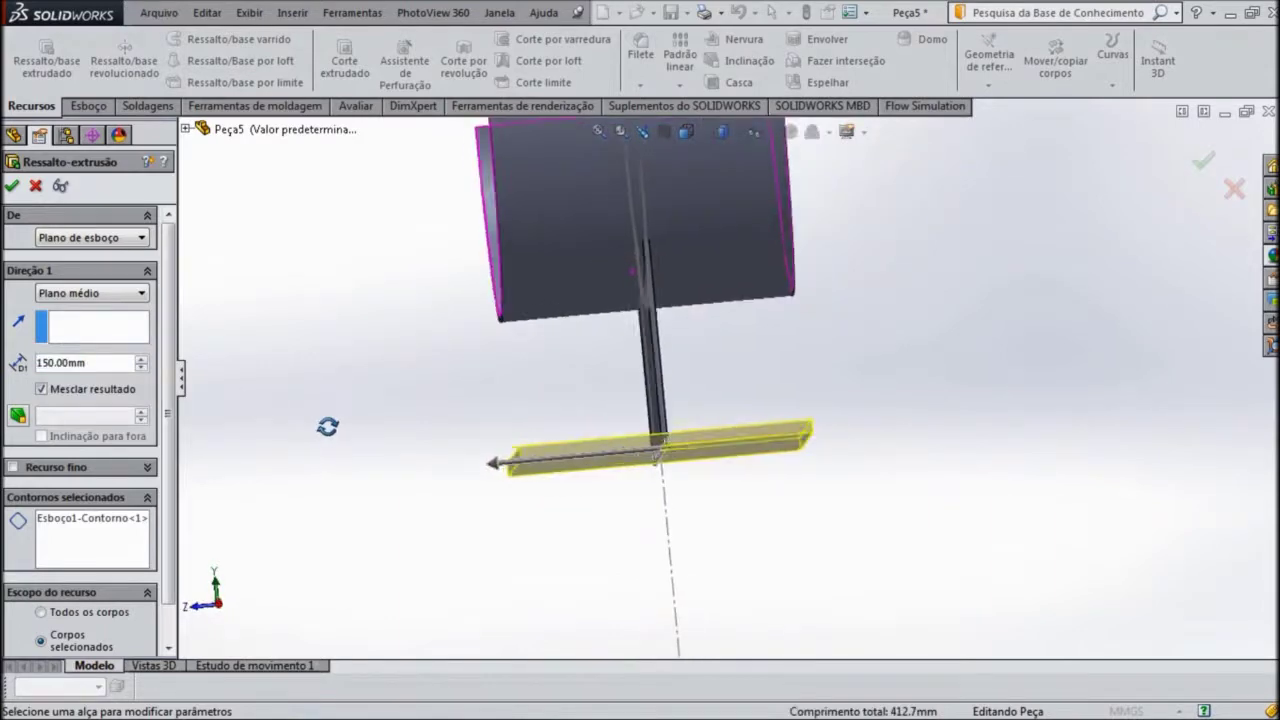
{"action": "middle_click_drag", "start_coordinate": [421, 474], "coordinate": [584, 496], "text": "ctrl"}
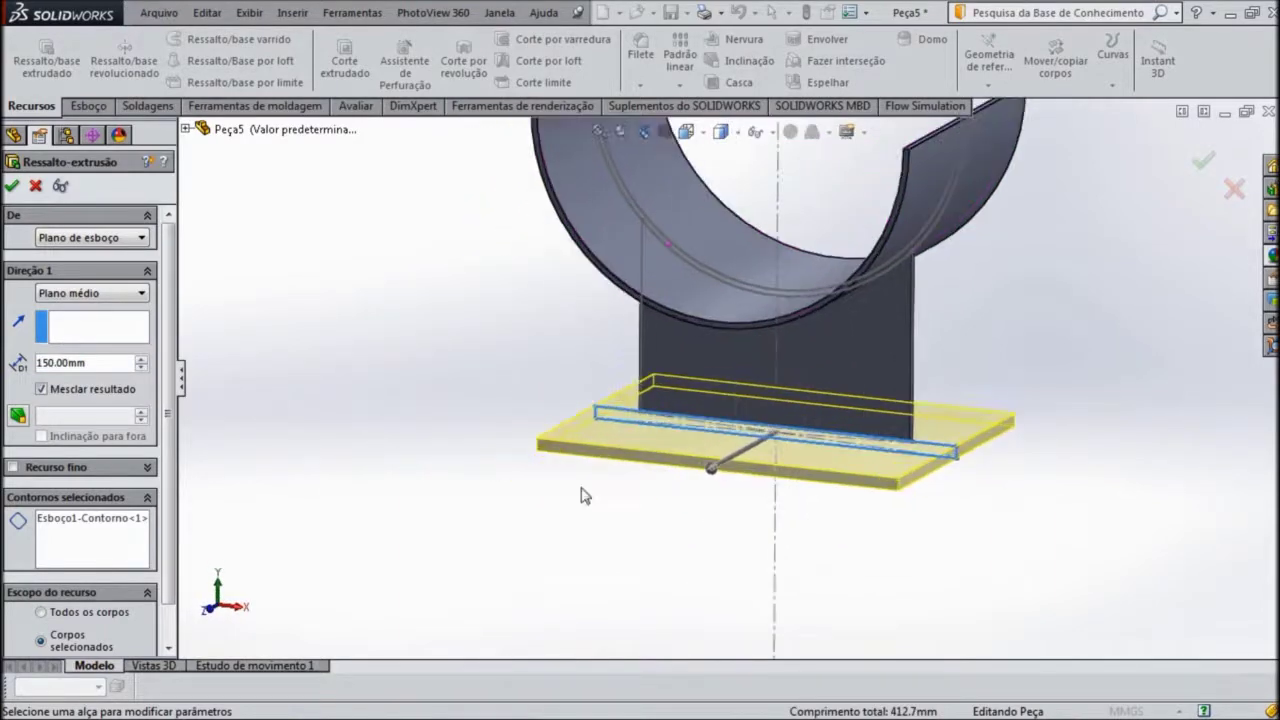
{"action": "left_click", "coordinate": [12, 188]}
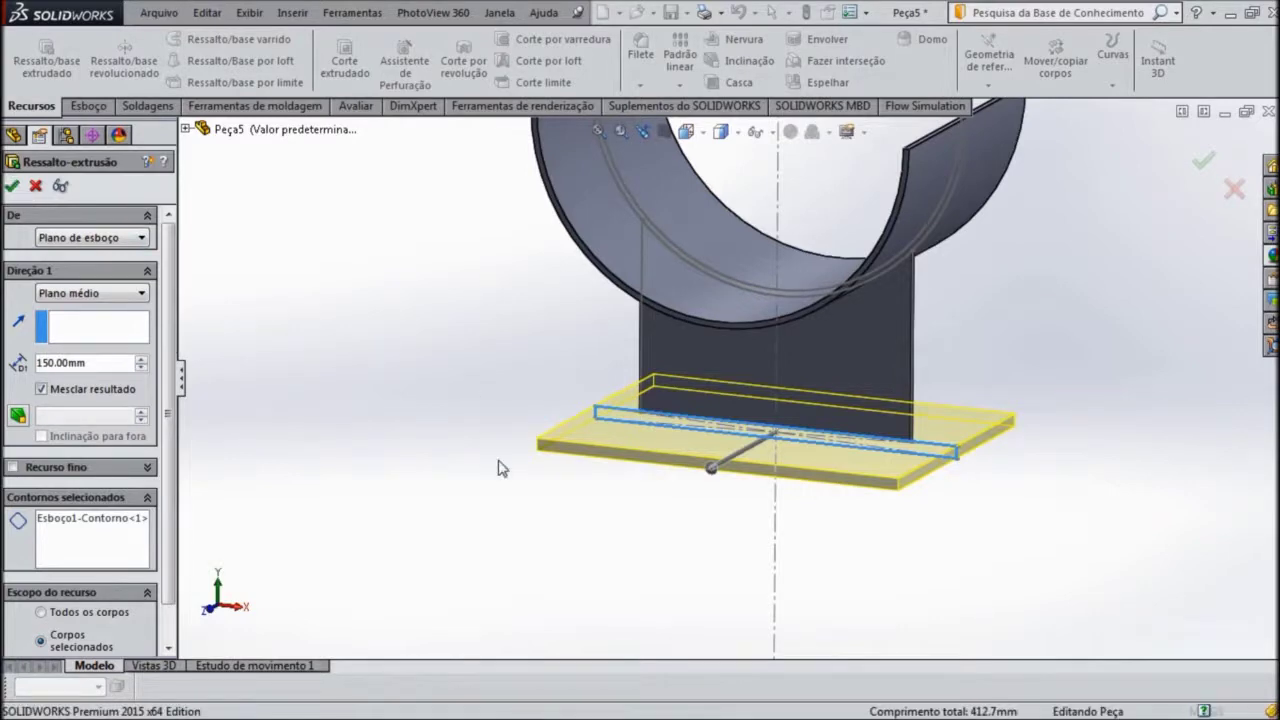
{"action": "mouse_move", "coordinate": [394, 463]}
{"action": "middle_mouse_down"}
{"action": "mouse_move", "coordinate": [402, 383]}
{"action": "mouse_move", "coordinate": [423, 409]}
{"action": "mouse_move", "coordinate": [346, 451]}
{"action": "mouse_move", "coordinate": [400, 440]}
{"action": "middle_mouse_up"}
{"action": "left_click", "coordinate": [626, 366]}
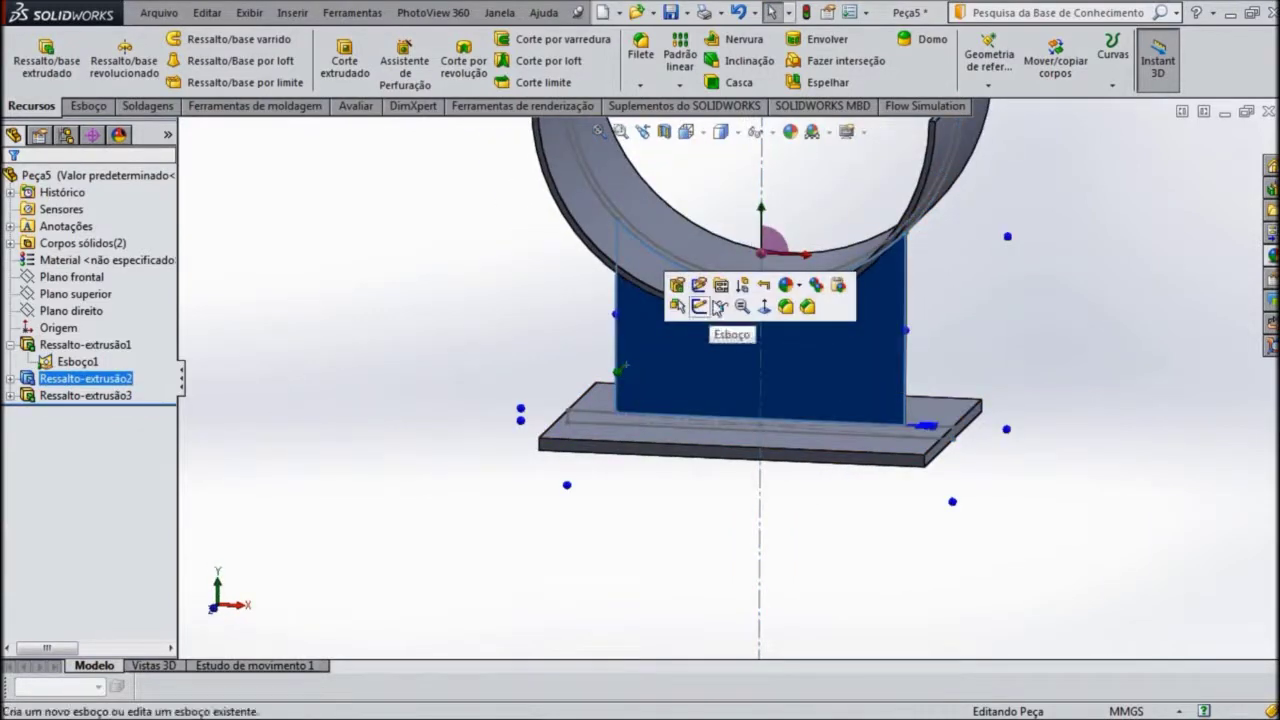
Step: Change the web height dimension in Esboço1 from 100 to 150 and rebuild the part
{"action": "left_click", "coordinate": [698, 285]}
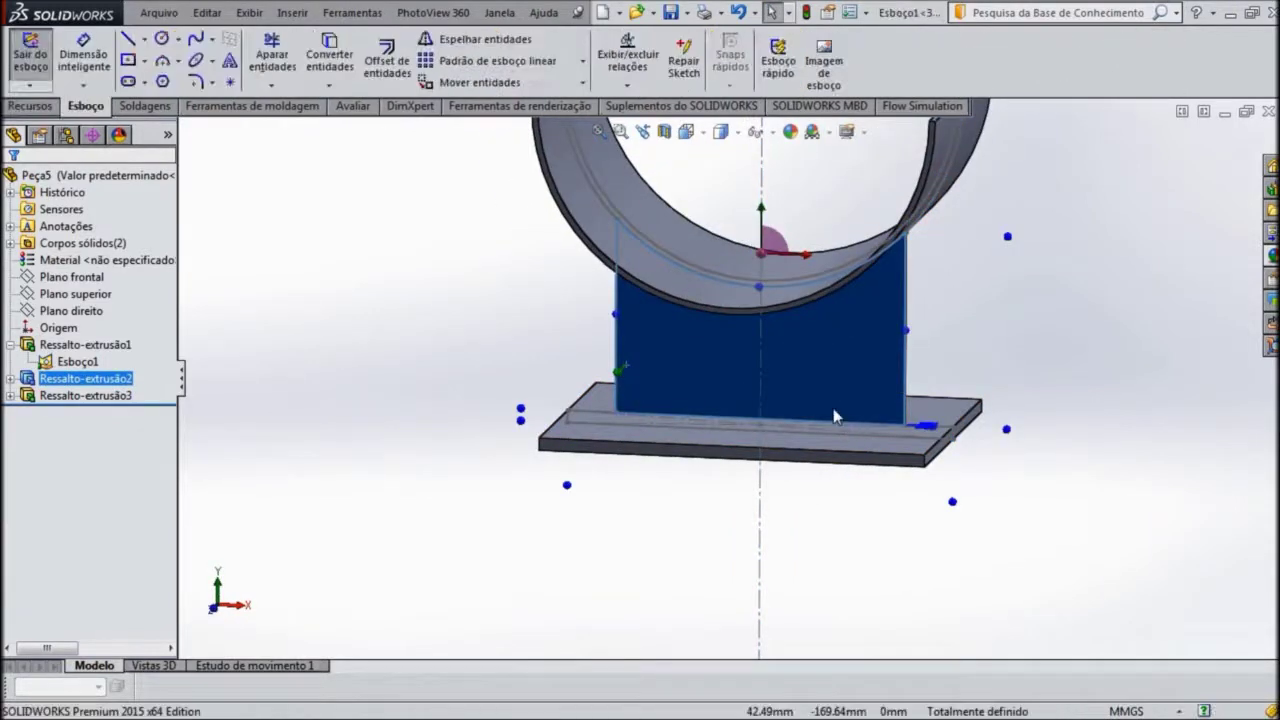
{"action": "left_click", "coordinate": [1006, 350]}
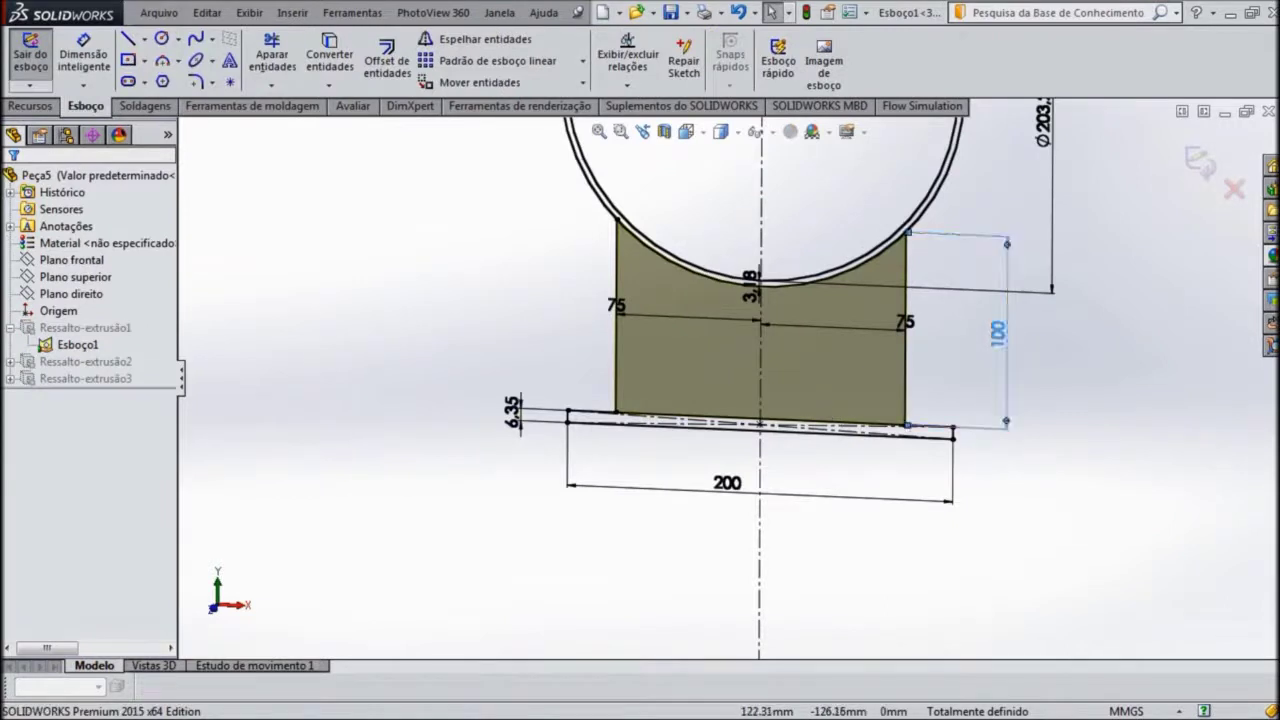
{"action": "double_click", "coordinate": [1003, 395]}
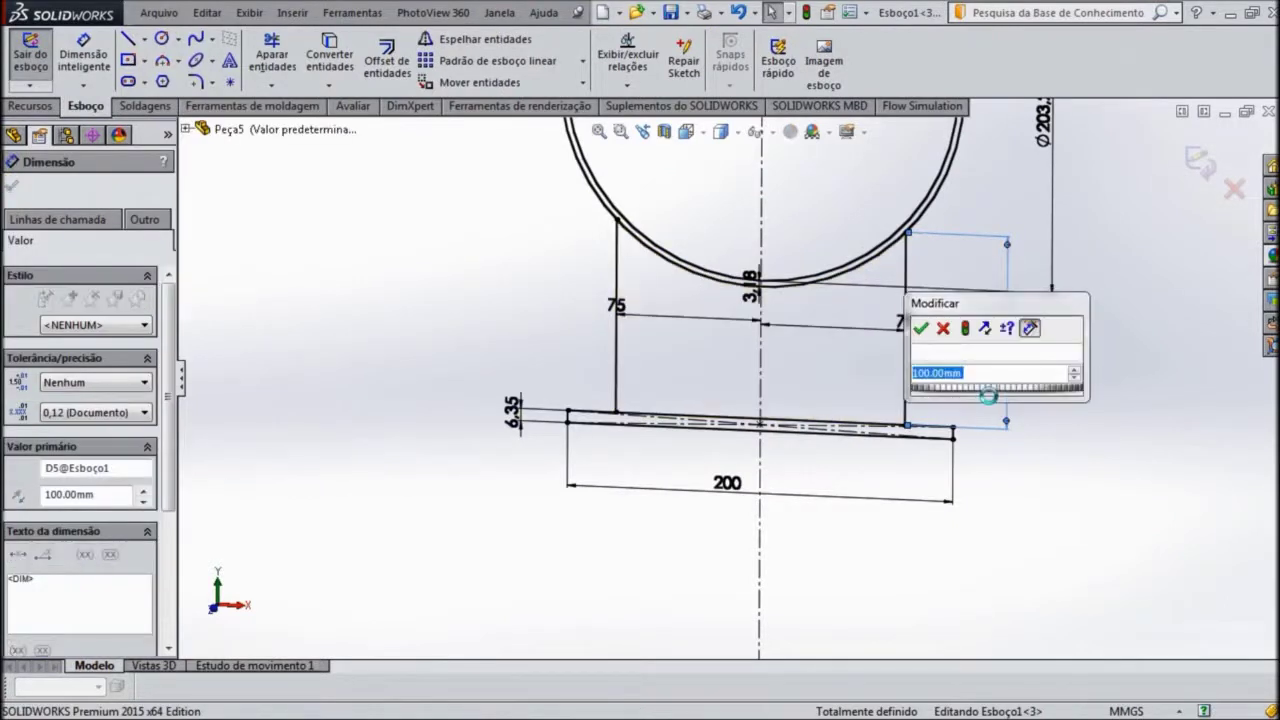
{"action": "type", "text": "100"}
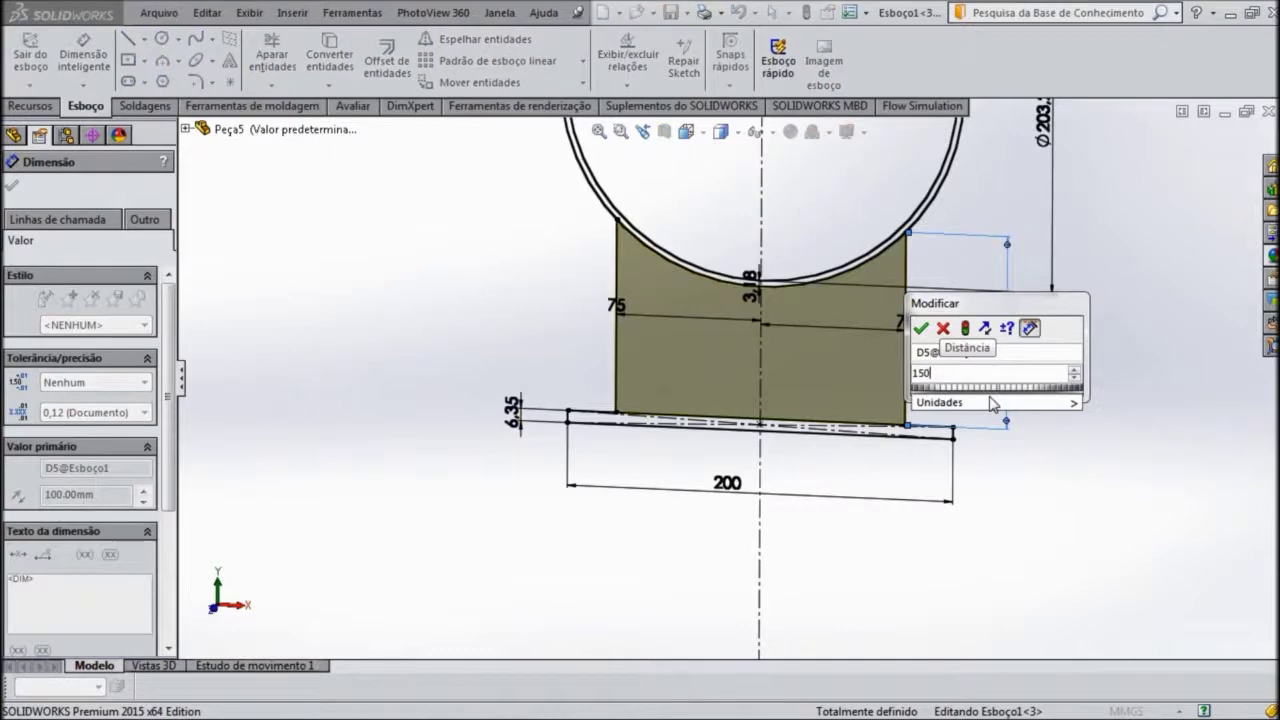
{"action": "key", "text": "Return"}
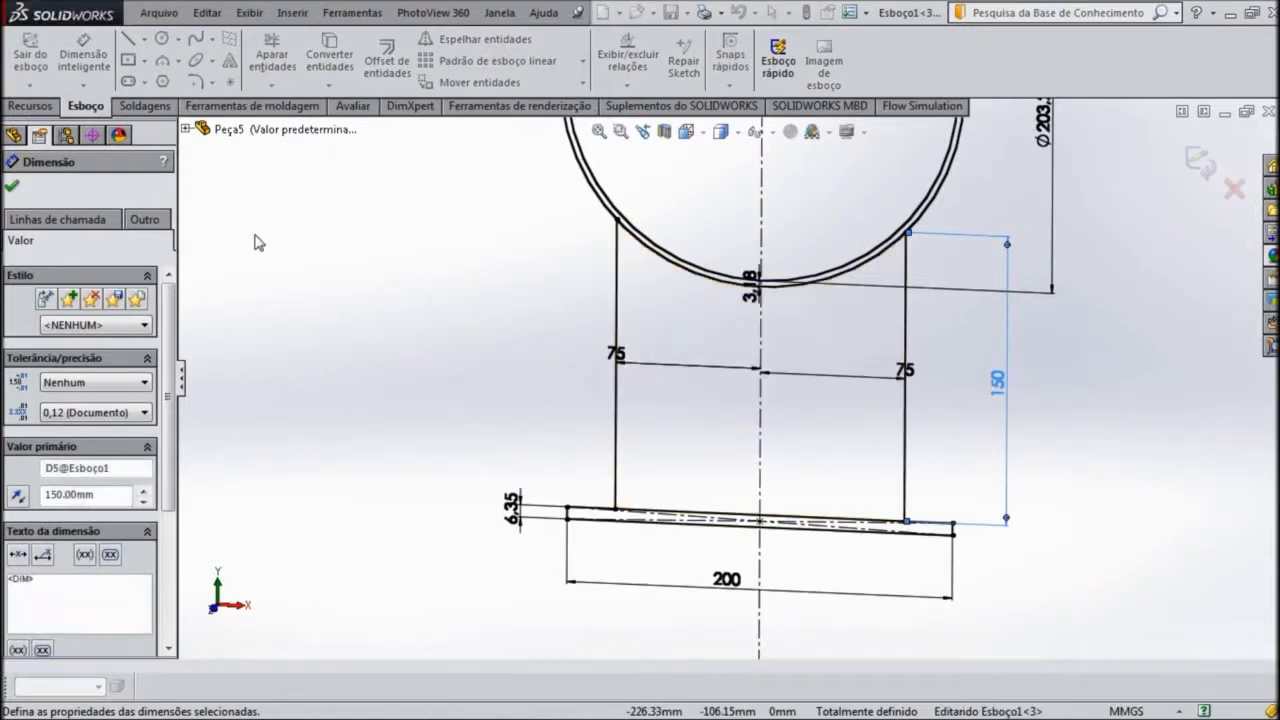
{"action": "left_click", "coordinate": [12, 186]}
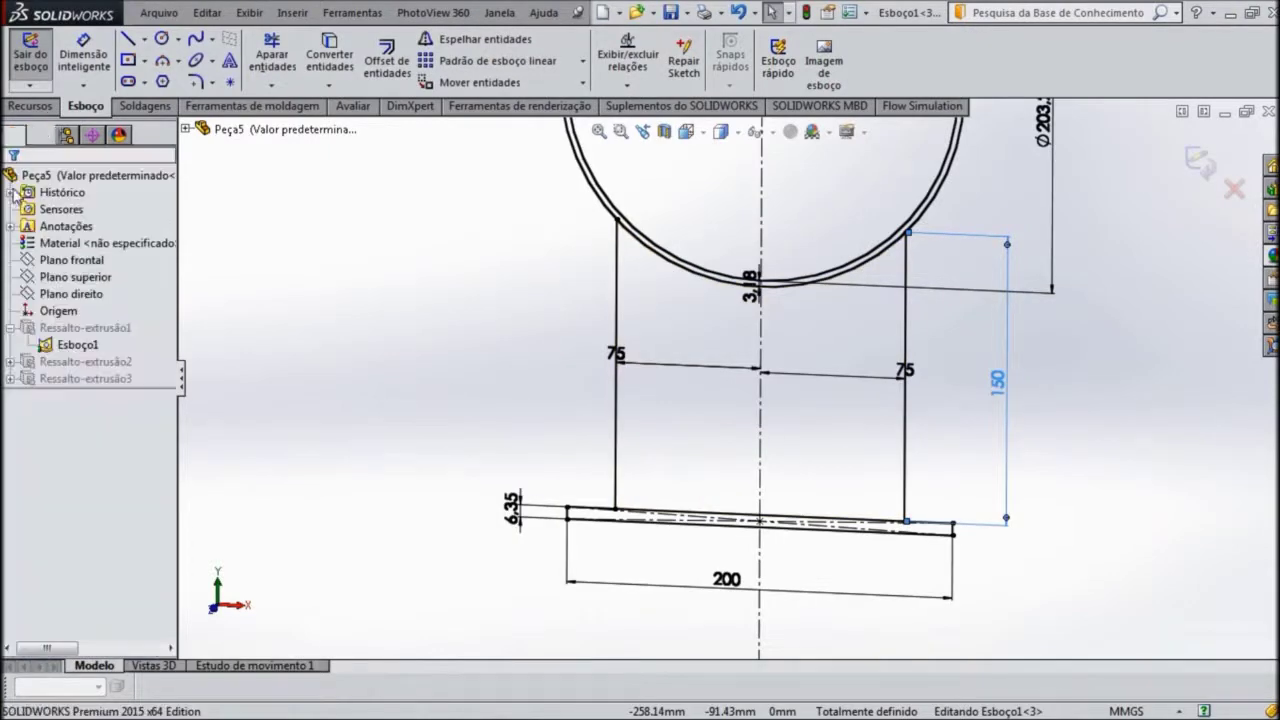
{"action": "left_click", "coordinate": [528, 357]}
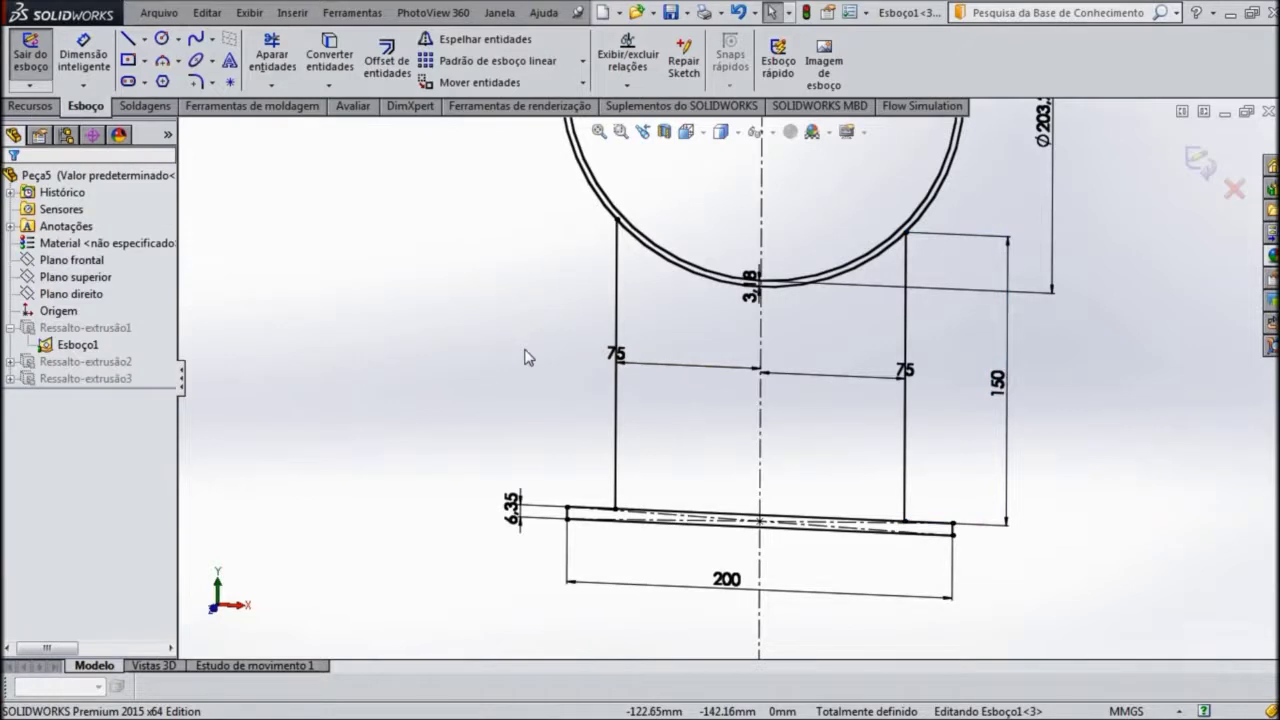
{"action": "left_click", "coordinate": [1190, 160]}
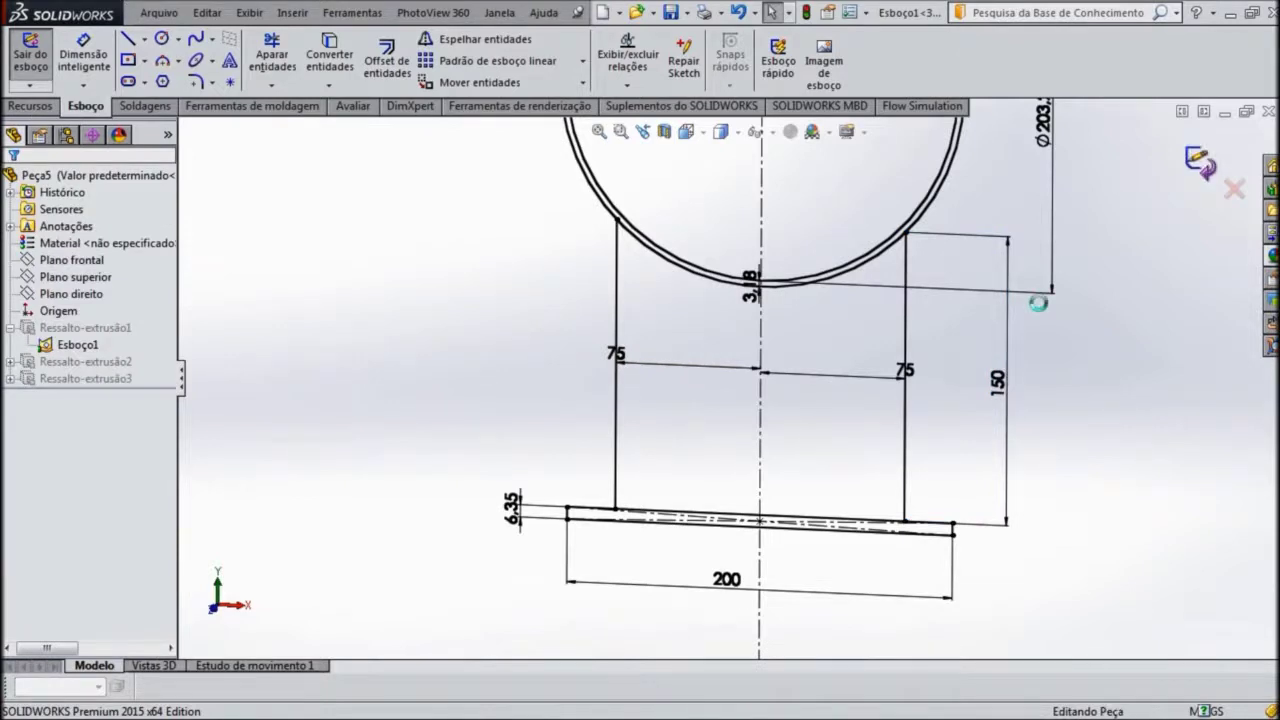
{"action": "mouse_move", "coordinate": [908, 370]}
{"action": "middle_mouse_down"}
{"action": "mouse_move", "coordinate": [777, 427]}
{"action": "mouse_move", "coordinate": [808, 414]}
{"action": "mouse_move", "coordinate": [814, 357]}
{"action": "mouse_move", "coordinate": [811, 377]}
{"action": "mouse_move", "coordinate": [900, 366]}
{"action": "middle_mouse_up"}
Step: Turn the part to the Right view and select Plano direito for the next sketch
{"action": "scroll", "coordinate": [900, 375], "scroll_direction": "down", "scroll_amount": 3}
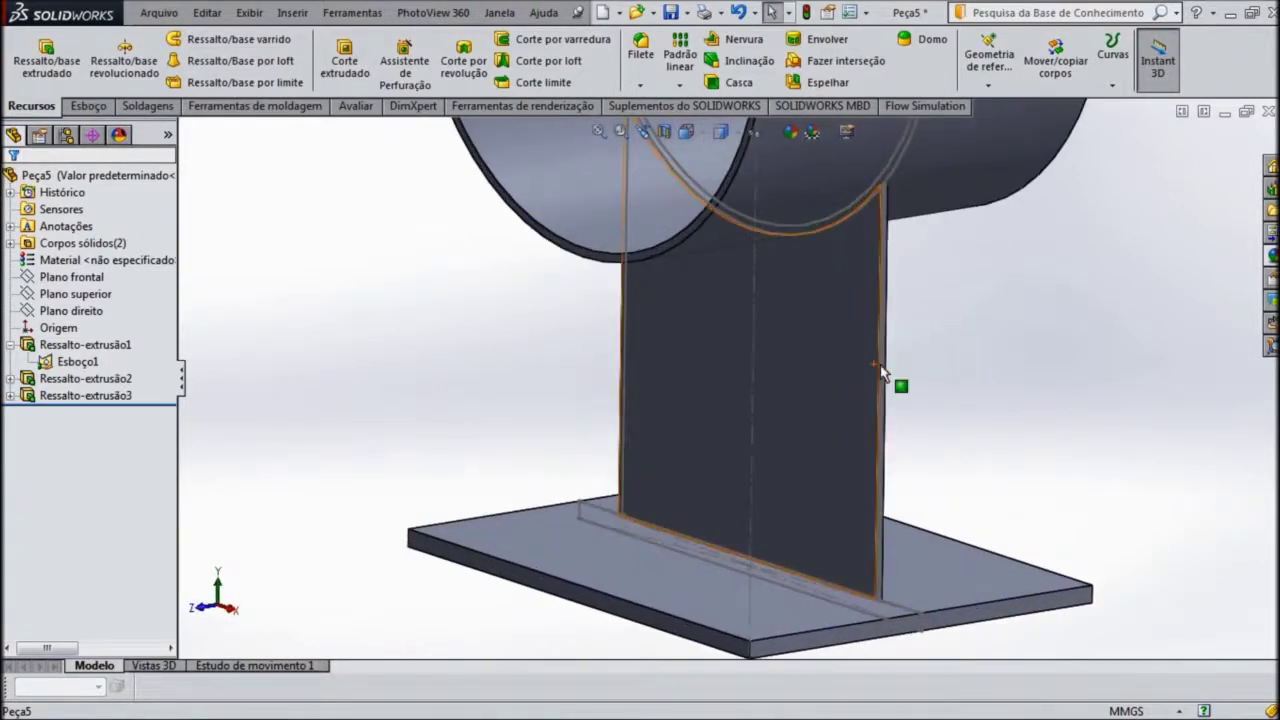
{"action": "left_click", "coordinate": [705, 136]}
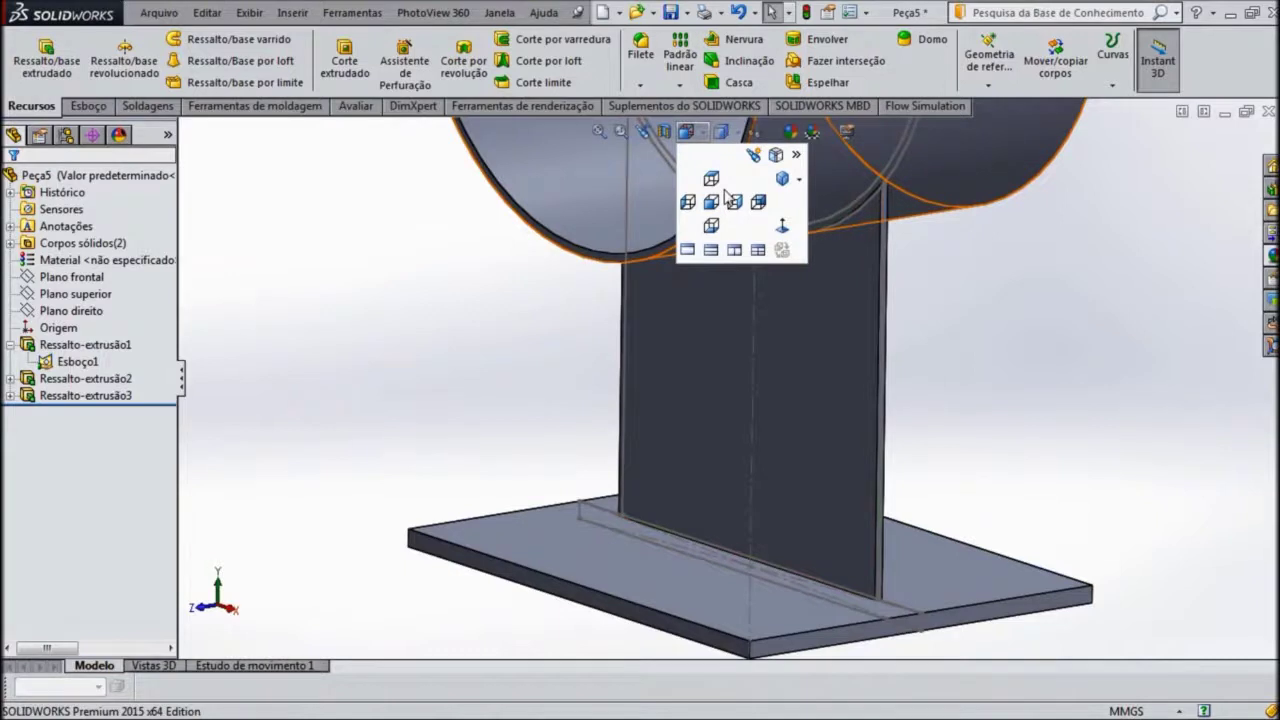
{"action": "left_click", "coordinate": [735, 206]}
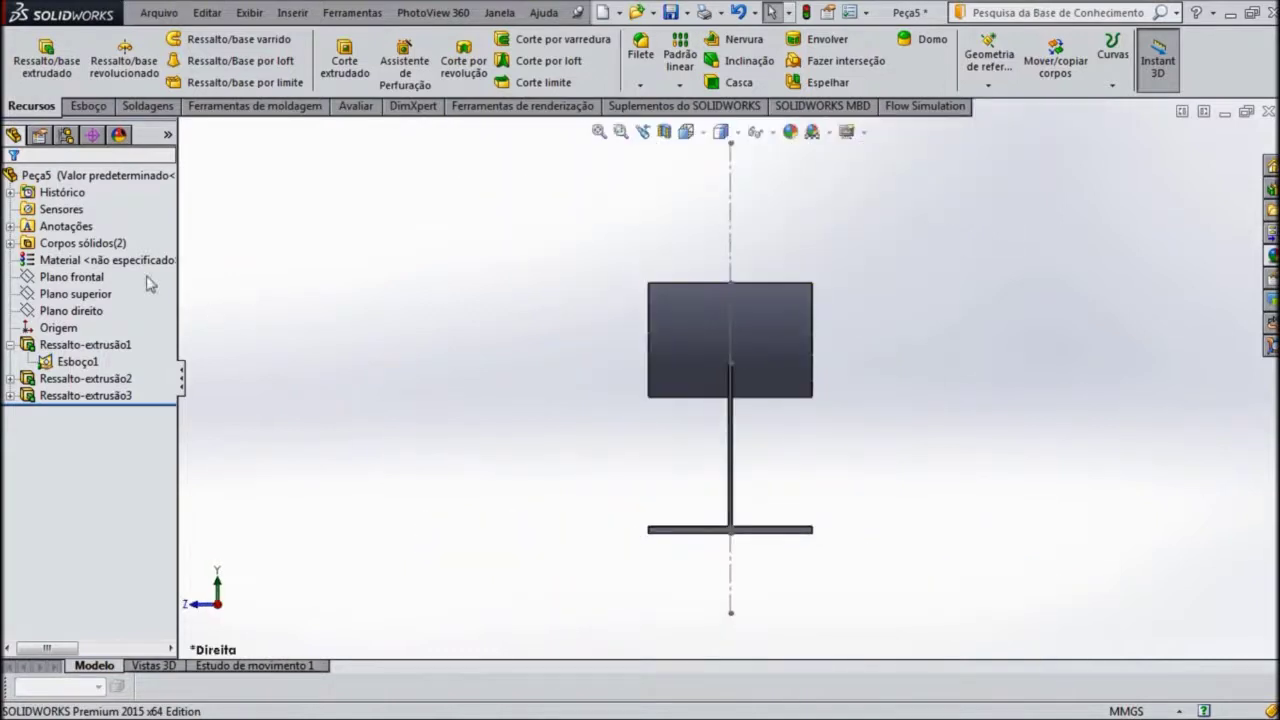
{"action": "left_click", "coordinate": [73, 279]}
{"action": "left_click", "coordinate": [72, 294]}
{"action": "left_click", "coordinate": [72, 311]}
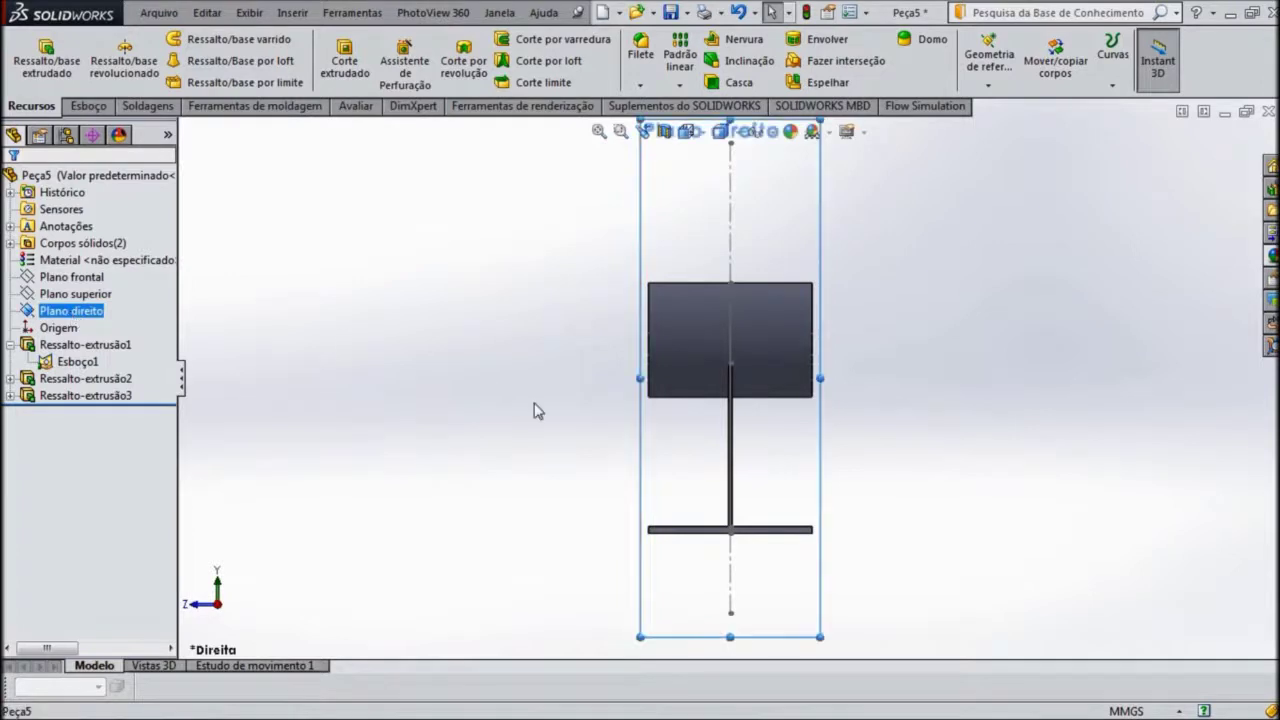
{"action": "scroll", "coordinate": [800, 465], "scroll_direction": "down", "scroll_amount": 3}
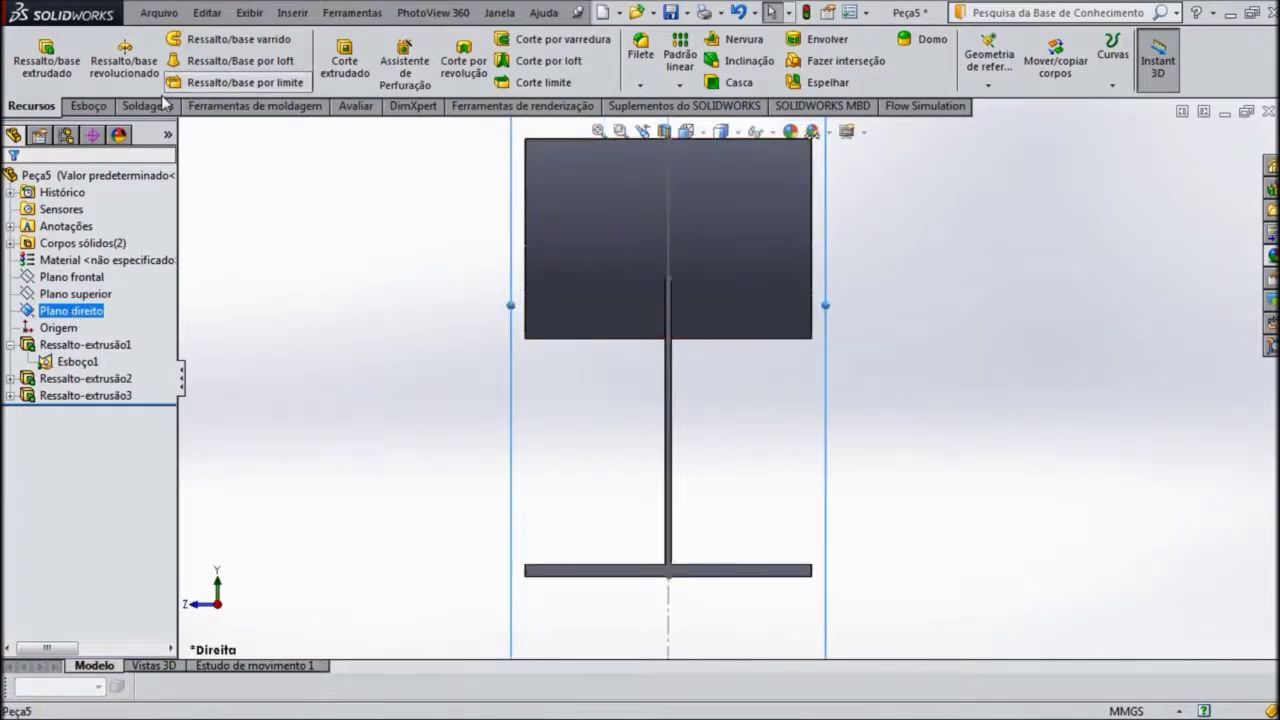
{"action": "left_click", "coordinate": [86, 106]}
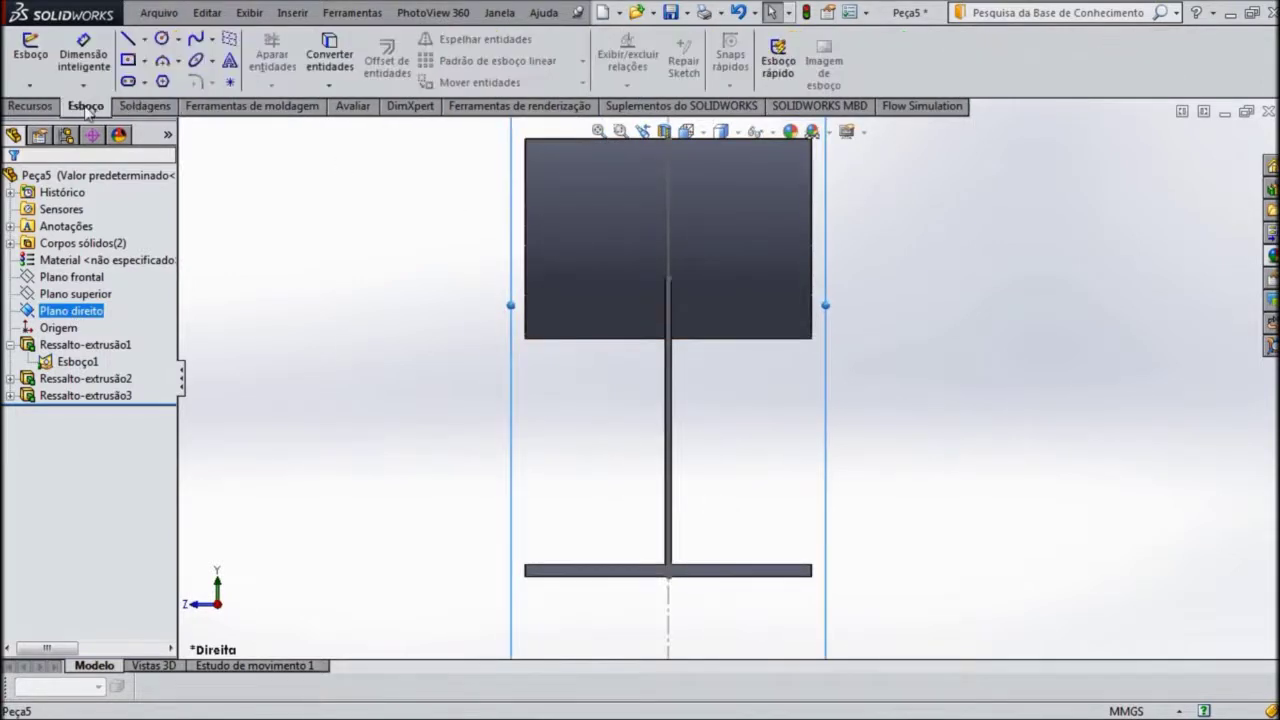
Step: Draw the first gusset line from the base plate's left corner up to the web
{"action": "left_click", "coordinate": [130, 42]}
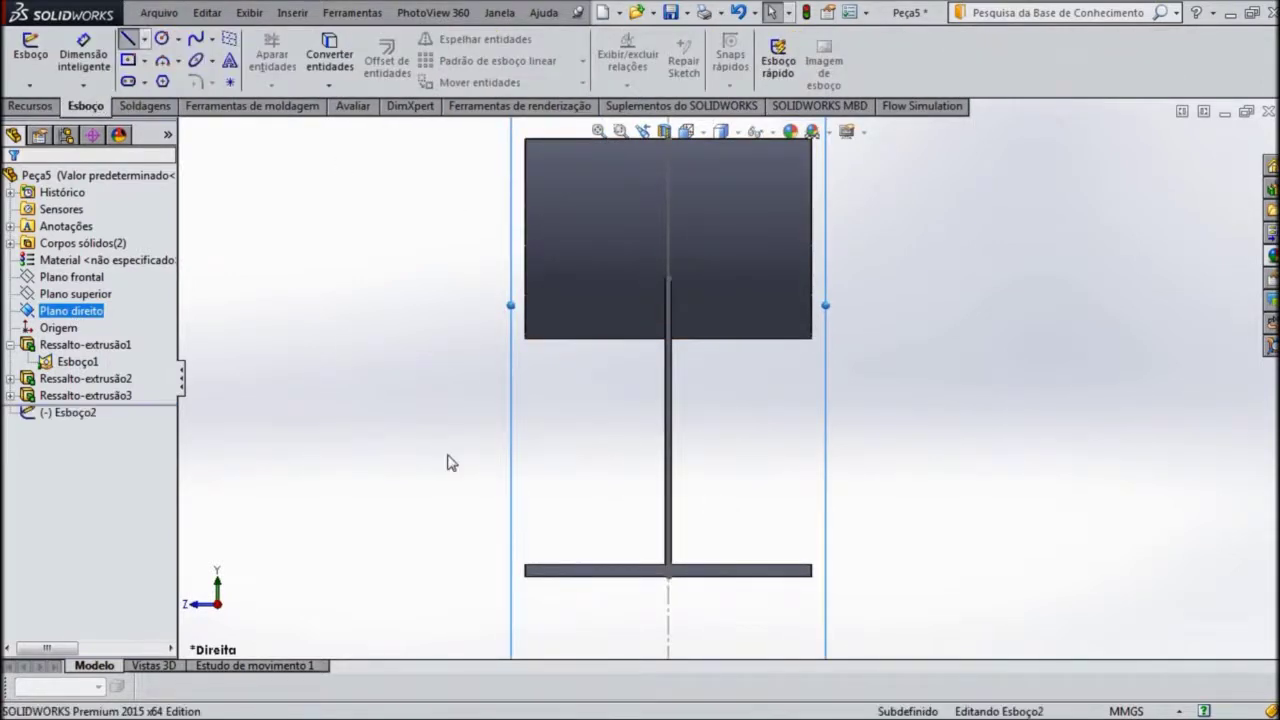
{"action": "left_click", "coordinate": [527, 566]}
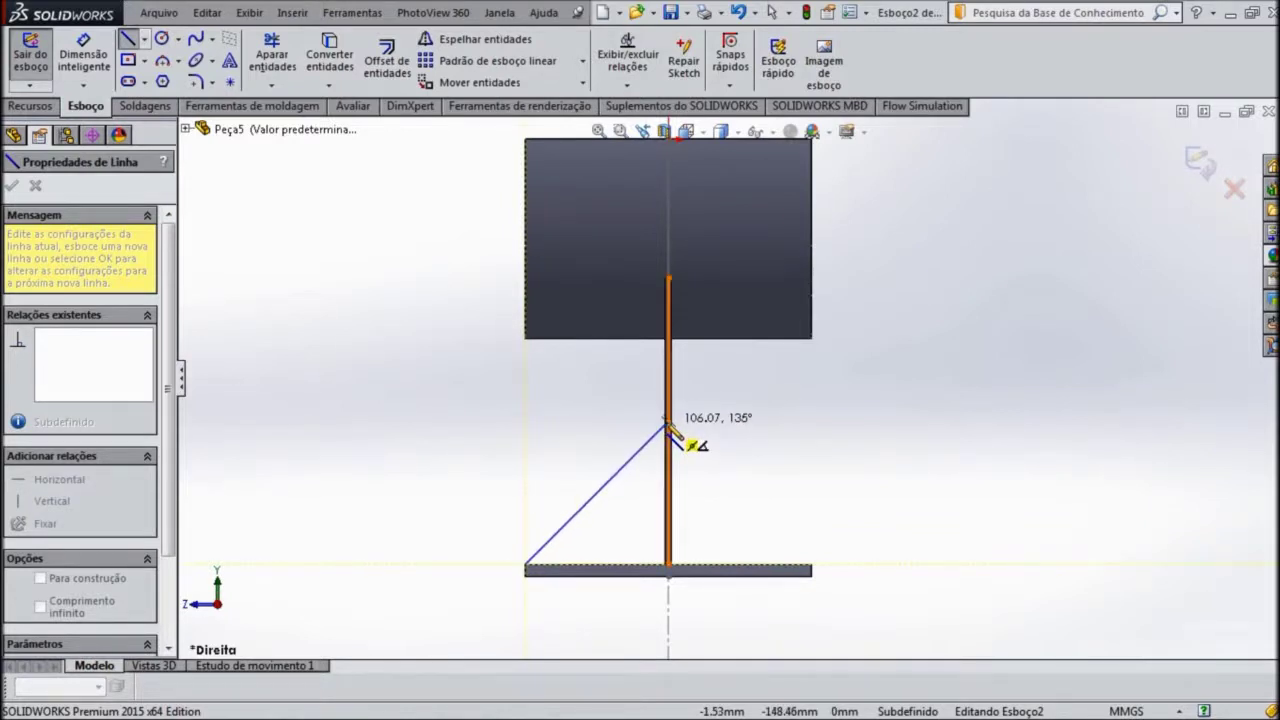
{"action": "scroll", "coordinate": [668, 425], "scroll_direction": "up", "scroll_amount": 1}
{"action": "scroll", "coordinate": [686, 423], "scroll_direction": "up", "scroll_amount": 2}
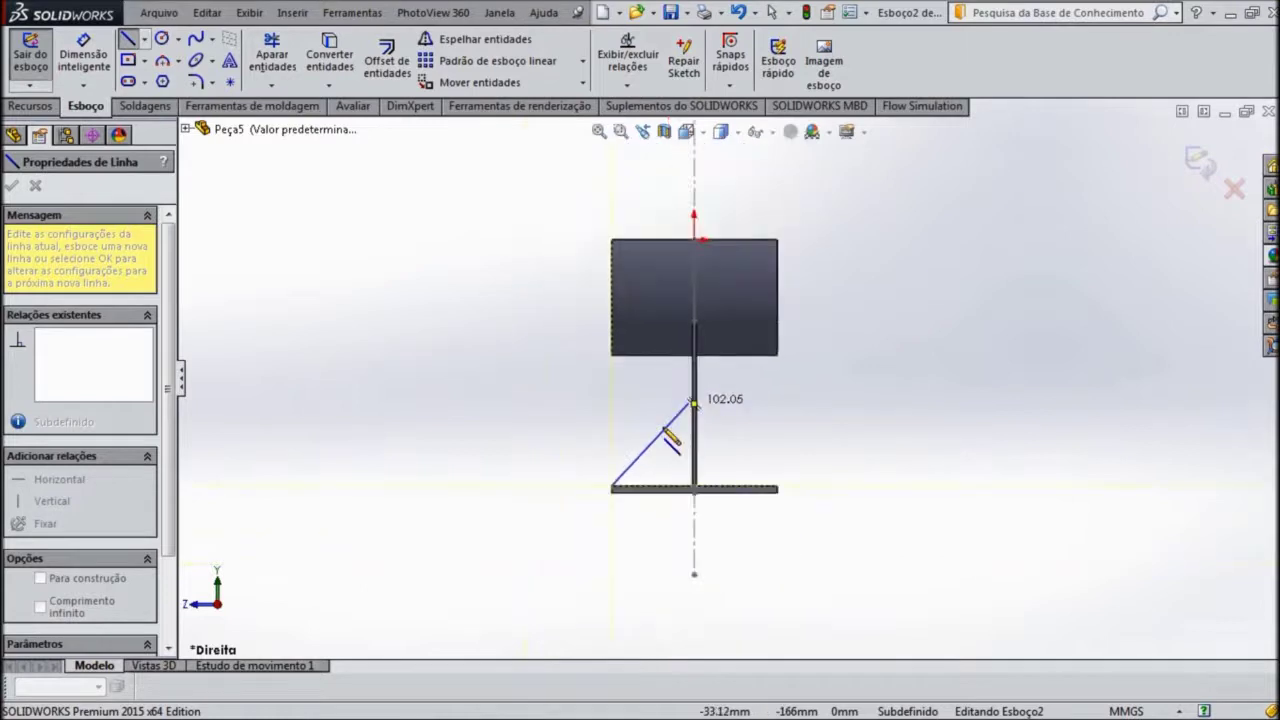
{"action": "scroll", "coordinate": [694, 414], "scroll_direction": "down", "scroll_amount": 3}
{"action": "scroll", "coordinate": [700, 406], "scroll_direction": "down", "scroll_amount": 2}
{"action": "scroll", "coordinate": [728, 393], "scroll_direction": "down", "scroll_amount": 2}
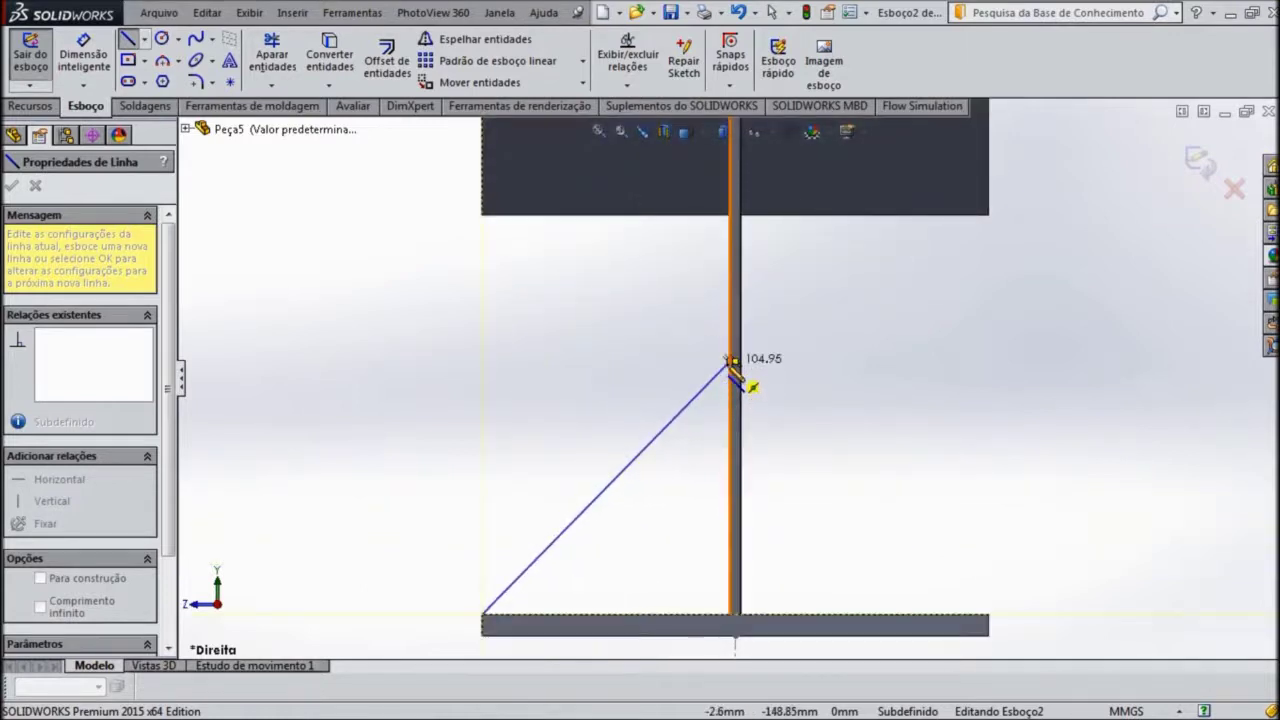
{"action": "left_click", "coordinate": [730, 362]}
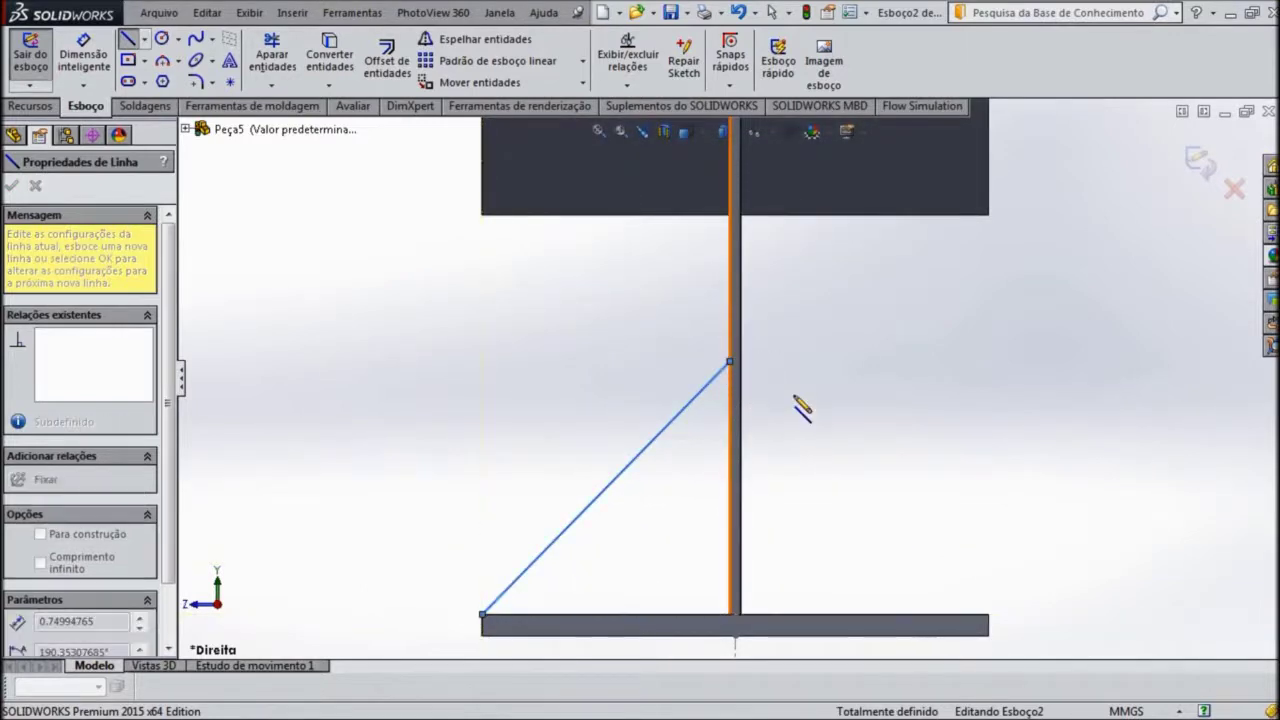
{"action": "key", "text": "Escape"}
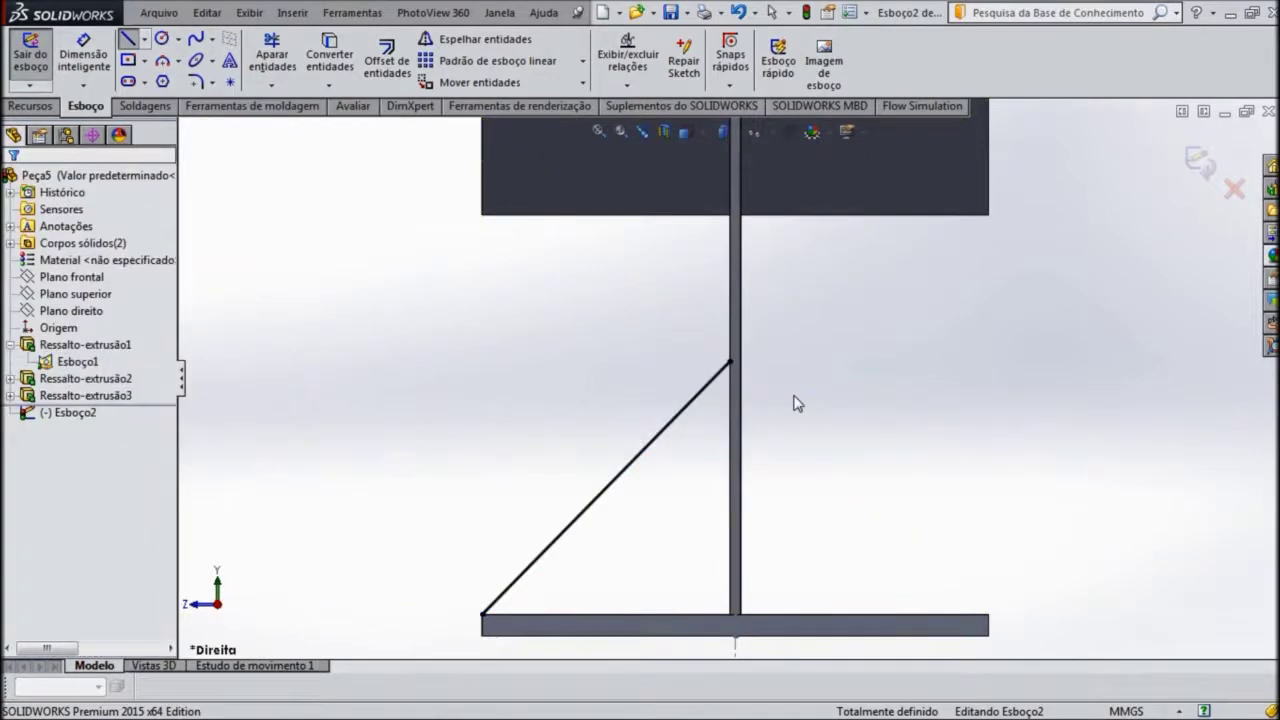
Step: Try dimensioning the diagonal endpoint's height above the base plate, then cancel it
{"action": "left_click", "coordinate": [85, 55]}
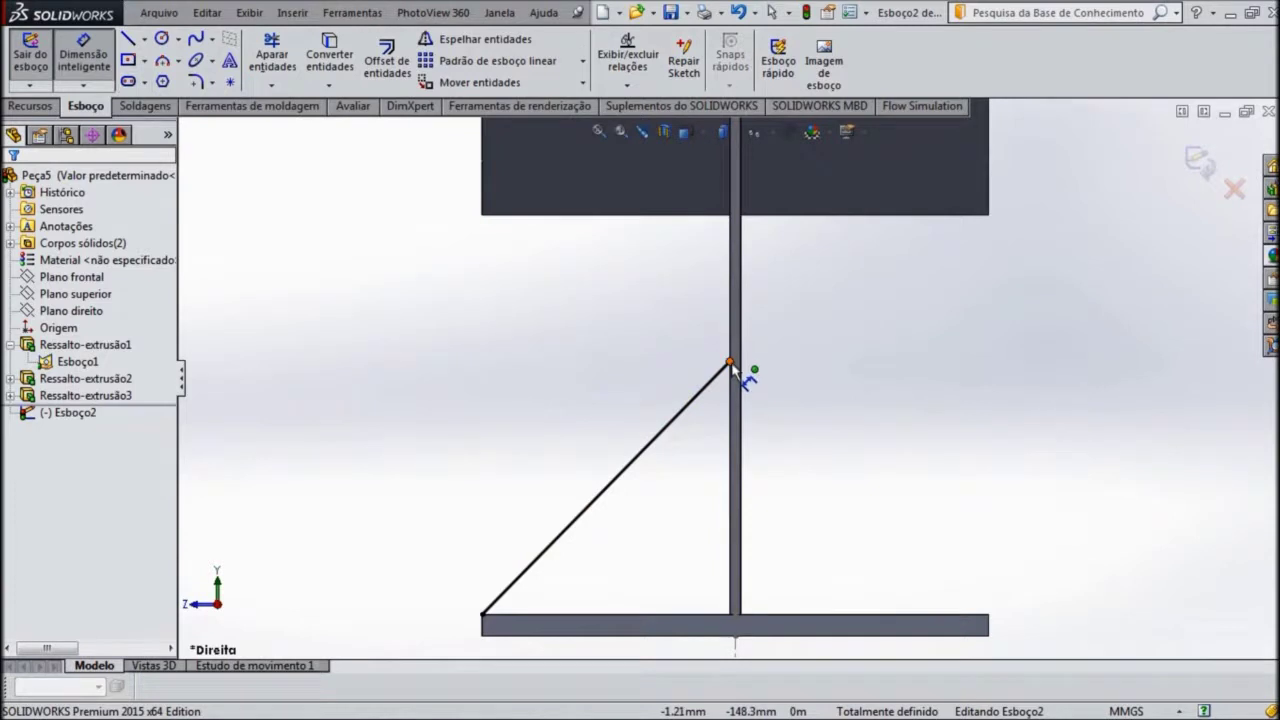
{"action": "left_click", "coordinate": [731, 619]}
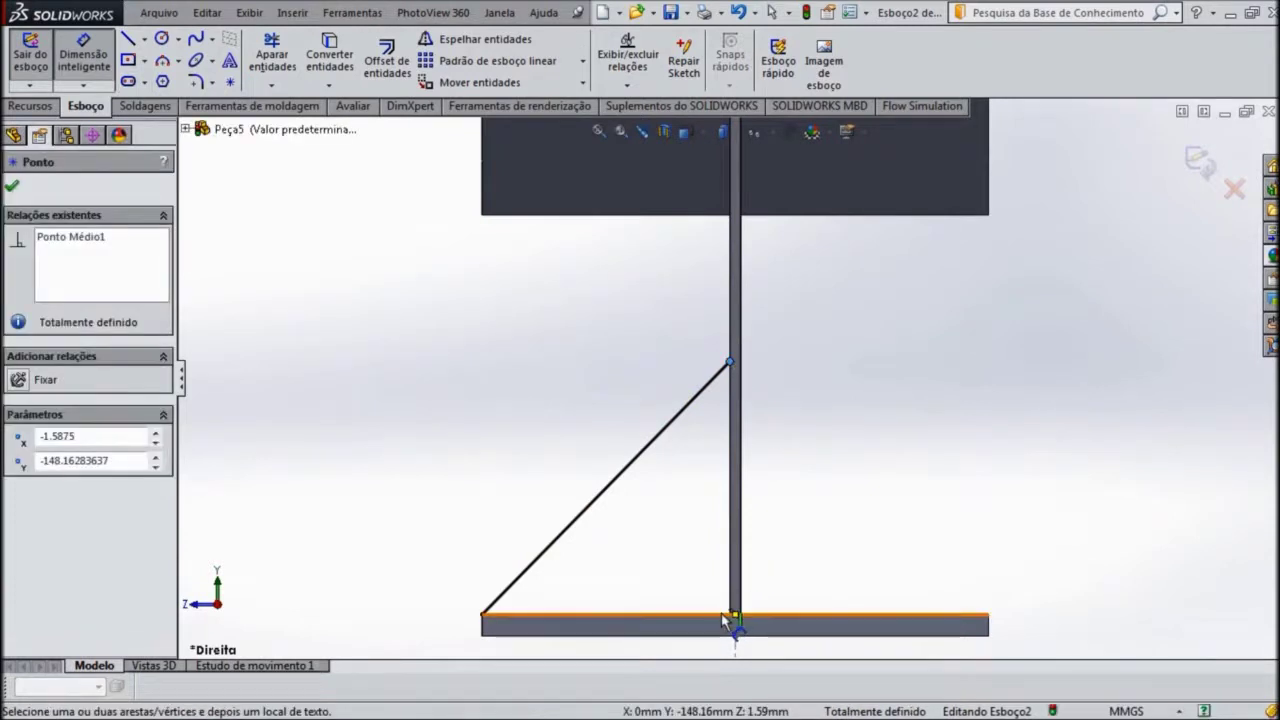
{"action": "left_click", "coordinate": [723, 621]}
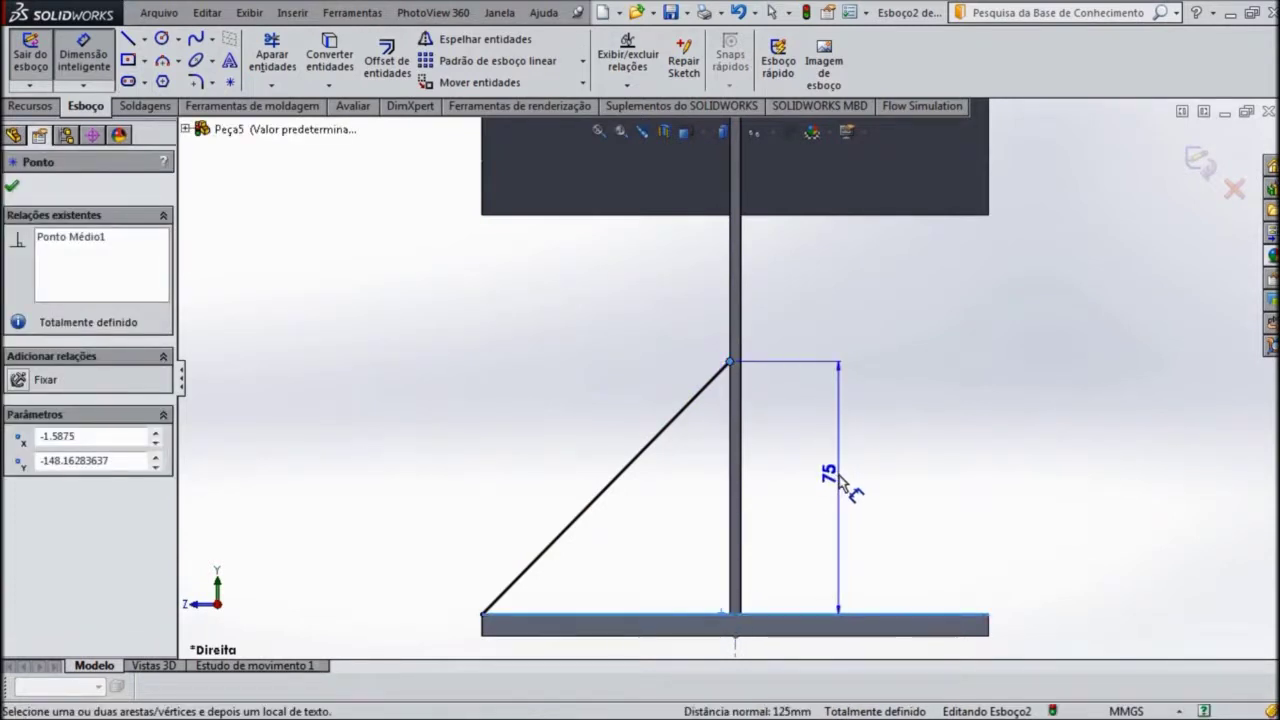
{"action": "key", "text": "Escape"}
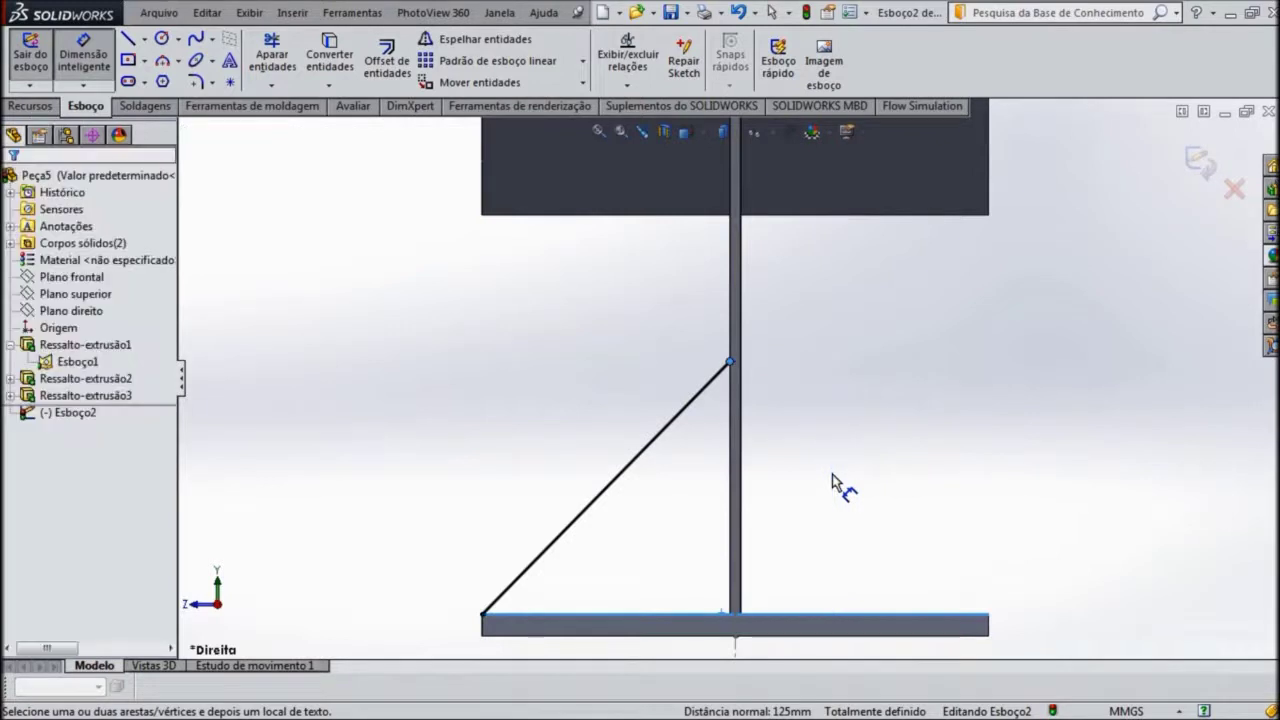
Step: Draw the second gusset line from that web point down to the base plate's right corner
{"action": "left_click", "coordinate": [128, 38]}
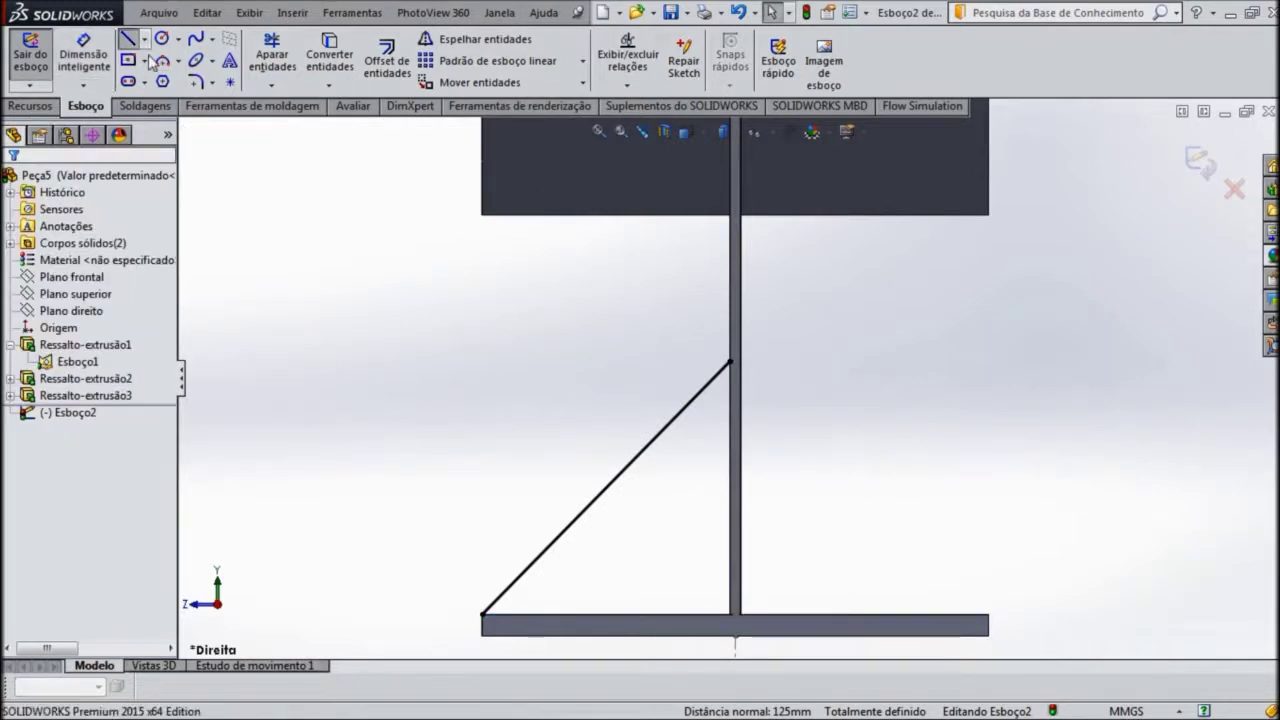
{"action": "left_click", "coordinate": [737, 362]}
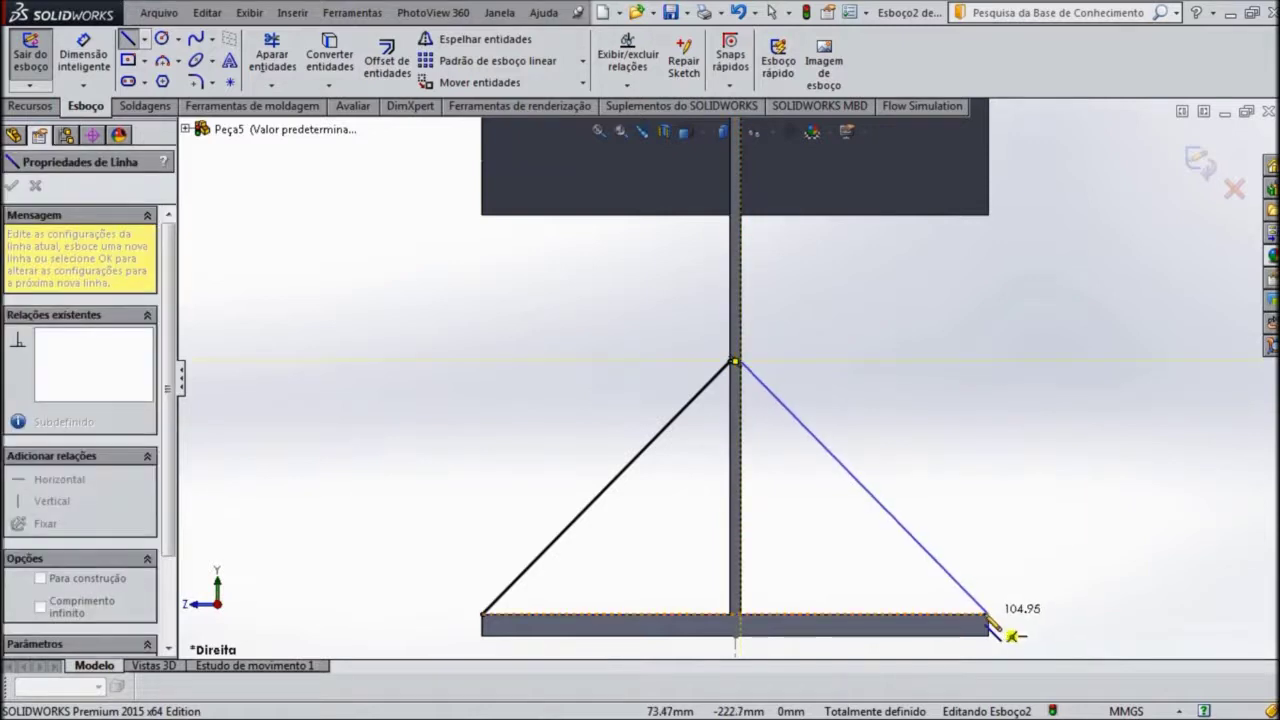
{"action": "left_click", "coordinate": [988, 615]}
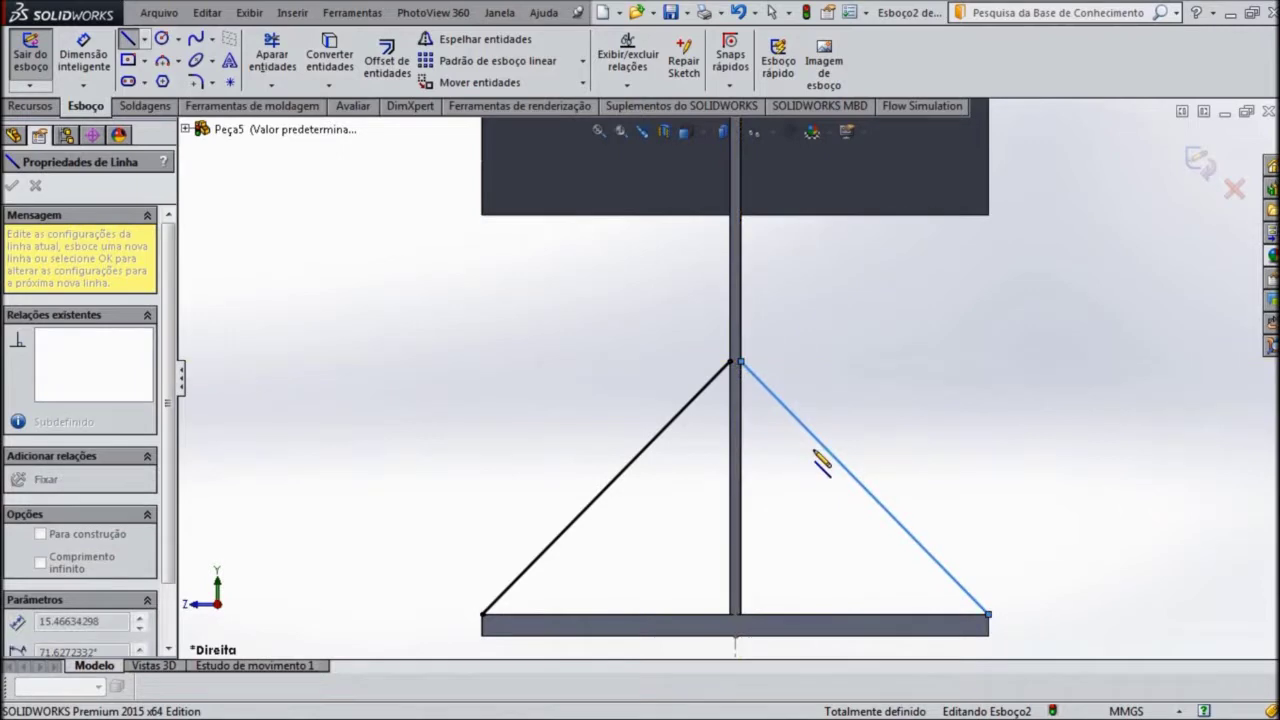
{"action": "key", "text": "Escape"}
{"action": "key", "text": "Escape"}
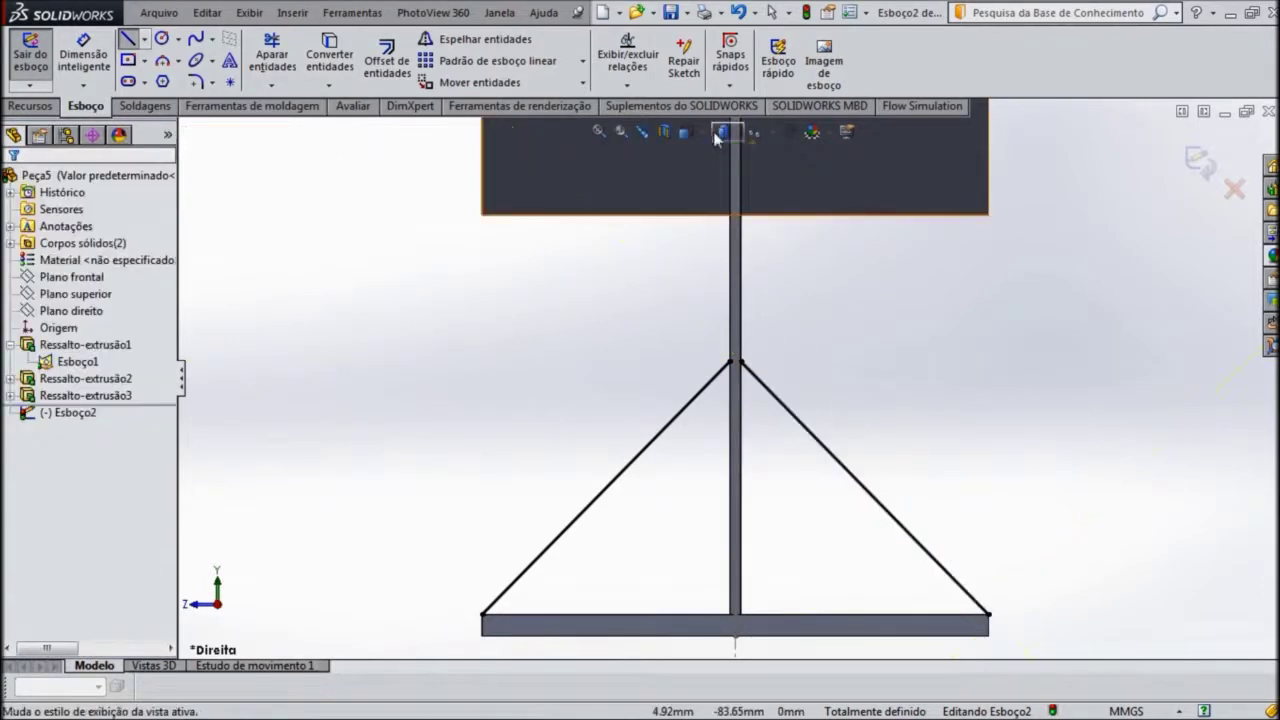
Step: From the isometric view, start a Nervura rib on the Esboço2 braces and inspect its preview
{"action": "left_click", "coordinate": [703, 140]}
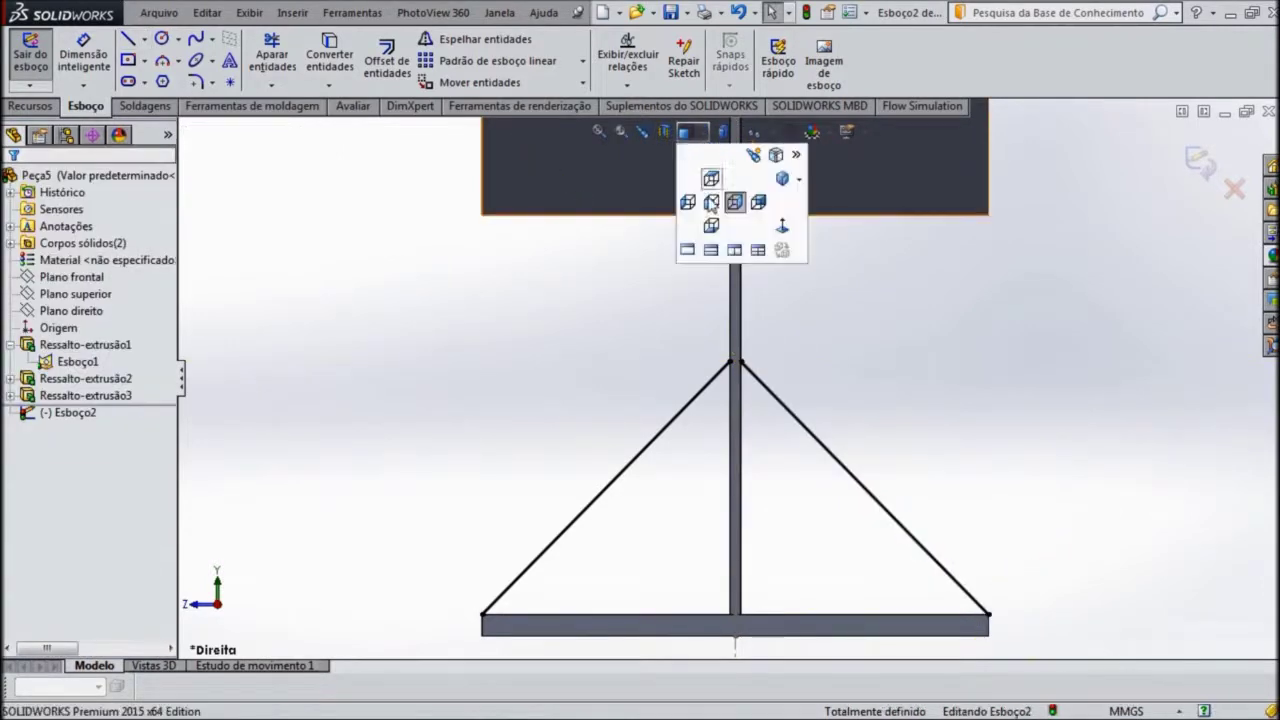
{"action": "left_click", "coordinate": [781, 180]}
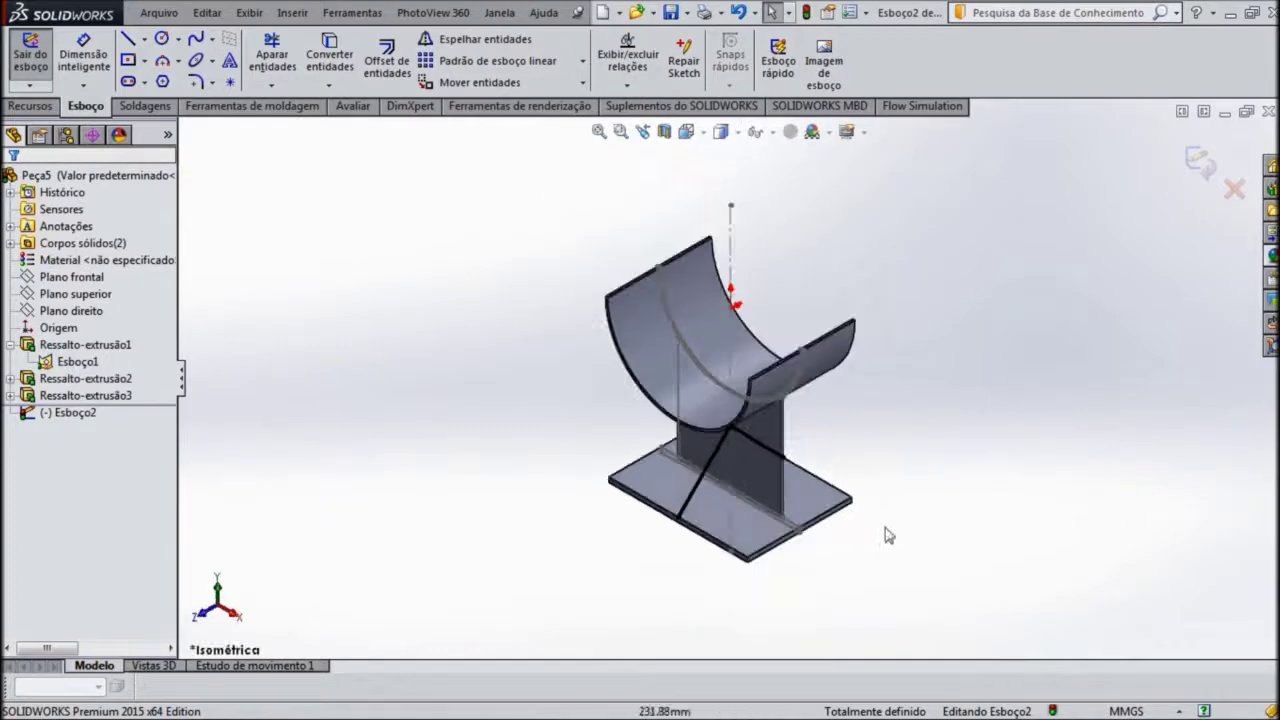
{"action": "scroll", "coordinate": [578, 280], "scroll_direction": "down", "scroll_amount": 3}
{"action": "mouse_move", "coordinate": [578, 280]}
{"action": "middle_mouse_down"}
{"action": "mouse_move", "coordinate": [529, 371]}
{"action": "mouse_move", "coordinate": [507, 261]}
{"action": "mouse_move", "coordinate": [471, 271]}
{"action": "mouse_move", "coordinate": [511, 277]}
{"action": "mouse_move", "coordinate": [506, 287]}
{"action": "middle_mouse_up"}
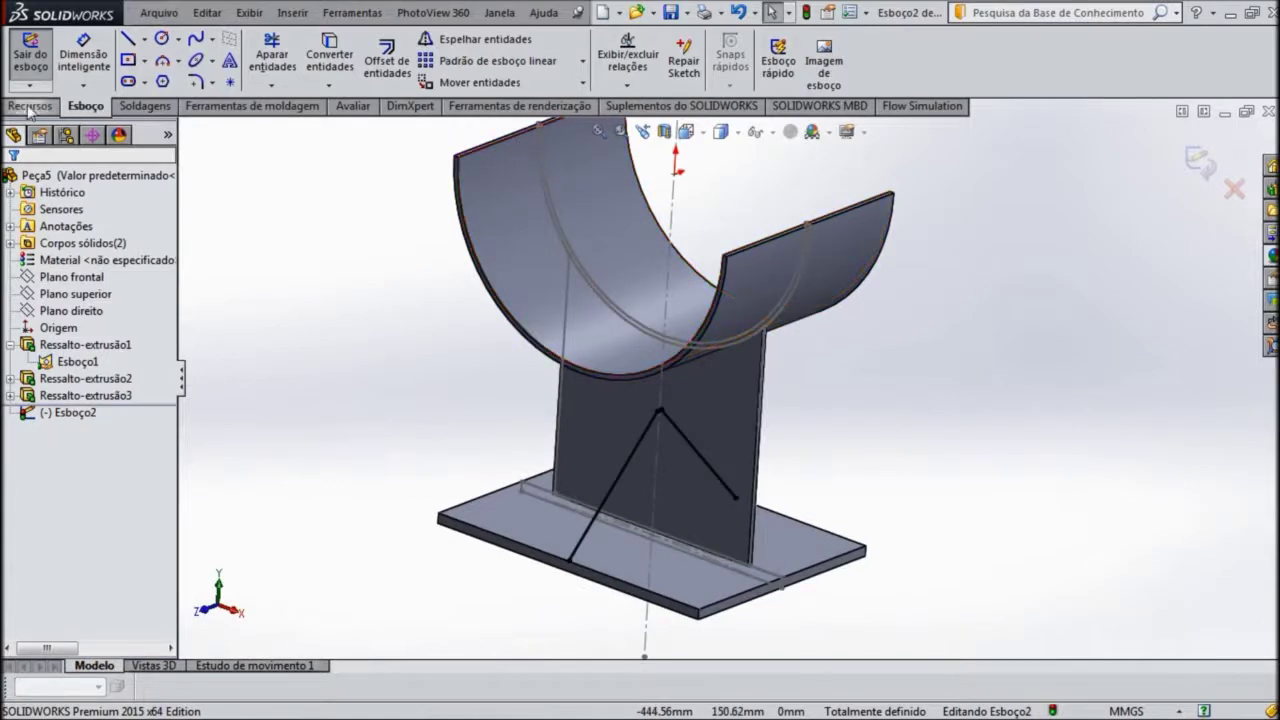
{"action": "left_click", "coordinate": [29, 106]}
{"action": "left_click", "coordinate": [738, 40]}
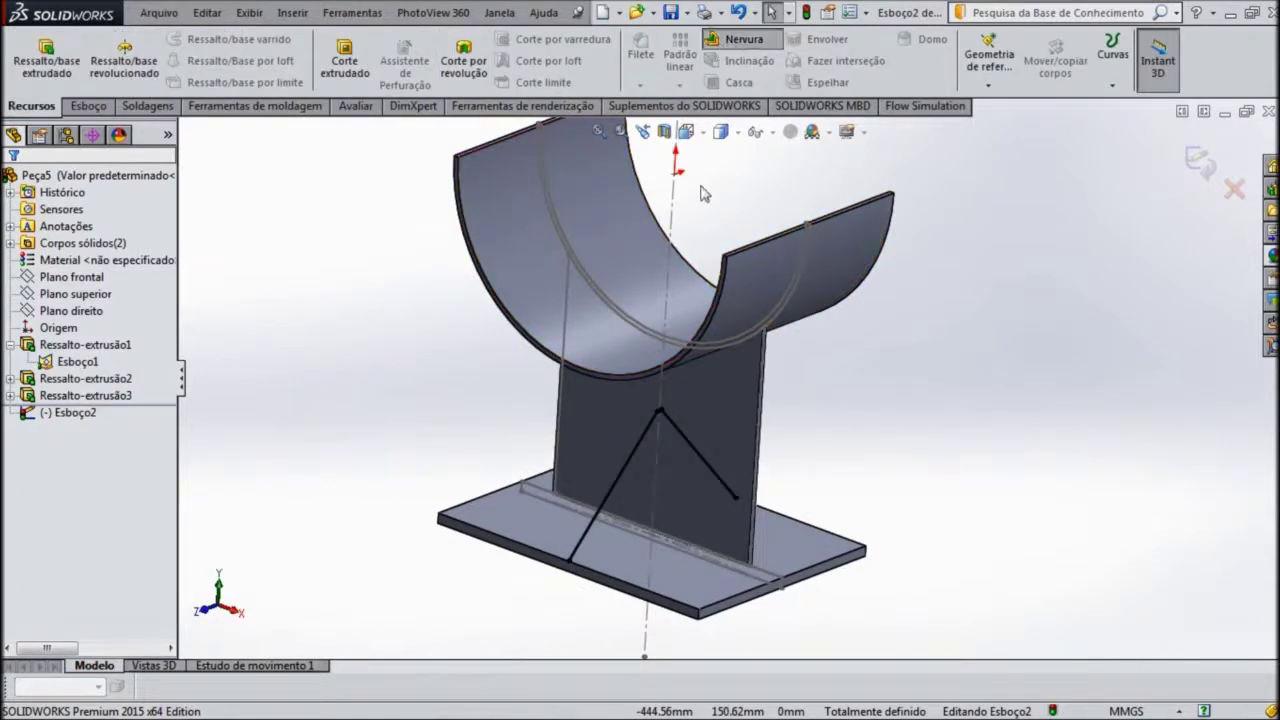
{"action": "mouse_move", "coordinate": [447, 542]}
{"action": "middle_mouse_down"}
{"action": "mouse_move", "coordinate": [371, 517]}
{"action": "mouse_move", "coordinate": [342, 625]}
{"action": "mouse_move", "coordinate": [303, 609]}
{"action": "mouse_move", "coordinate": [457, 563]}
{"action": "mouse_move", "coordinate": [434, 449]}
{"action": "mouse_move", "coordinate": [534, 449]}
{"action": "mouse_move", "coordinate": [483, 560]}
{"action": "mouse_move", "coordinate": [430, 520]}
{"action": "middle_mouse_up"}
Step: Flip the rib direction and set 7.5 mm thickness, then cancel the rib after it fails
{"action": "left_click", "coordinate": [55, 338]}
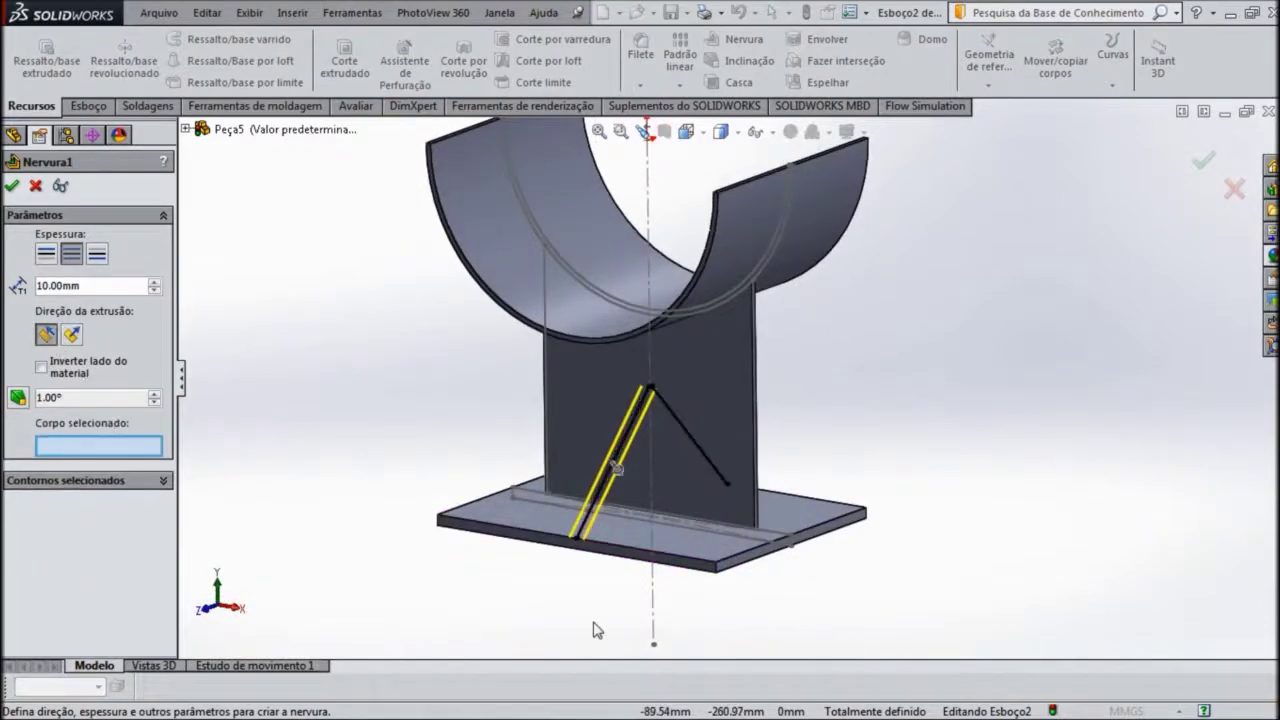
{"action": "mouse_move", "coordinate": [572, 604]}
{"action": "middle_mouse_down"}
{"action": "mouse_move", "coordinate": [486, 503]}
{"action": "mouse_move", "coordinate": [571, 631]}
{"action": "middle_mouse_up"}
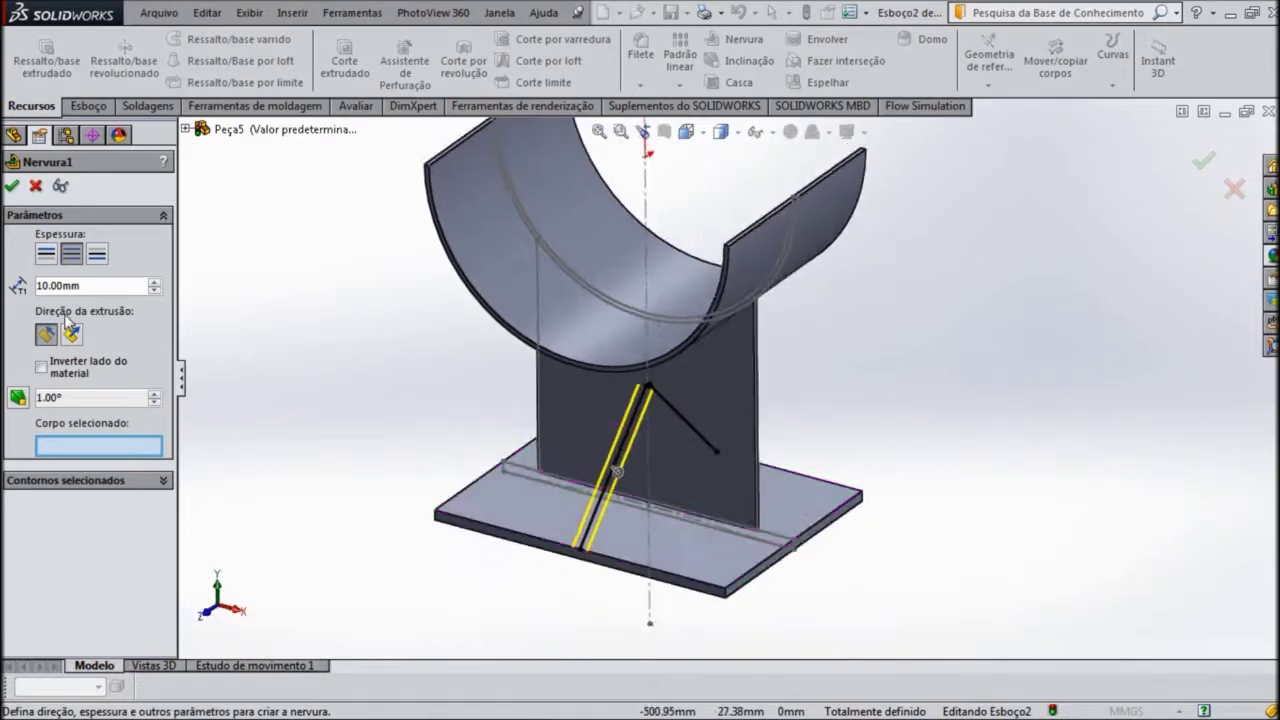
{"action": "double_click", "coordinate": [96, 285]}
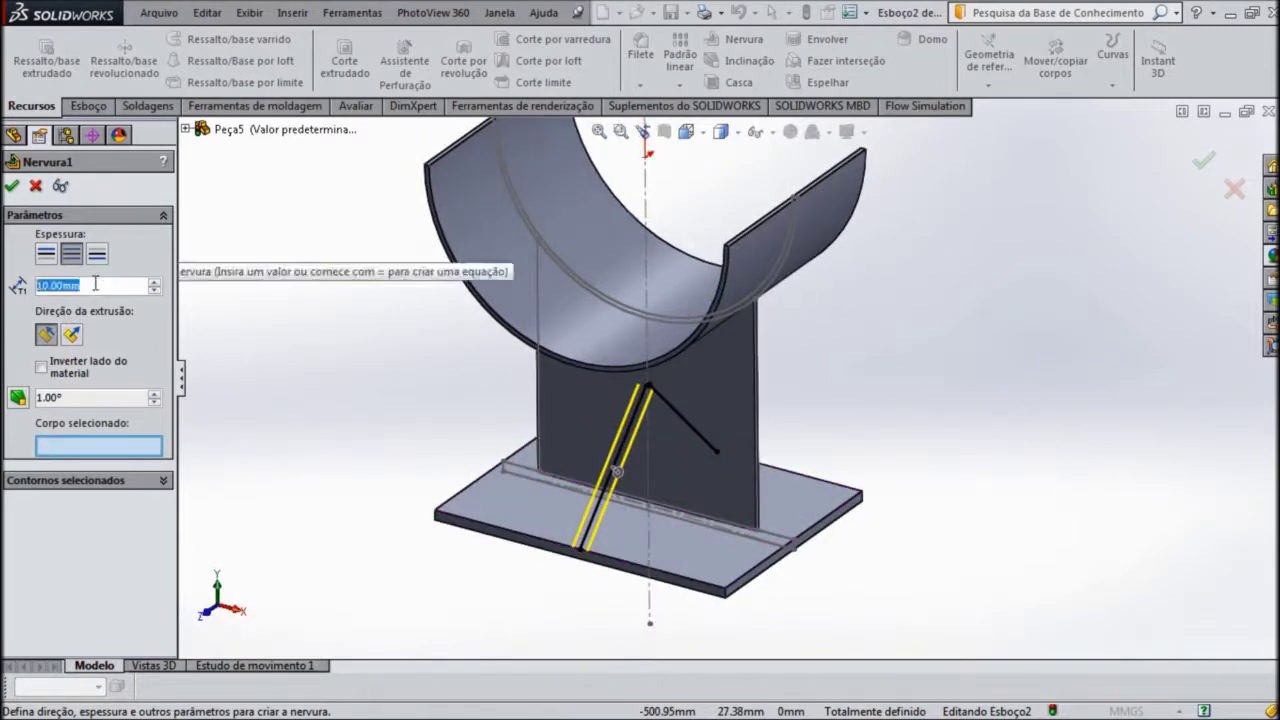
{"action": "type", "text": "7.5"}
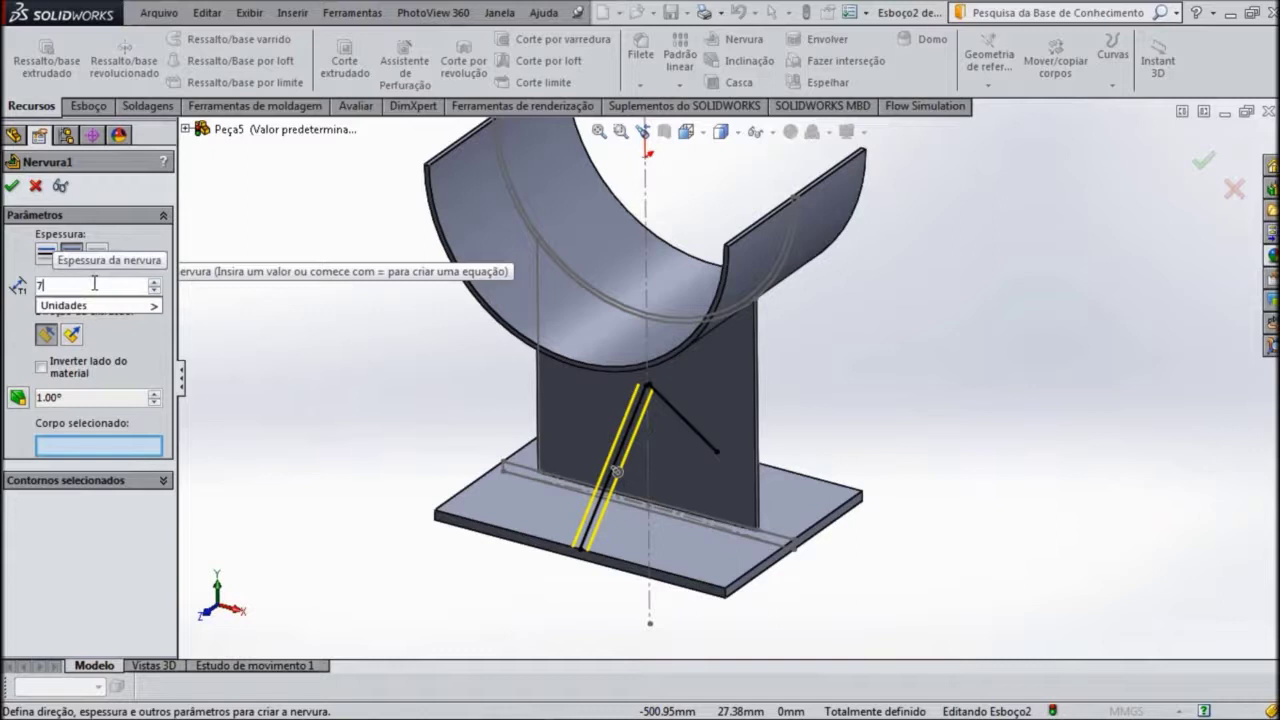
{"action": "key", "text": "Return"}
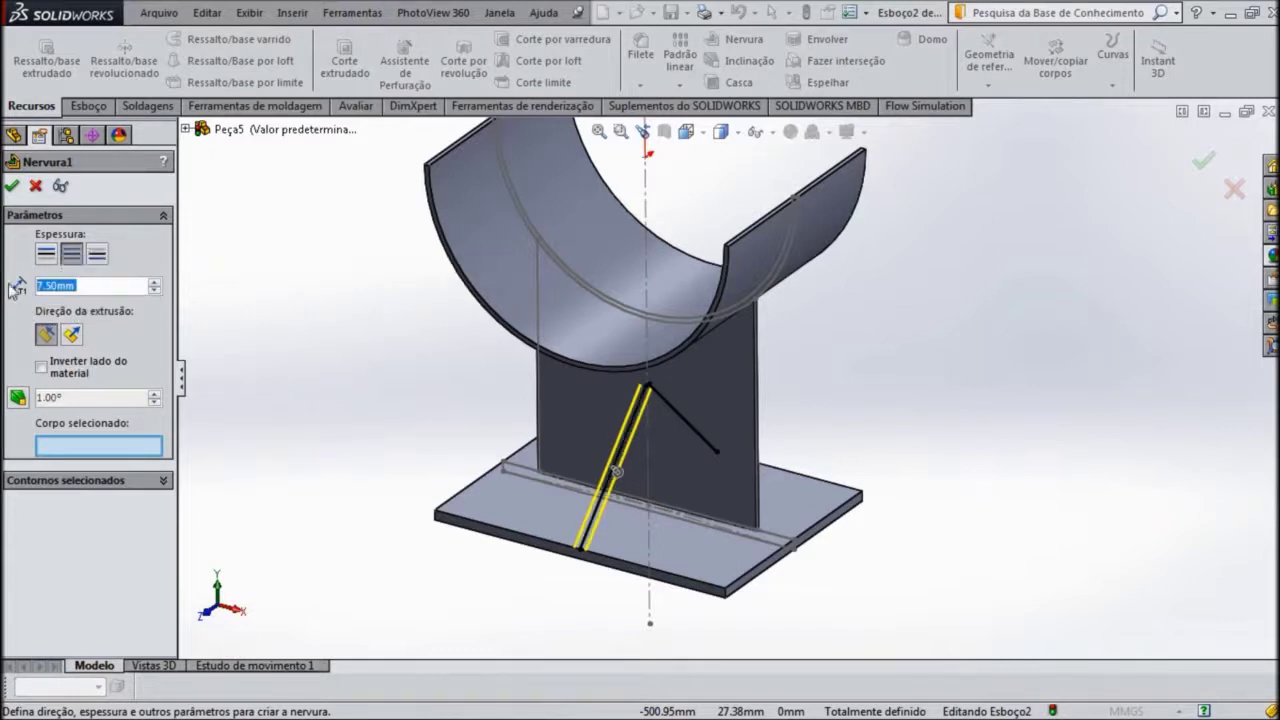
{"action": "left_click", "coordinate": [12, 188]}
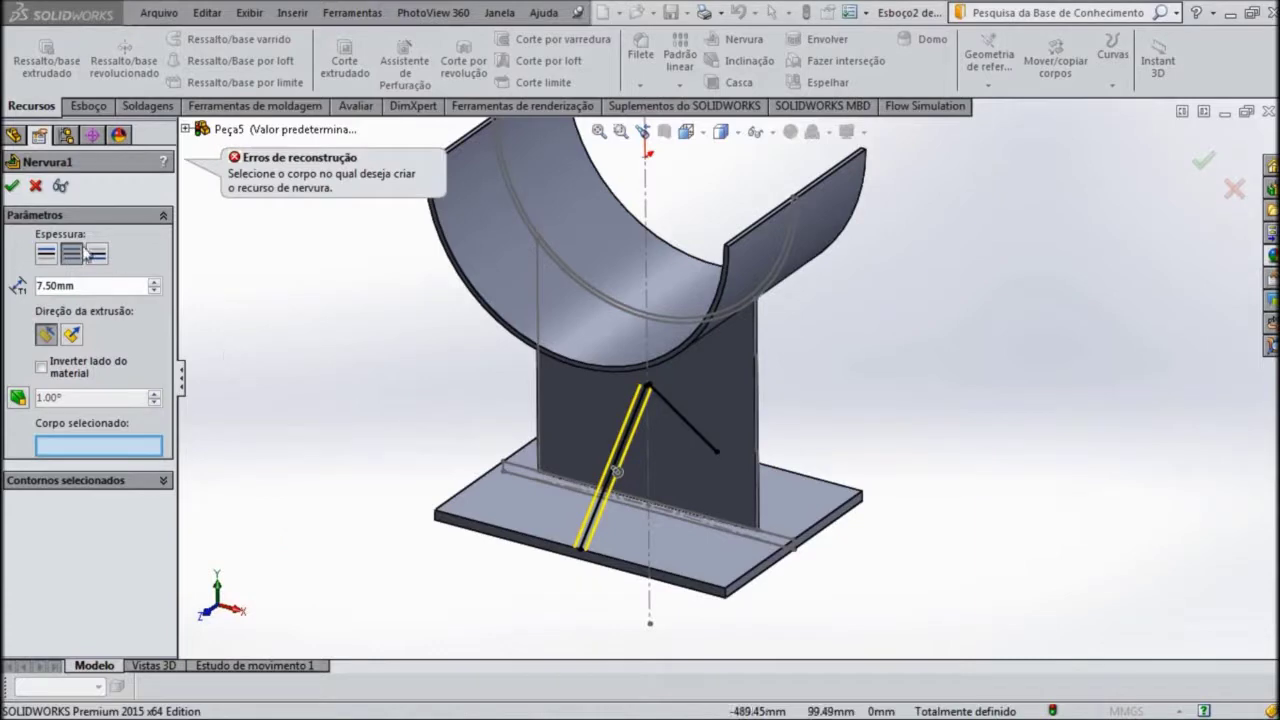
{"action": "left_click", "coordinate": [40, 188]}
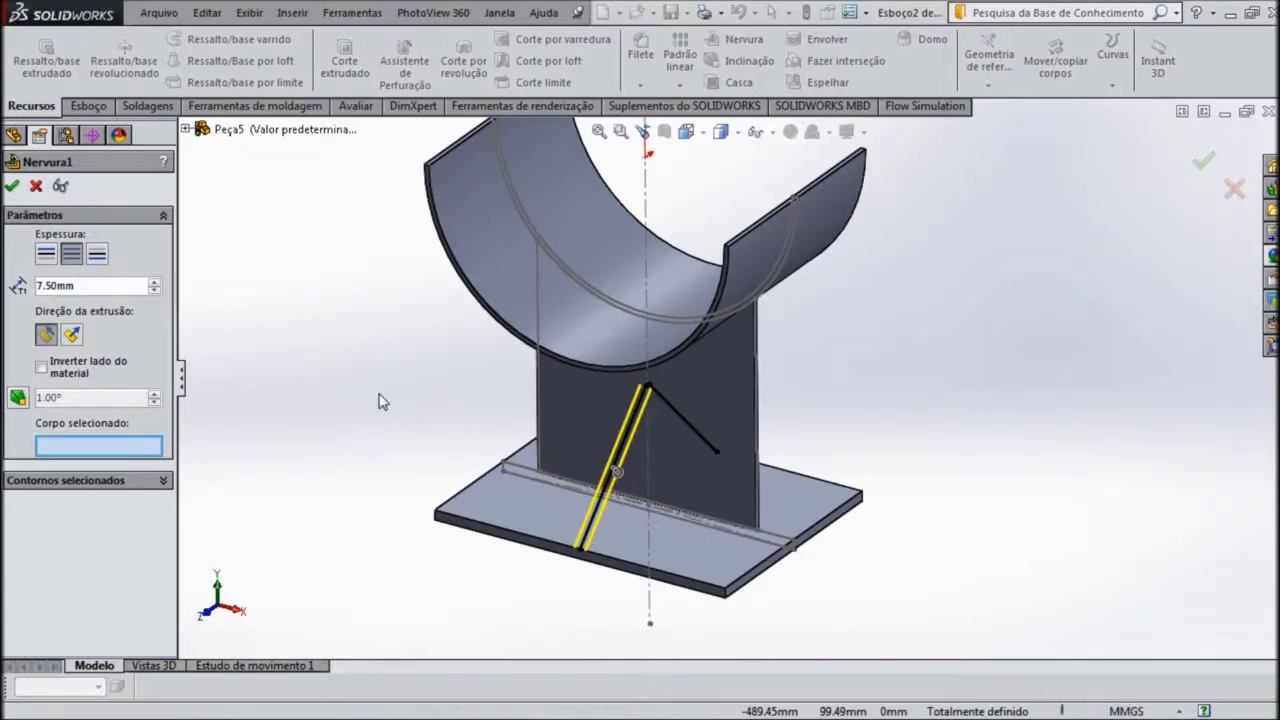
Step: Check the short diagonal line's options, leave it unchanged, and exit the Esboço2 sketch
{"action": "left_click", "coordinate": [692, 428]}
{"action": "right_click", "coordinate": [692, 429]}
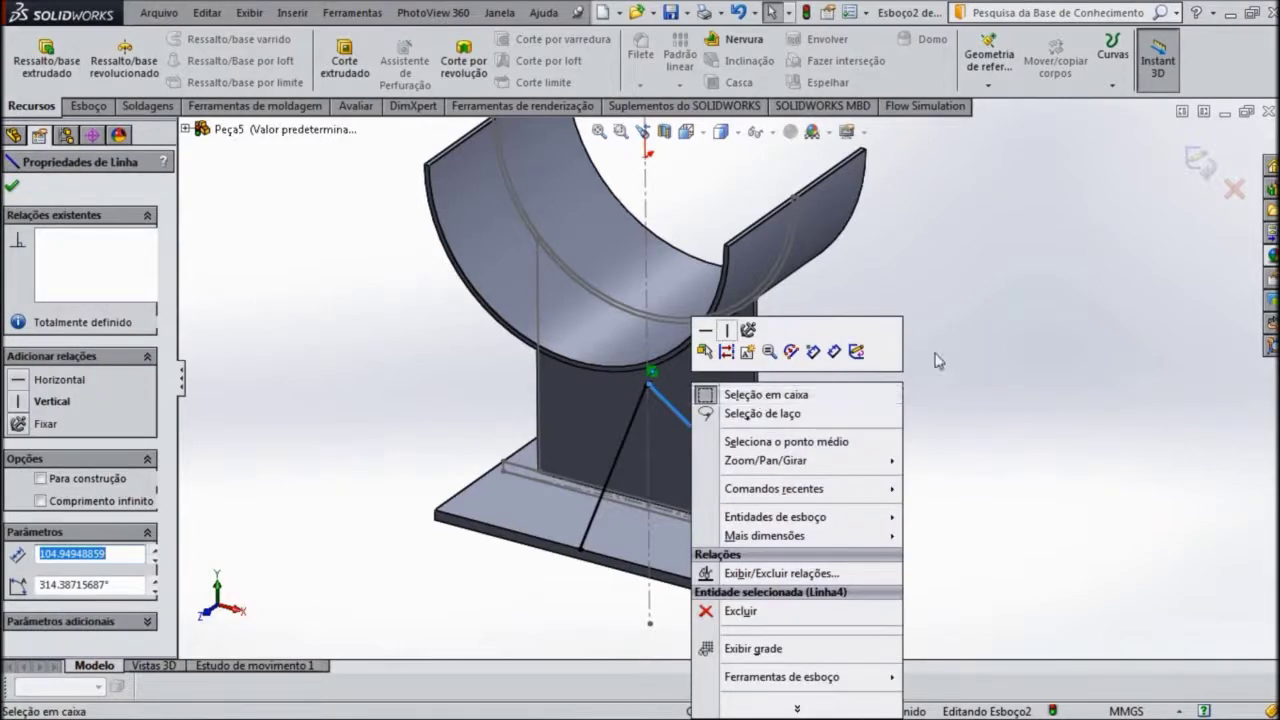
{"action": "left_click", "coordinate": [807, 418]}
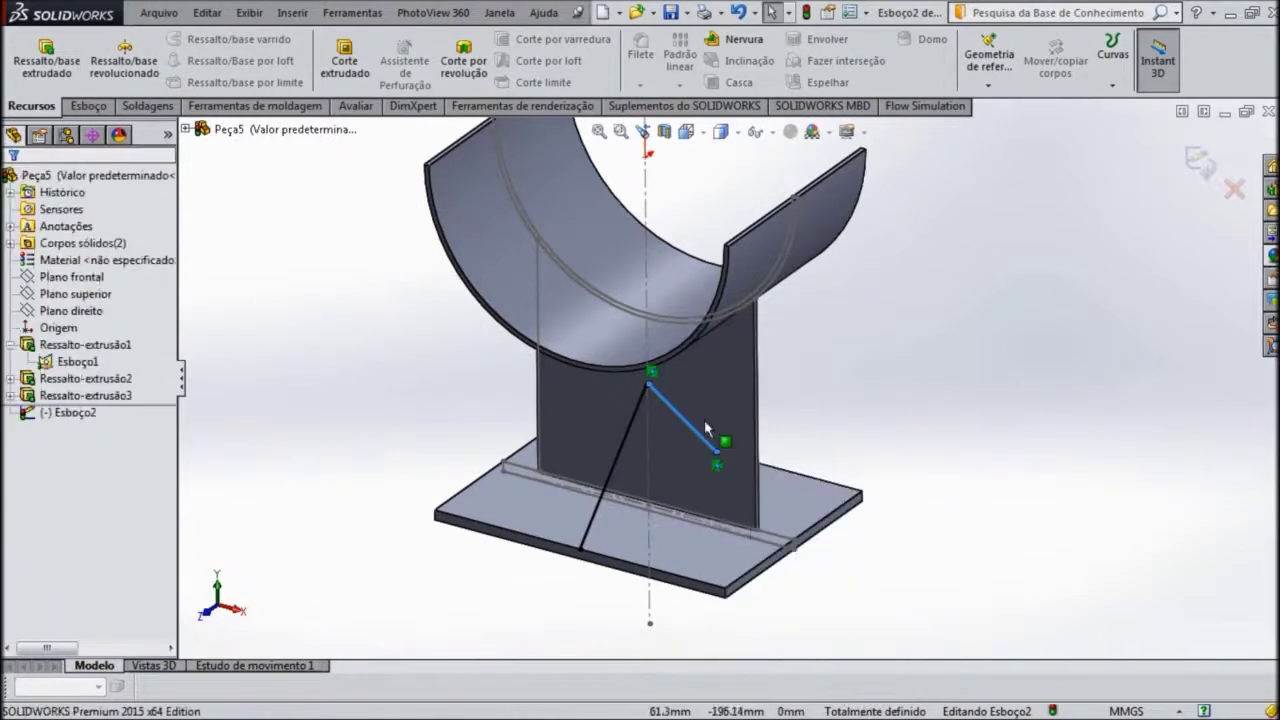
{"action": "left_click", "coordinate": [1200, 163]}
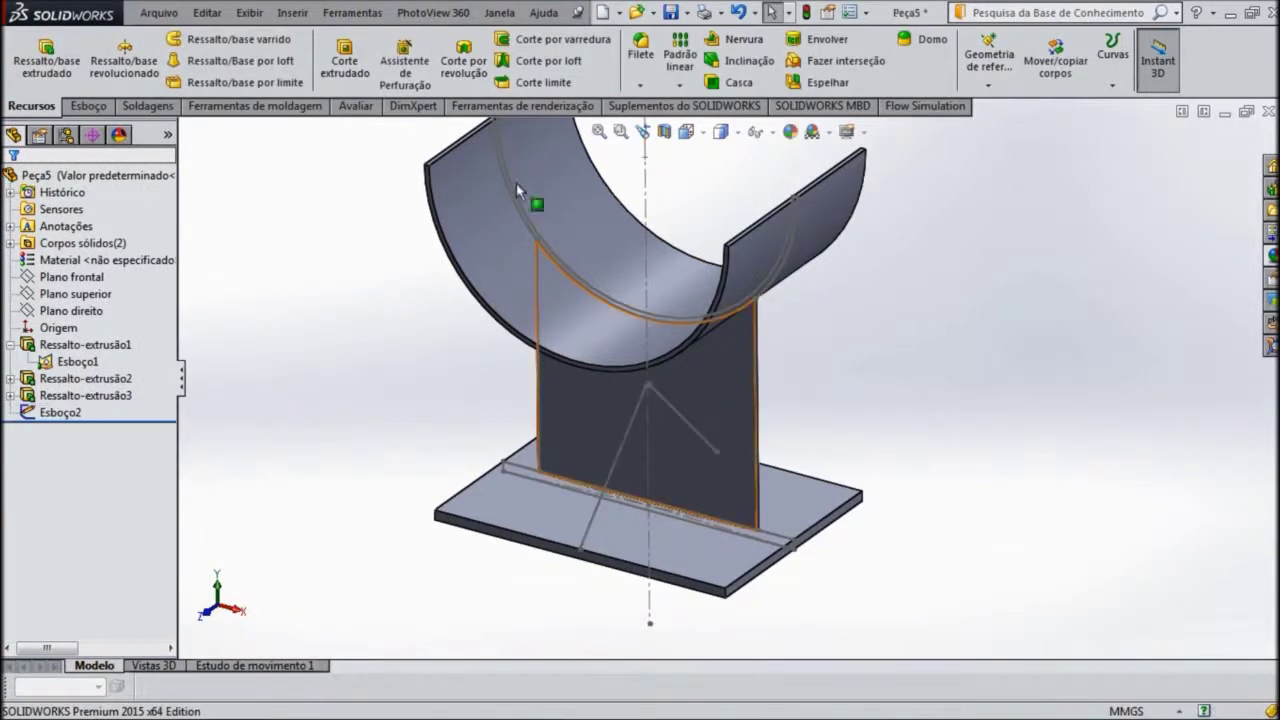
Step: Retry a rib from Esboço2 with the first direction option, then cancel after it fails
{"action": "left_click", "coordinate": [735, 40]}
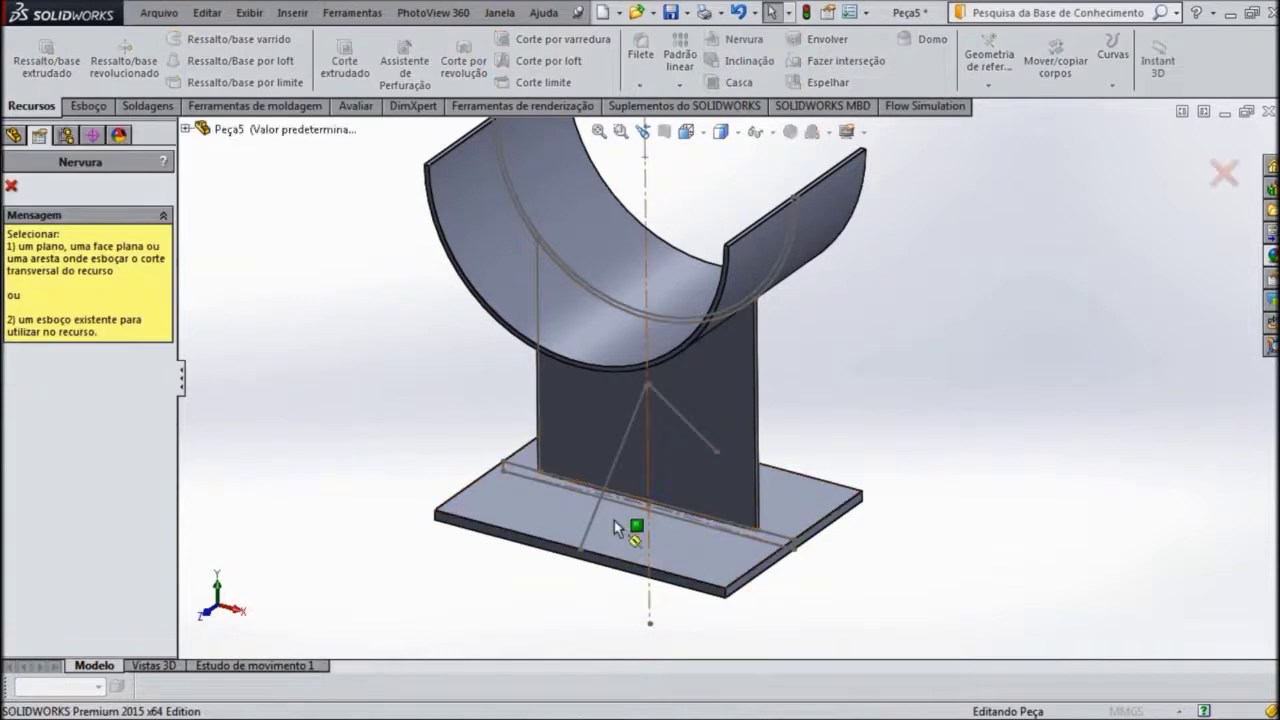
{"action": "left_click", "coordinate": [606, 488]}
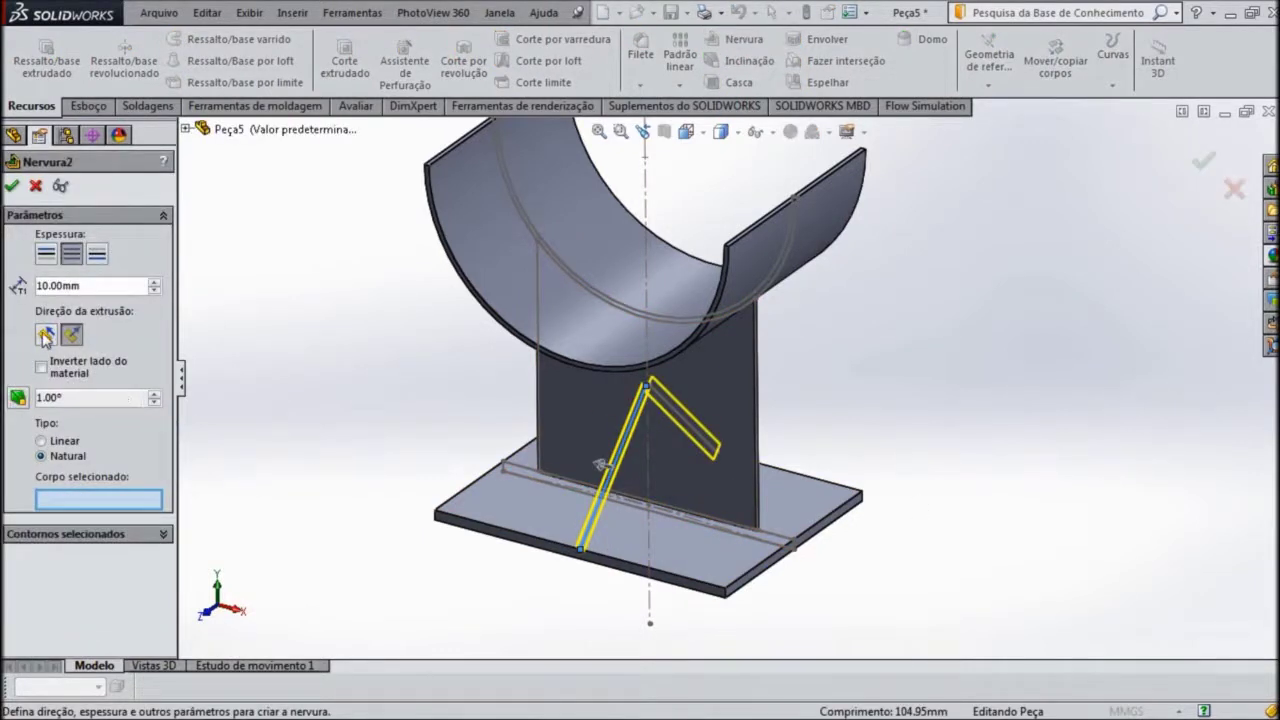
{"action": "left_click", "coordinate": [44, 335]}
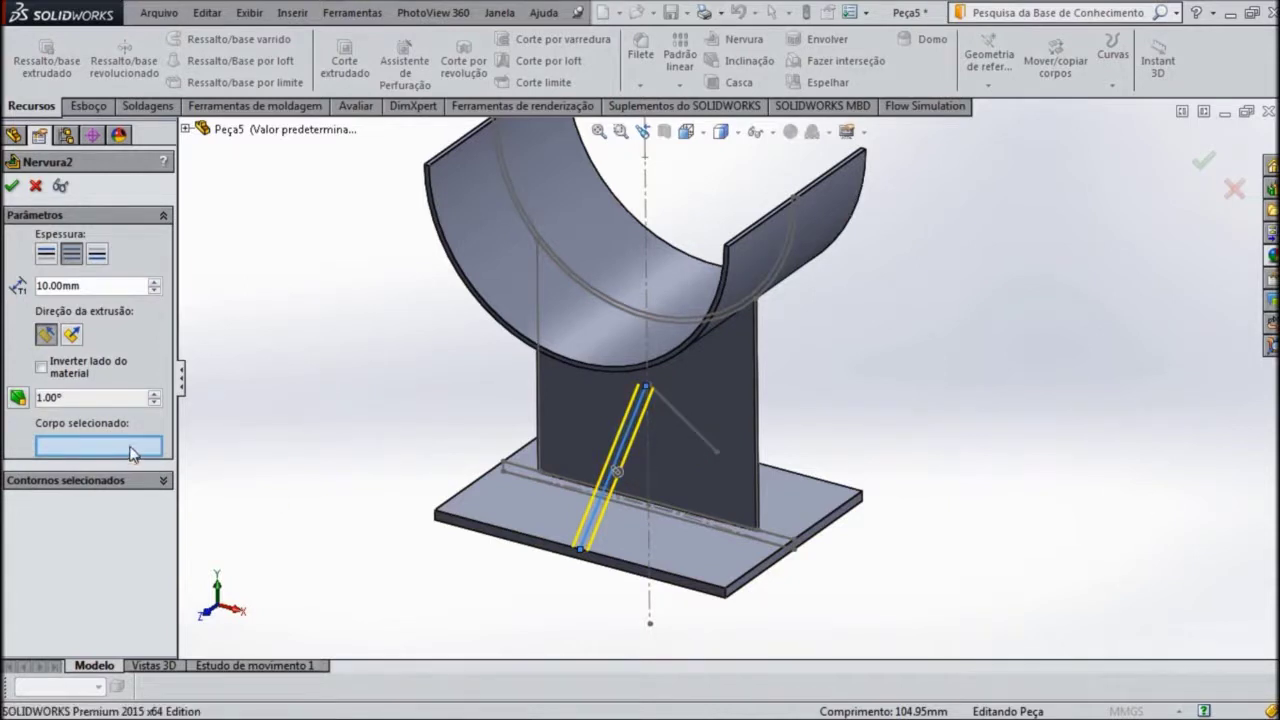
{"action": "left_click", "coordinate": [12, 187]}
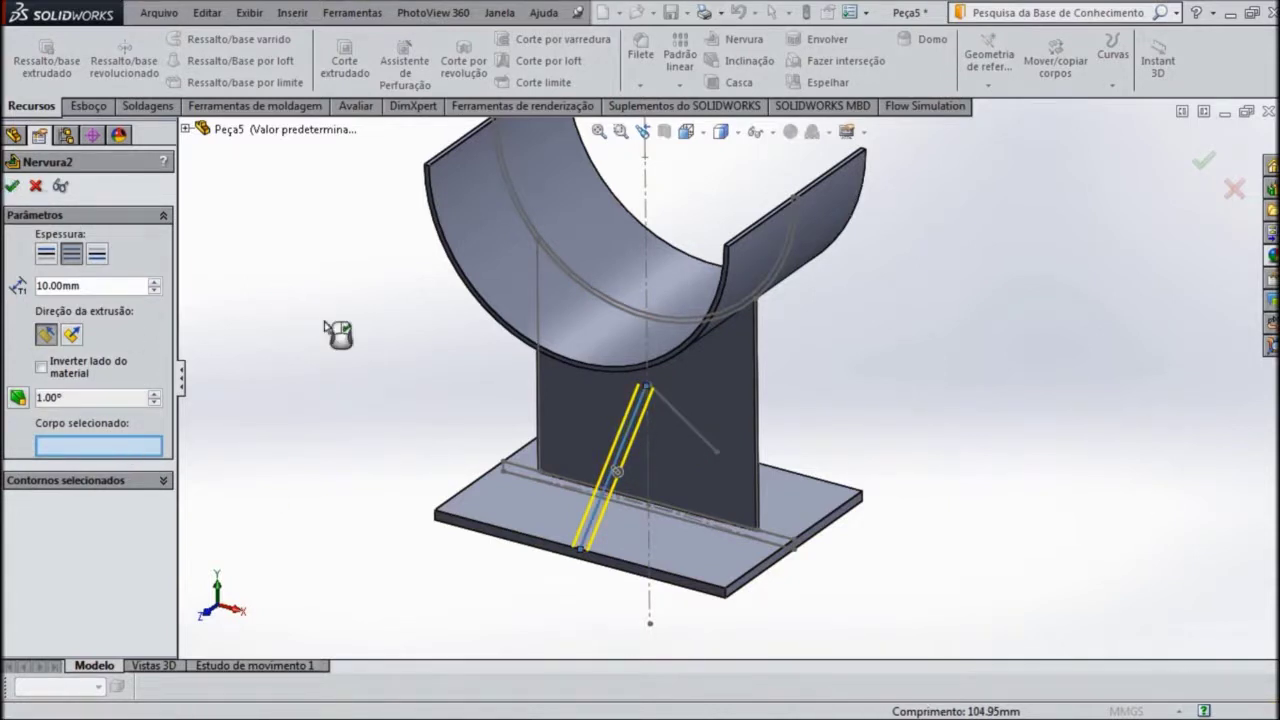
{"action": "left_click", "coordinate": [36, 186]}
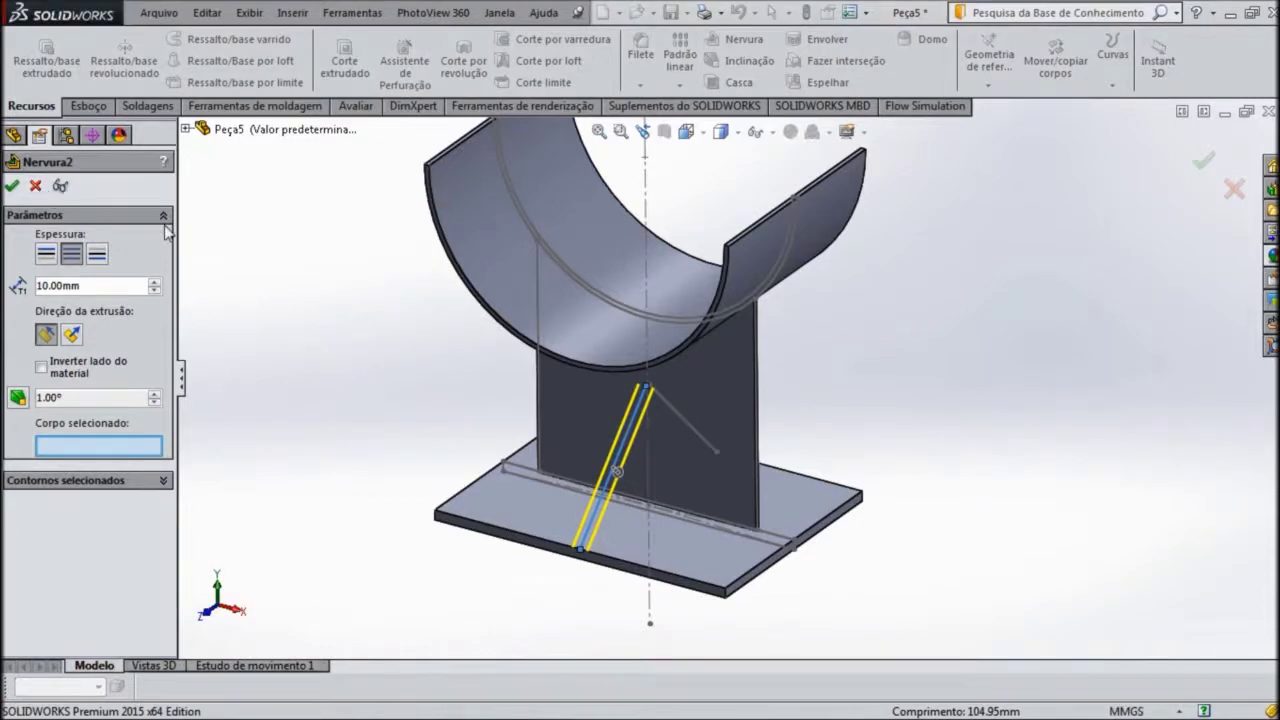
Step: Delete the short diagonal line (Linha4) from Esboço2, leaving only the long diagonal brace
{"action": "middle_click_drag", "start_coordinate": [955, 432], "coordinate": [611, 427]}
{"action": "left_click", "coordinate": [634, 432]}
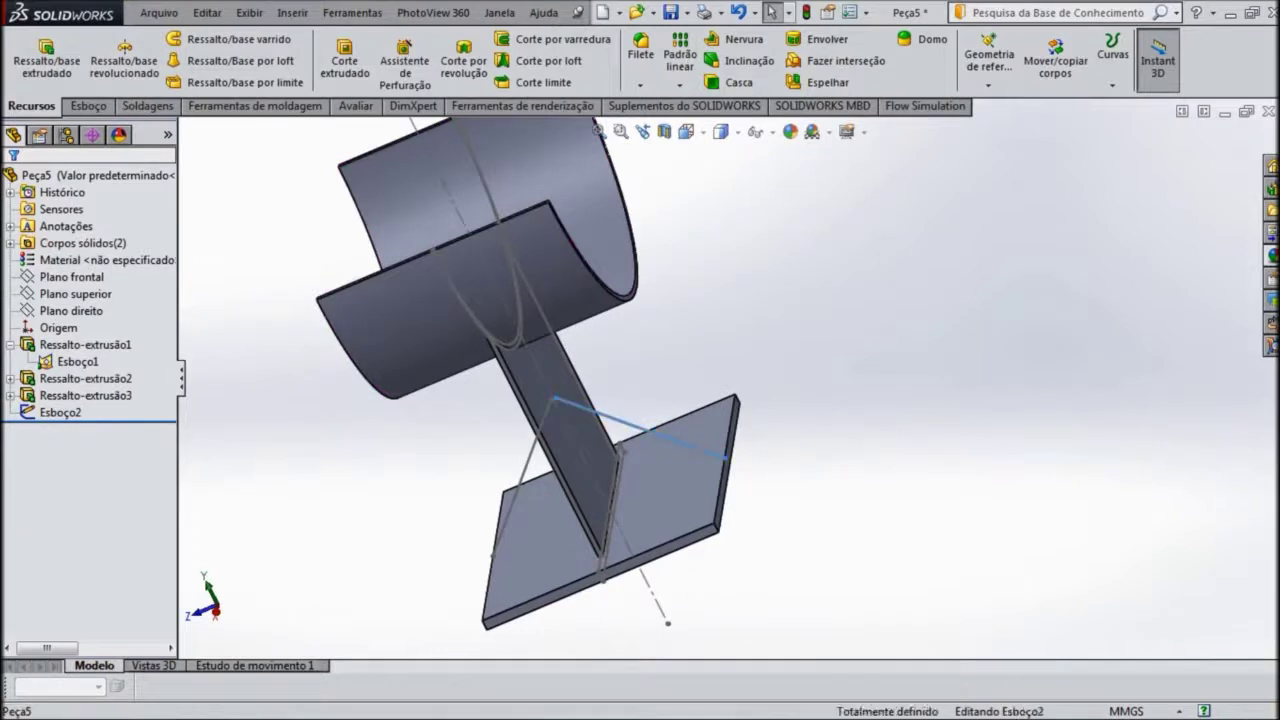
{"action": "double_click", "coordinate": [634, 432]}
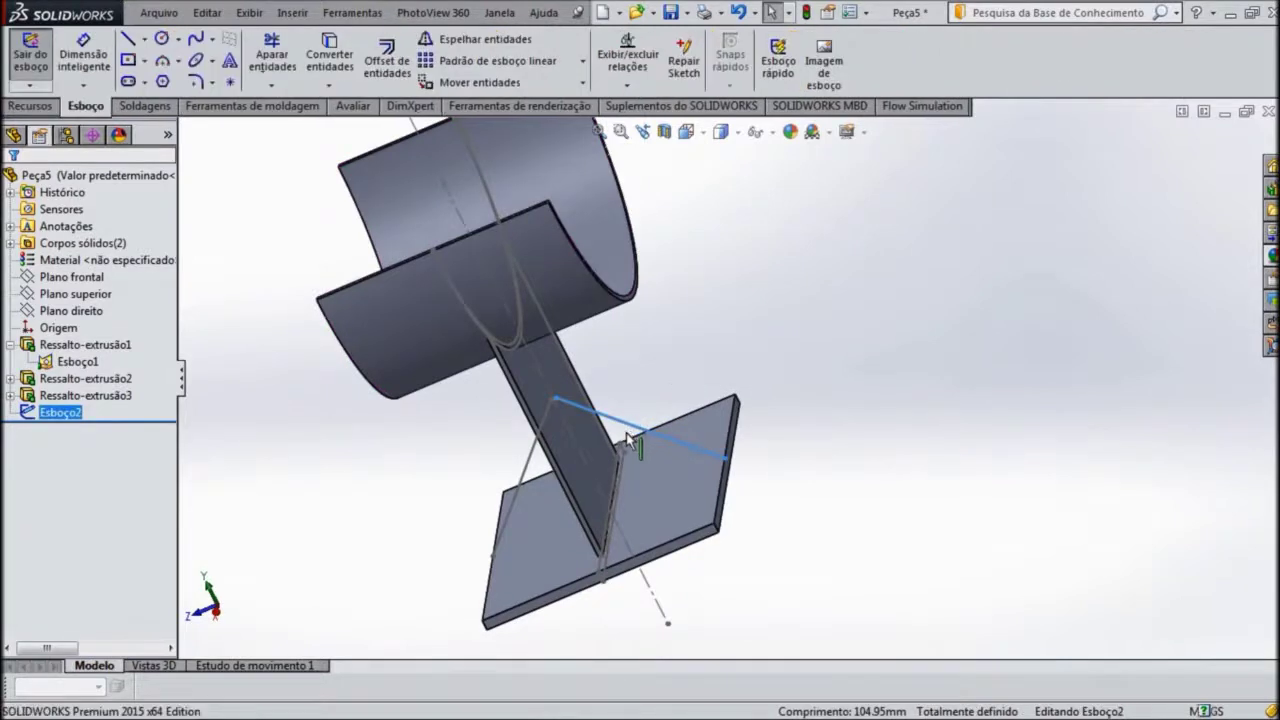
{"action": "left_click", "coordinate": [612, 430]}
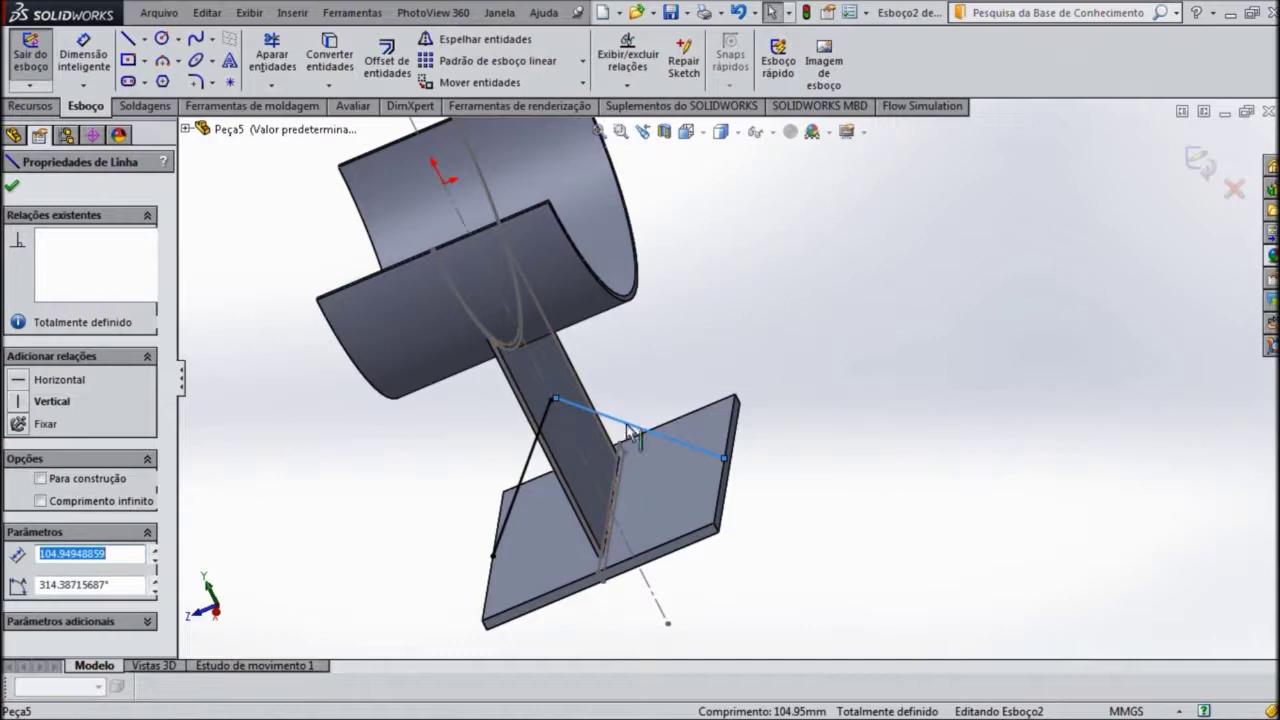
{"action": "right_click", "coordinate": [630, 432]}
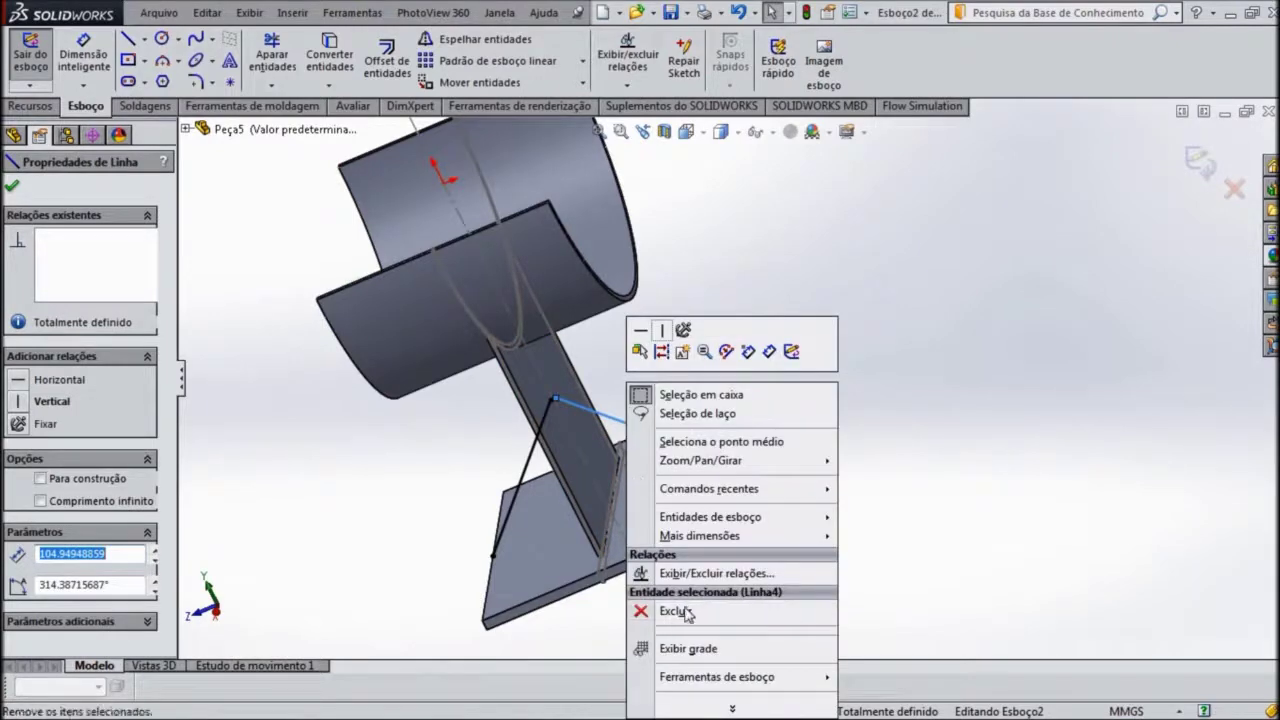
{"action": "left_click", "coordinate": [686, 612]}
{"action": "mouse_move", "coordinate": [845, 495]}
{"action": "middle_mouse_down"}
{"action": "mouse_move", "coordinate": [886, 455]}
{"action": "mouse_move", "coordinate": [935, 470]}
{"action": "middle_mouse_up"}
{"action": "left_click", "coordinate": [1200, 163]}
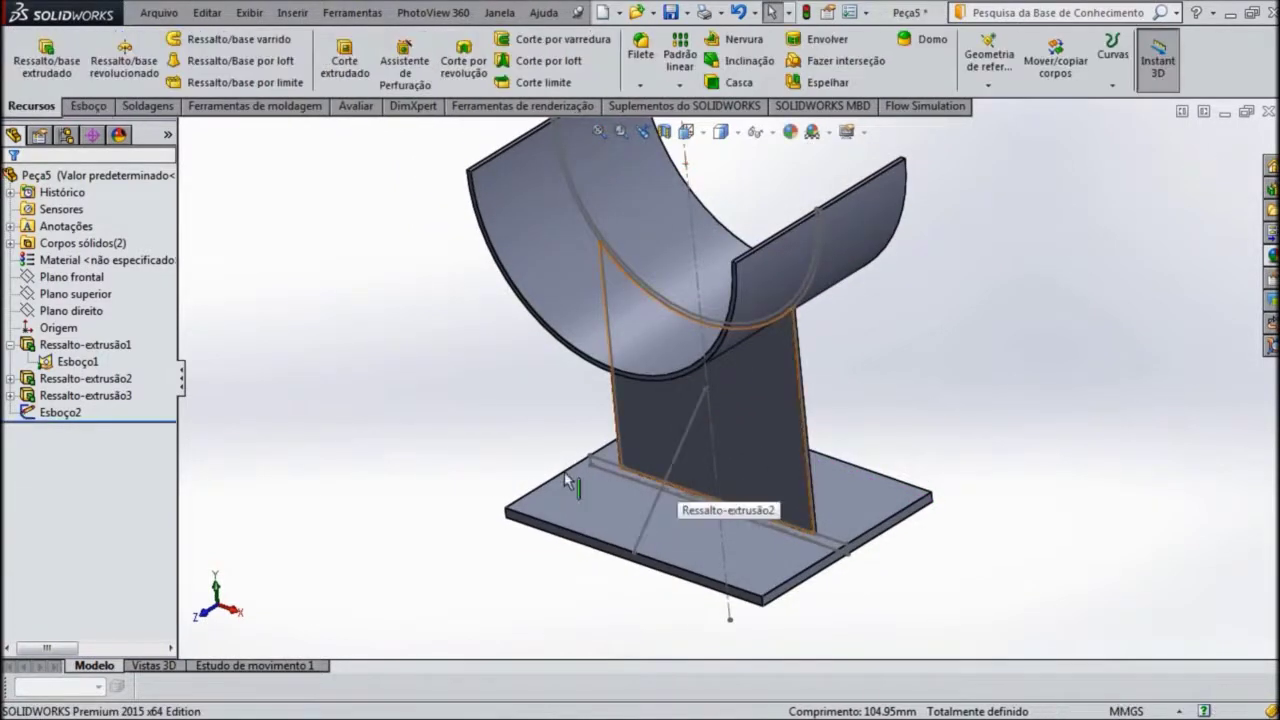
Step: Trial a rib from Esboço2 on body Ressalto-extrusão3, then undo it
{"action": "scroll", "coordinate": [560, 482], "scroll_direction": "down", "scroll_amount": 2}
{"action": "middle_click_drag", "start_coordinate": [549, 484], "coordinate": [552, 438]}
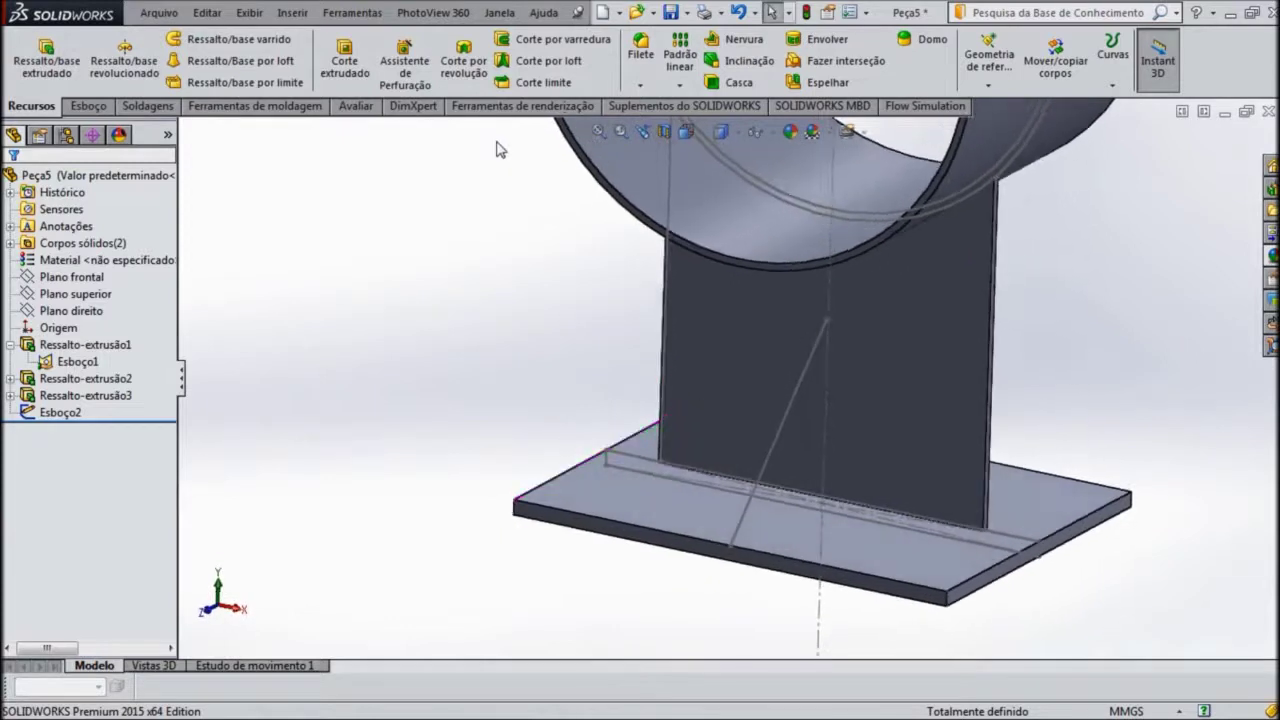
{"action": "left_click", "coordinate": [738, 40]}
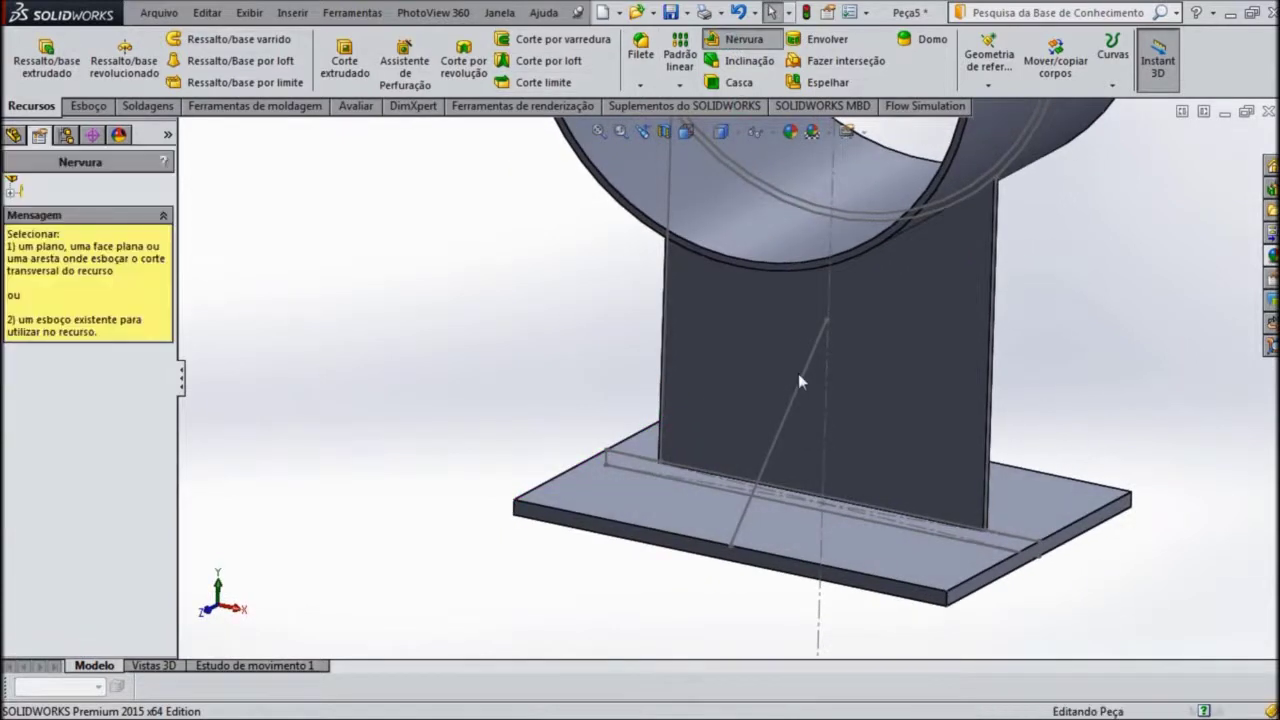
{"action": "left_click", "coordinate": [768, 455]}
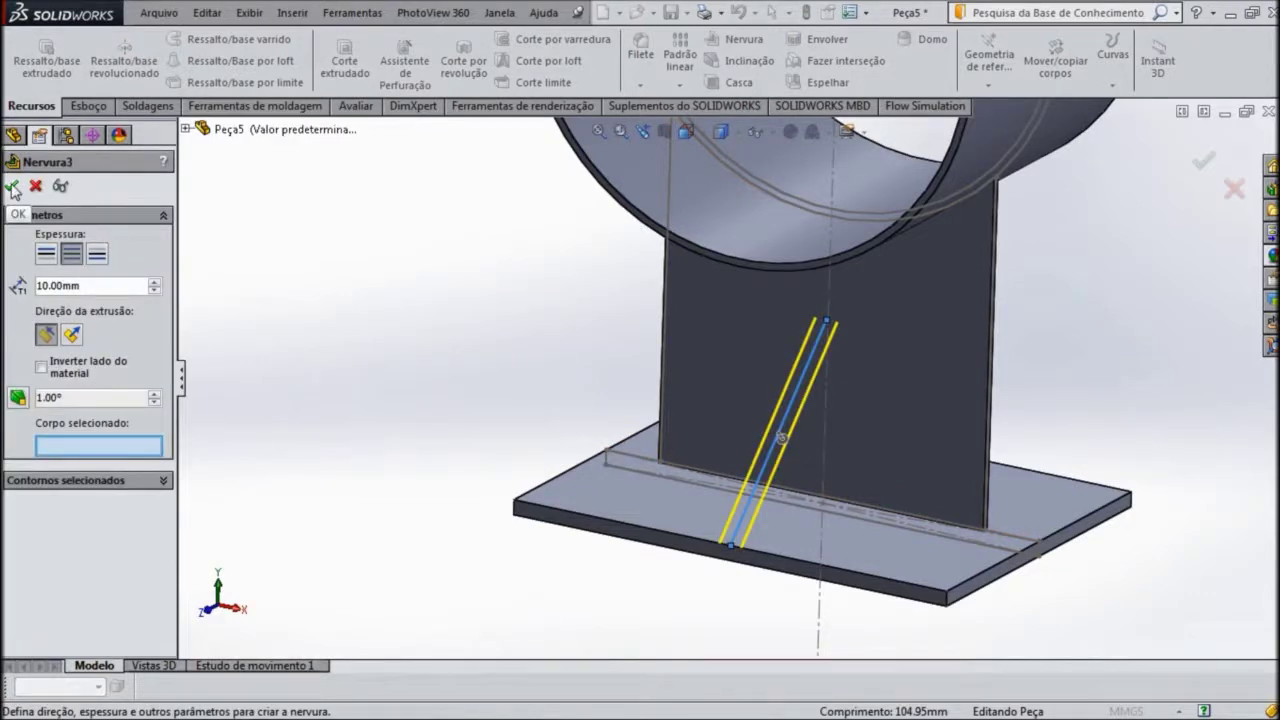
{"action": "left_click", "coordinate": [12, 187]}
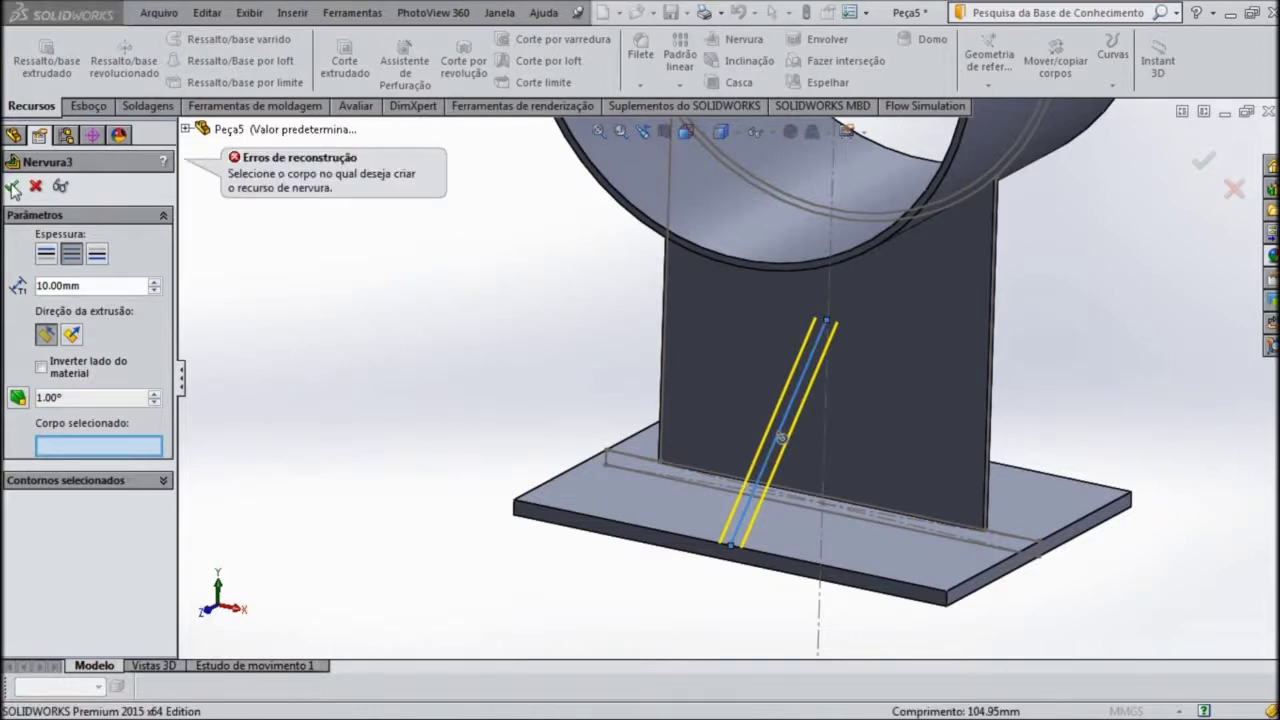
{"action": "left_click", "coordinate": [874, 417]}
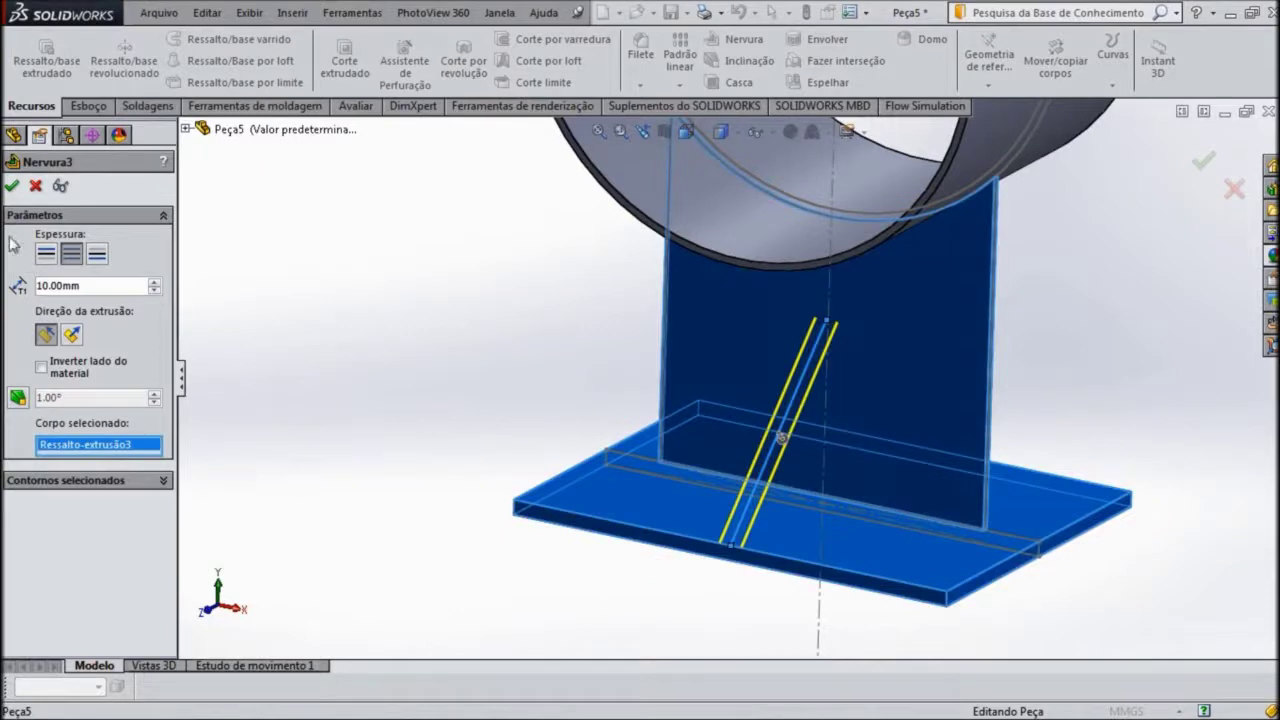
{"action": "left_click", "coordinate": [12, 188]}
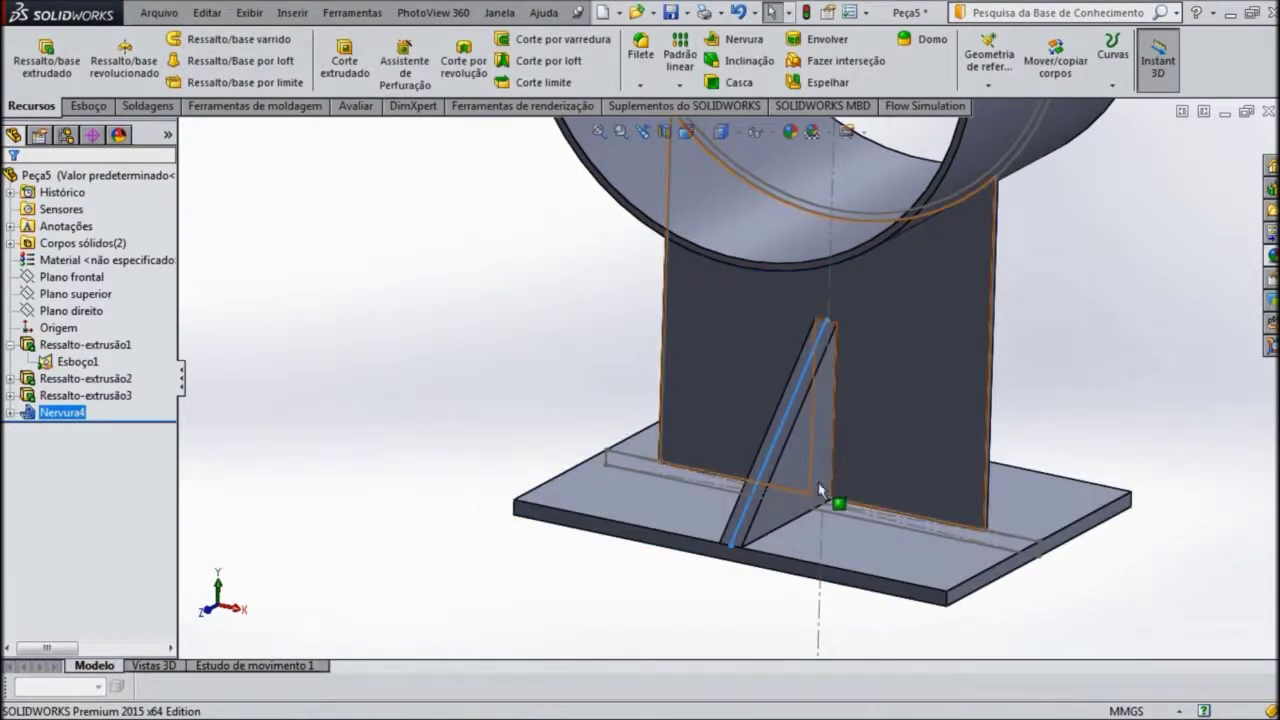
{"action": "mouse_move", "coordinate": [586, 517]}
{"action": "middle_mouse_down"}
{"action": "mouse_move", "coordinate": [497, 534]}
{"action": "mouse_move", "coordinate": [611, 529]}
{"action": "middle_mouse_up"}
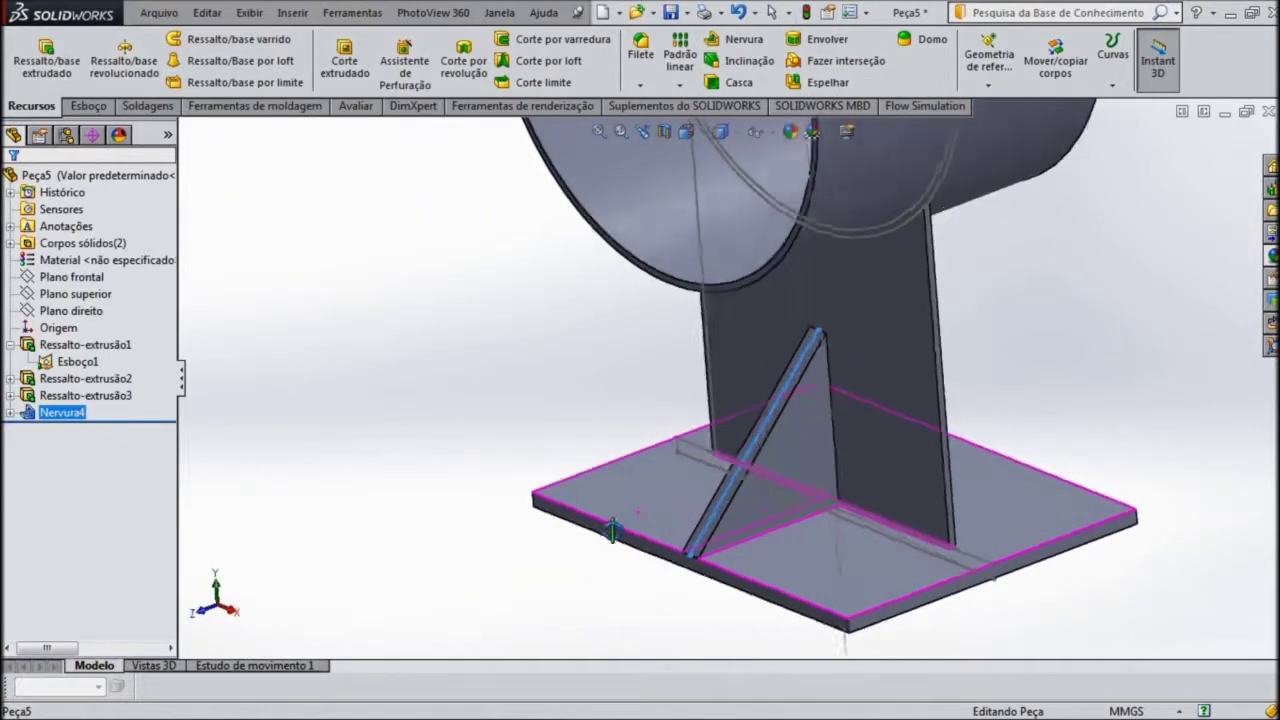
{"action": "left_click", "coordinate": [737, 13]}
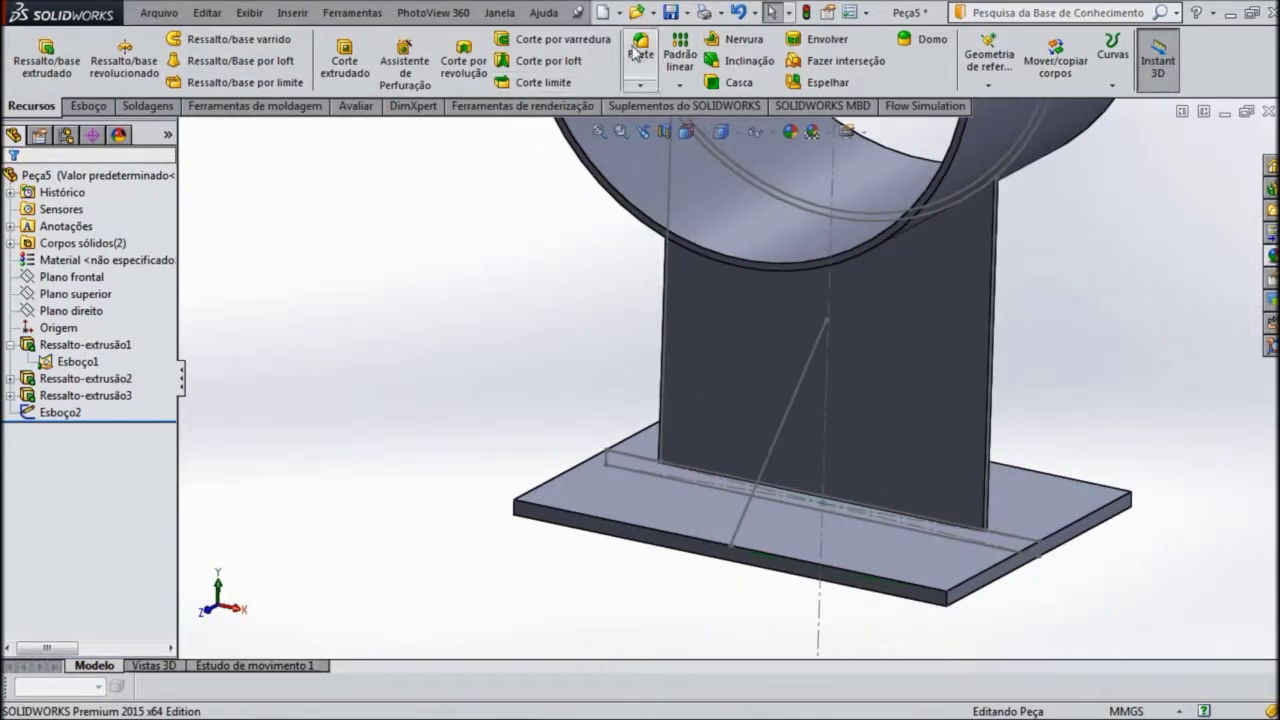
Step: Build a 10 mm rib Nervura5 from the diagonal line on Ressalto-extrusão3
{"action": "left_click", "coordinate": [740, 40]}
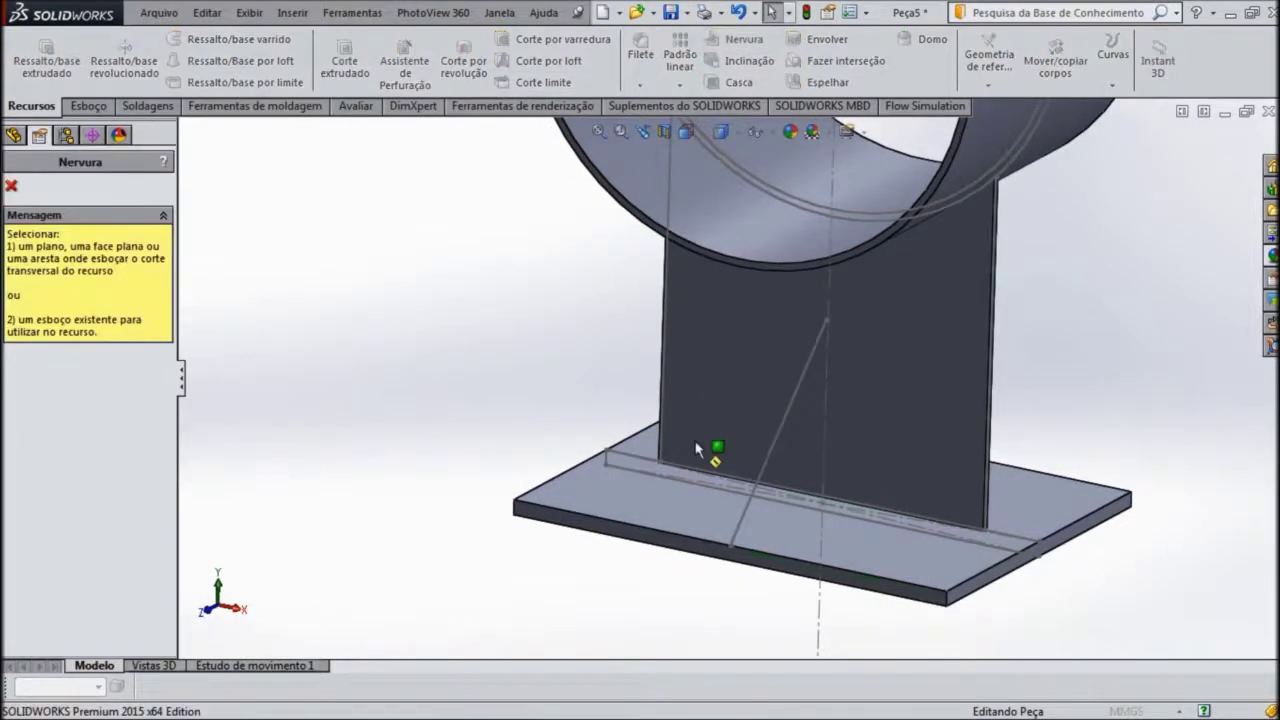
{"action": "left_click", "coordinate": [752, 503]}
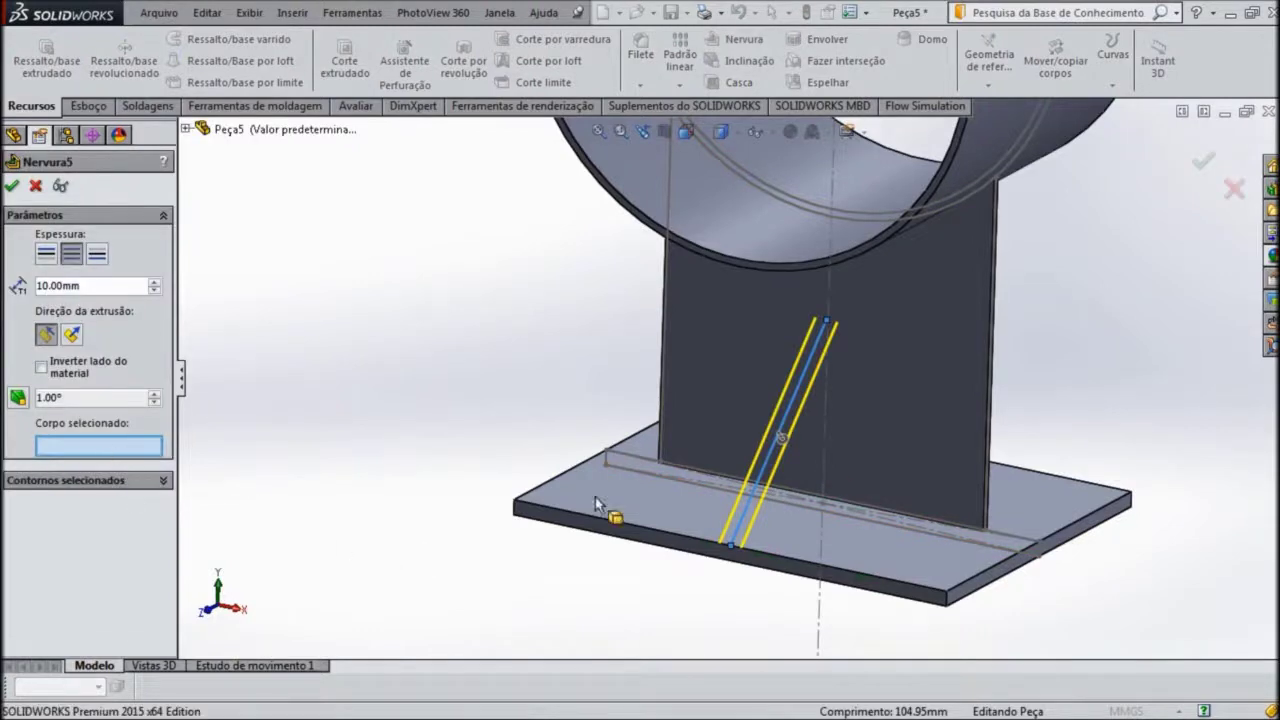
{"action": "left_click", "coordinate": [891, 443]}
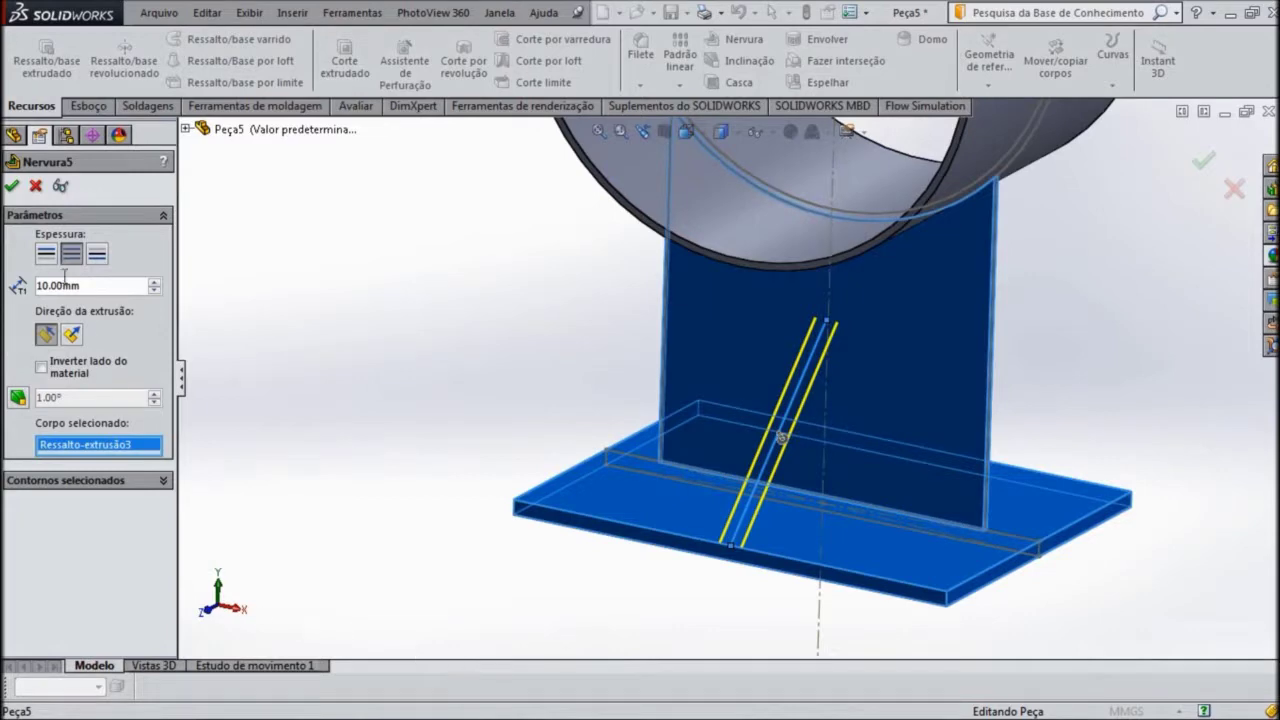
{"action": "left_click", "coordinate": [12, 187]}
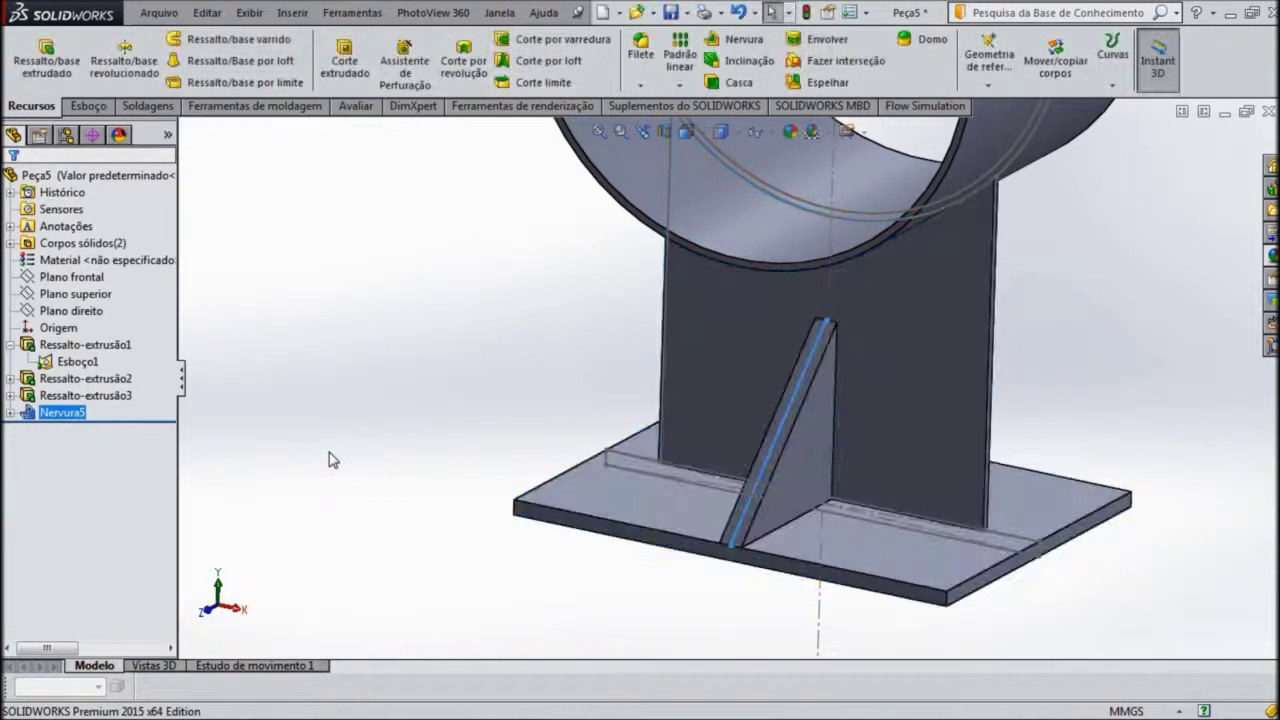
{"action": "middle_click_drag", "start_coordinate": [405, 488], "coordinate": [399, 498]}
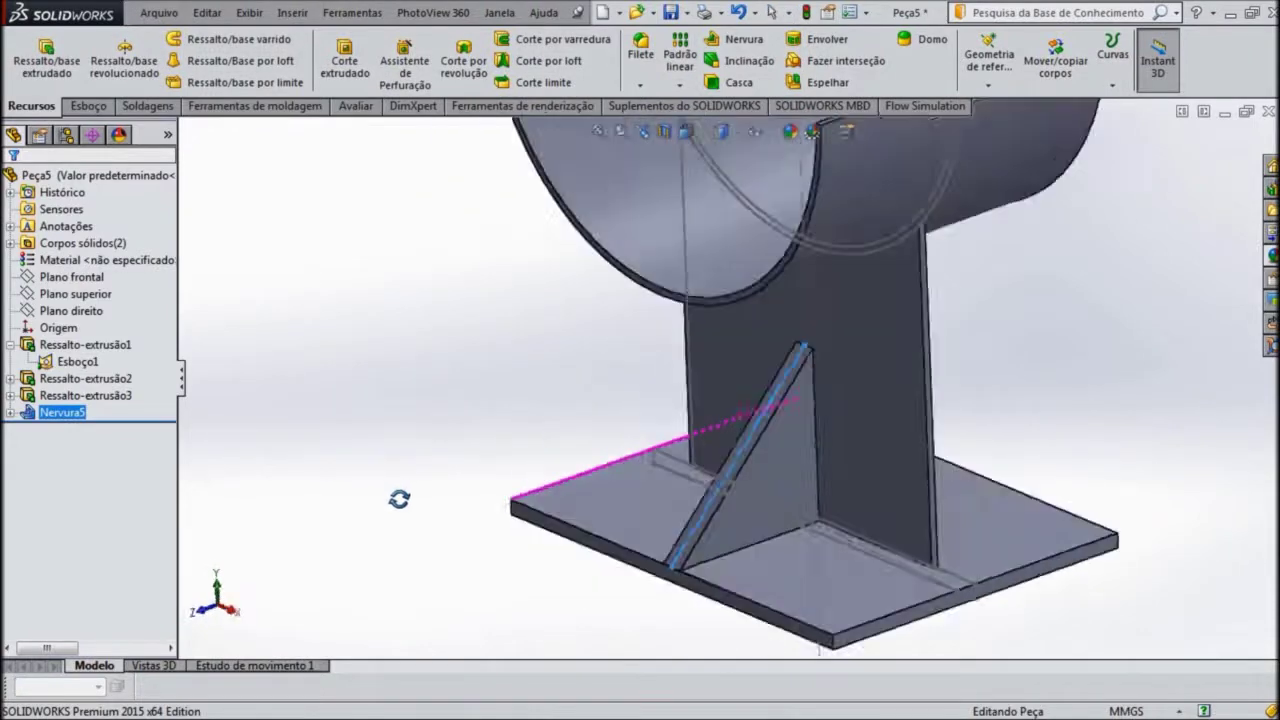
{"action": "key", "text": "f"}
{"action": "mouse_move", "coordinate": [943, 414]}
{"action": "middle_mouse_down"}
{"action": "mouse_move", "coordinate": [908, 357]}
{"action": "mouse_move", "coordinate": [905, 280]}
{"action": "mouse_move", "coordinate": [882, 283]}
{"action": "middle_mouse_up"}
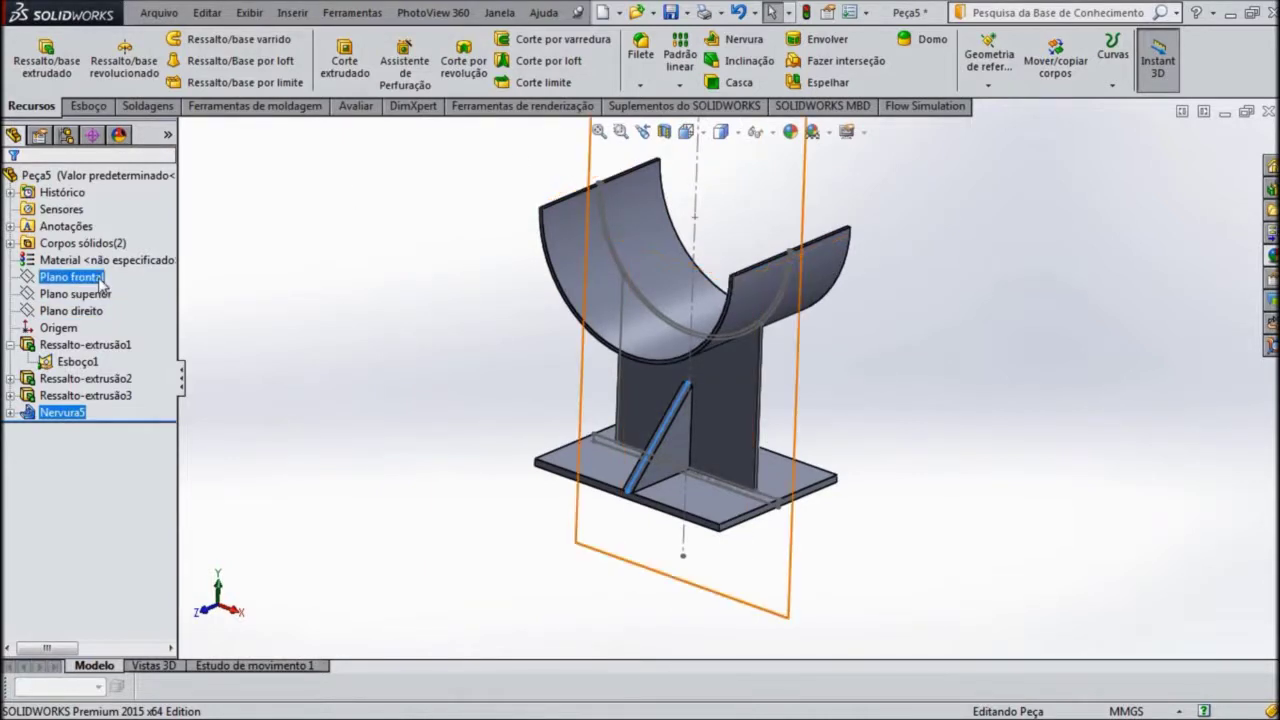
Step: Mirror Nervura5 about Plano frontal, creating Espelhar1
{"action": "left_click", "coordinate": [100, 283]}
{"action": "scroll", "coordinate": [888, 385], "scroll_direction": "down", "scroll_amount": 3}
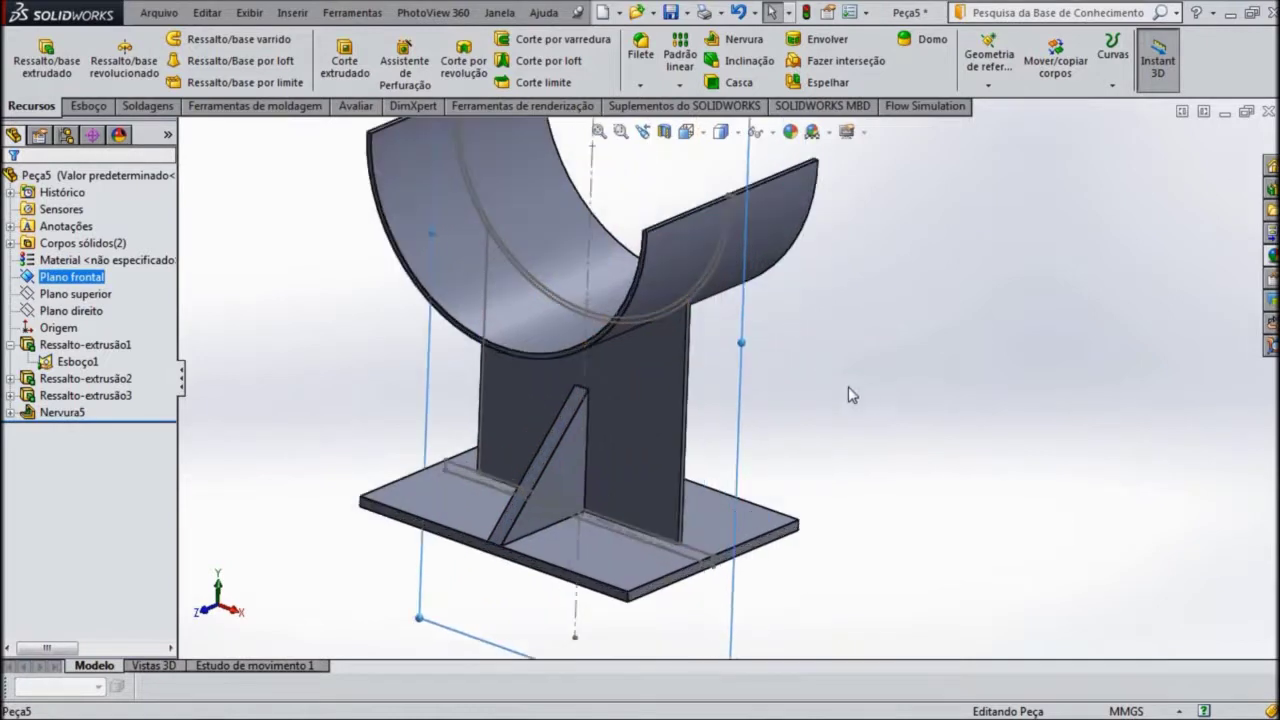
{"action": "middle_click_drag", "start_coordinate": [848, 388], "coordinate": [837, 354]}
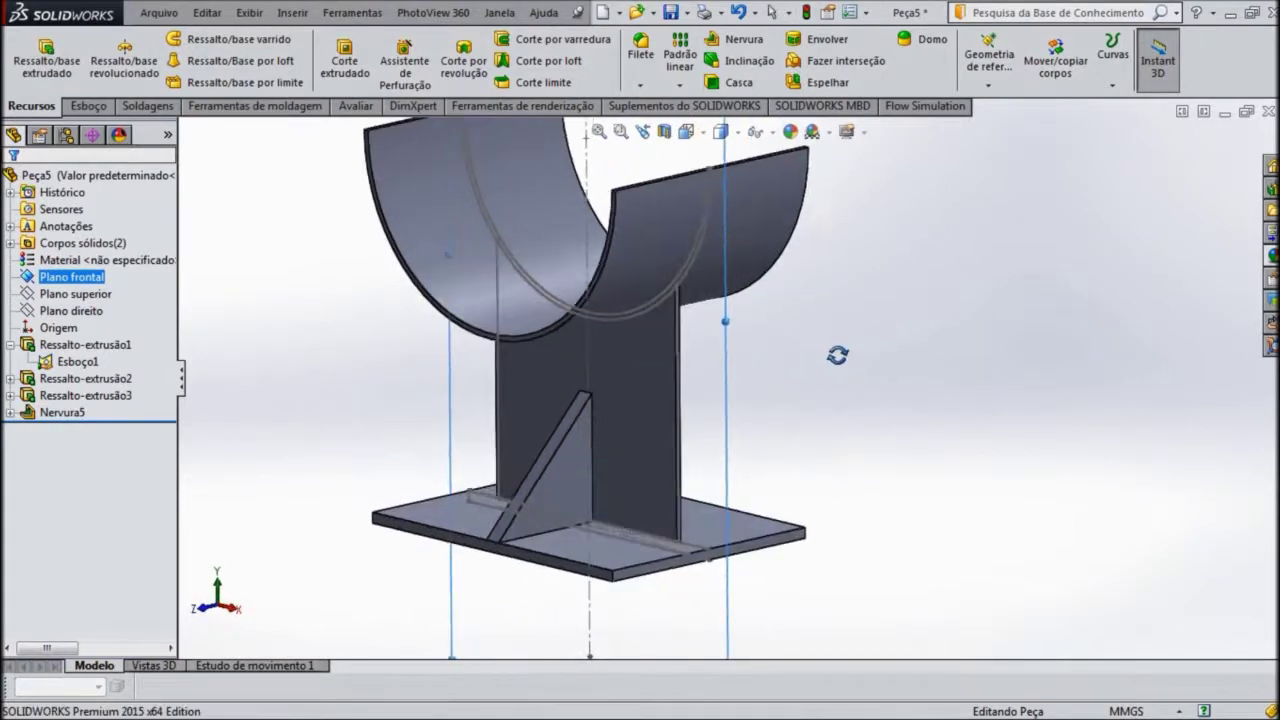
{"action": "left_click", "coordinate": [680, 85]}
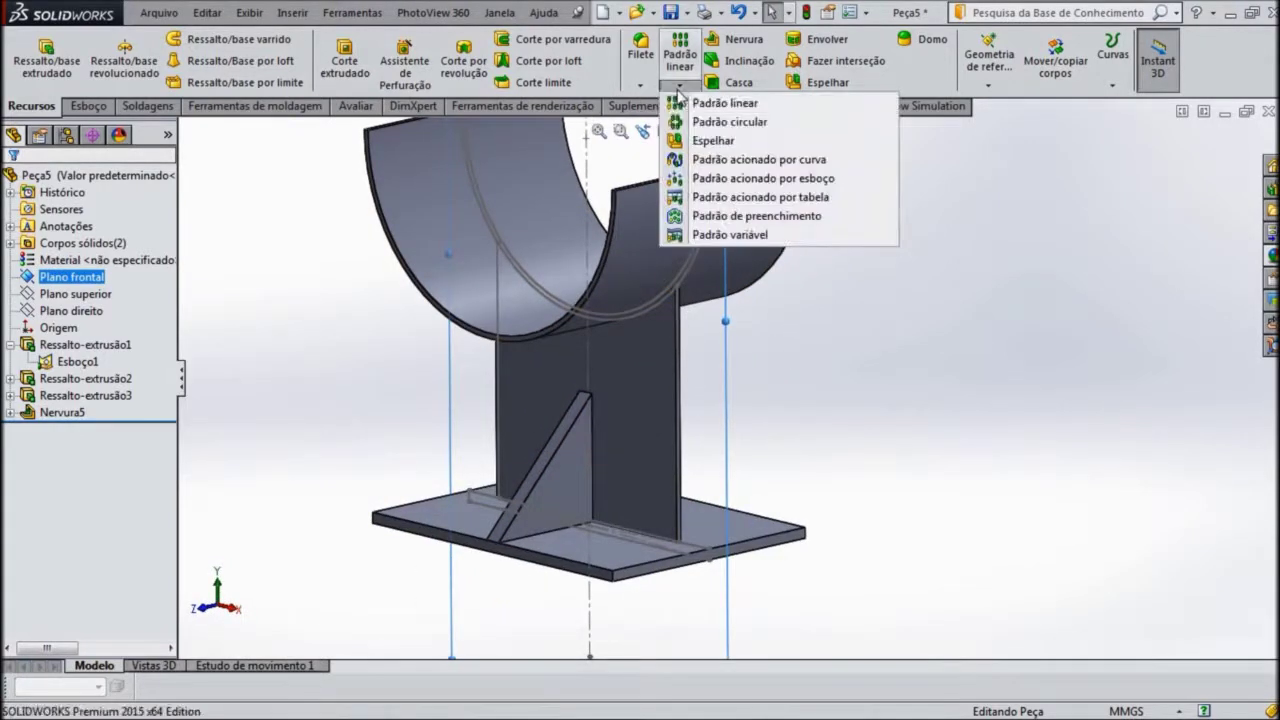
{"action": "left_click", "coordinate": [714, 141]}
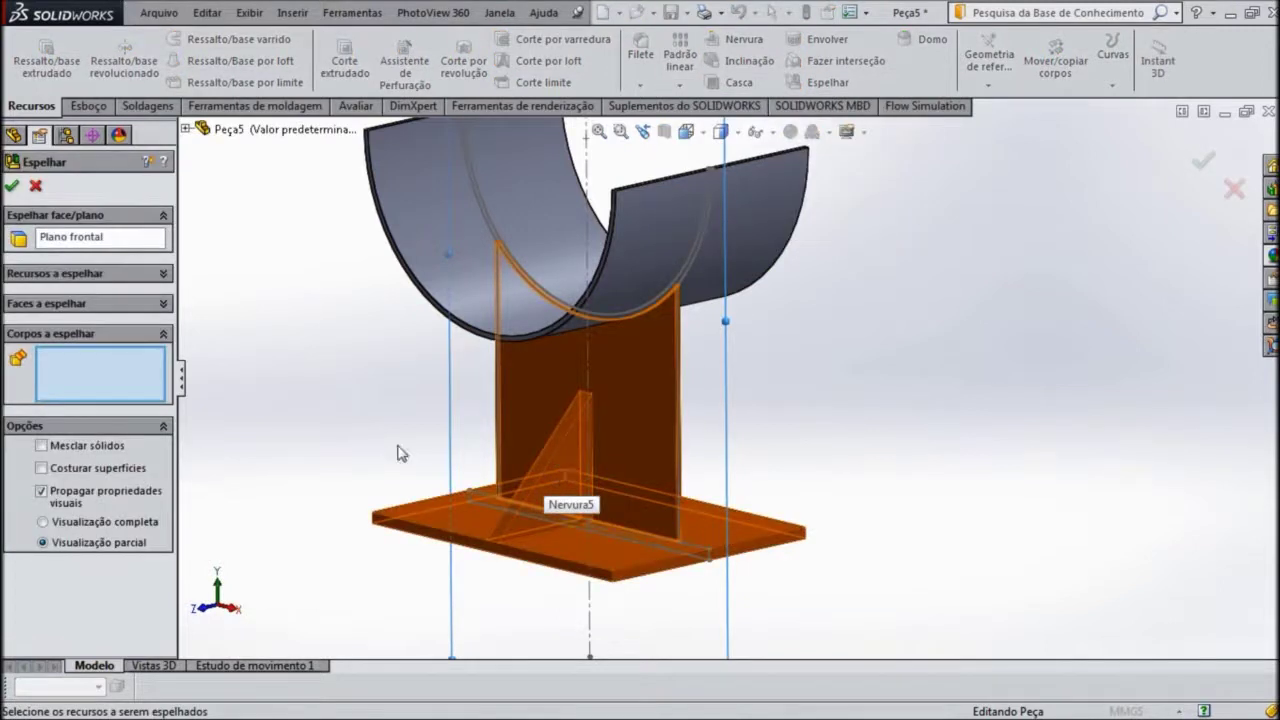
{"action": "left_click", "coordinate": [559, 452]}
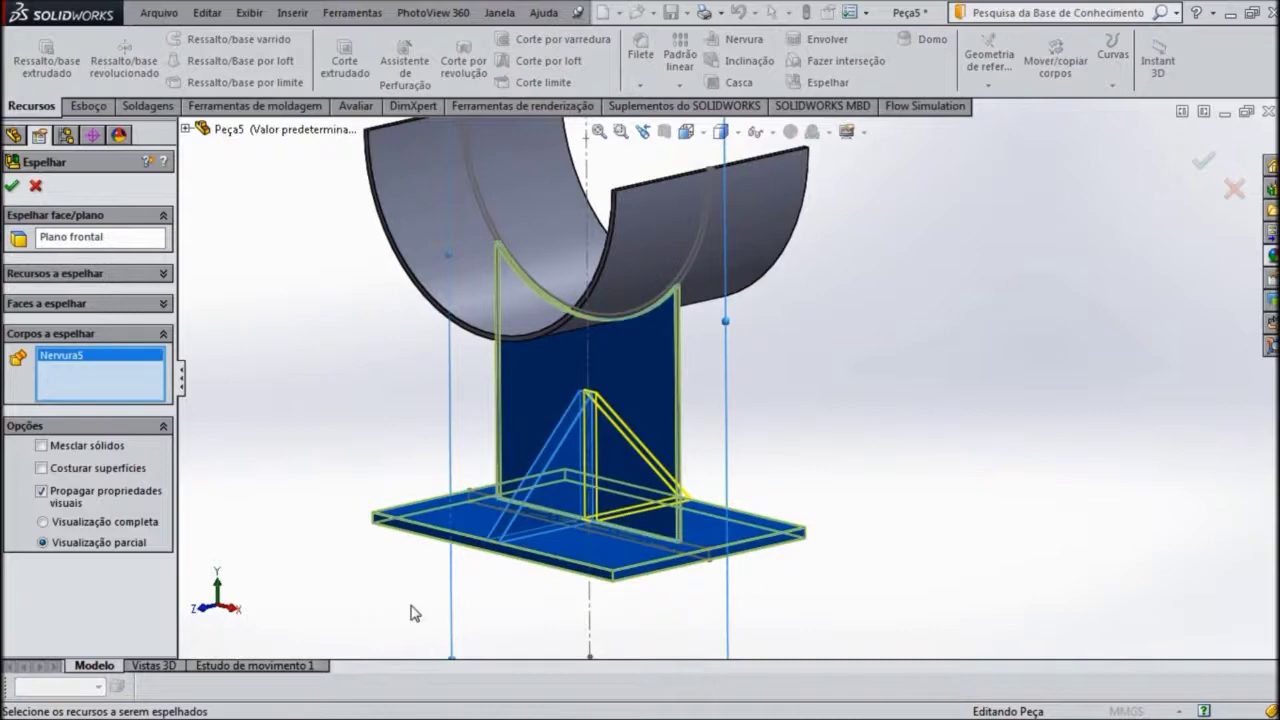
{"action": "scroll", "coordinate": [414, 613], "scroll_direction": "down", "scroll_amount": 2}
{"action": "scroll", "coordinate": [429, 609], "scroll_direction": "down", "scroll_amount": 2}
{"action": "scroll", "coordinate": [857, 371], "scroll_direction": "down", "scroll_amount": 2}
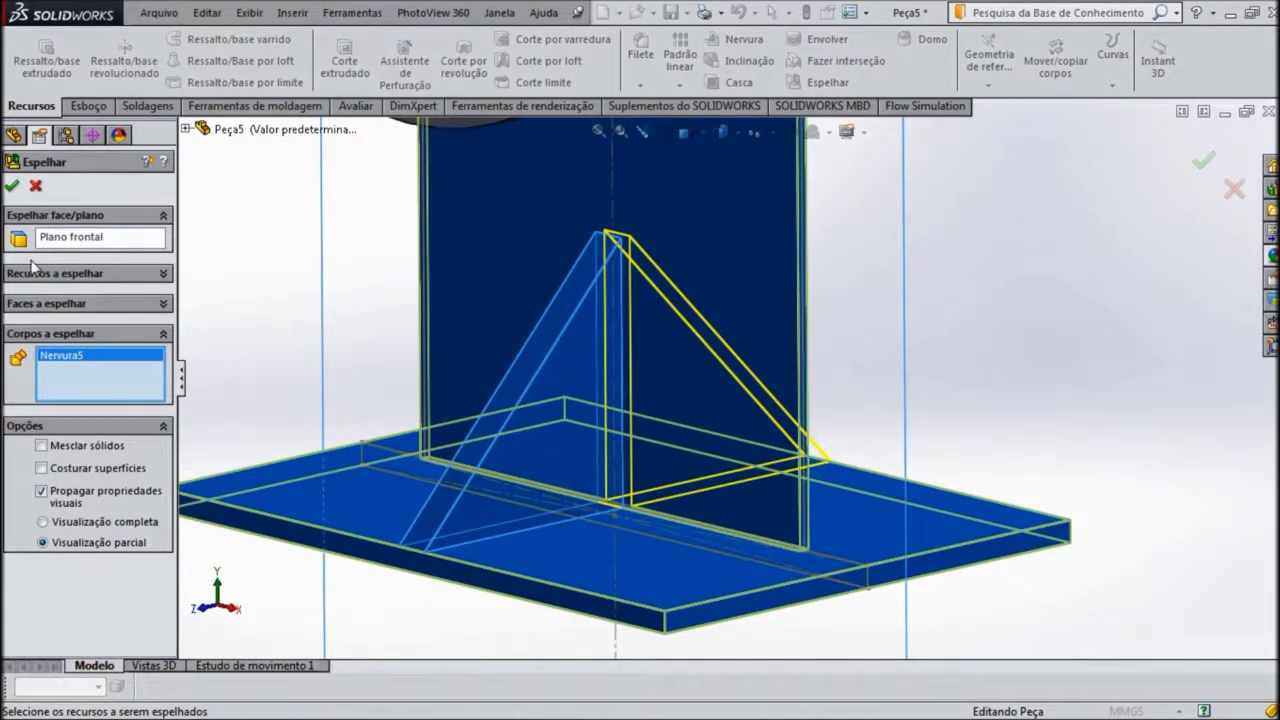
{"action": "left_click", "coordinate": [12, 186]}
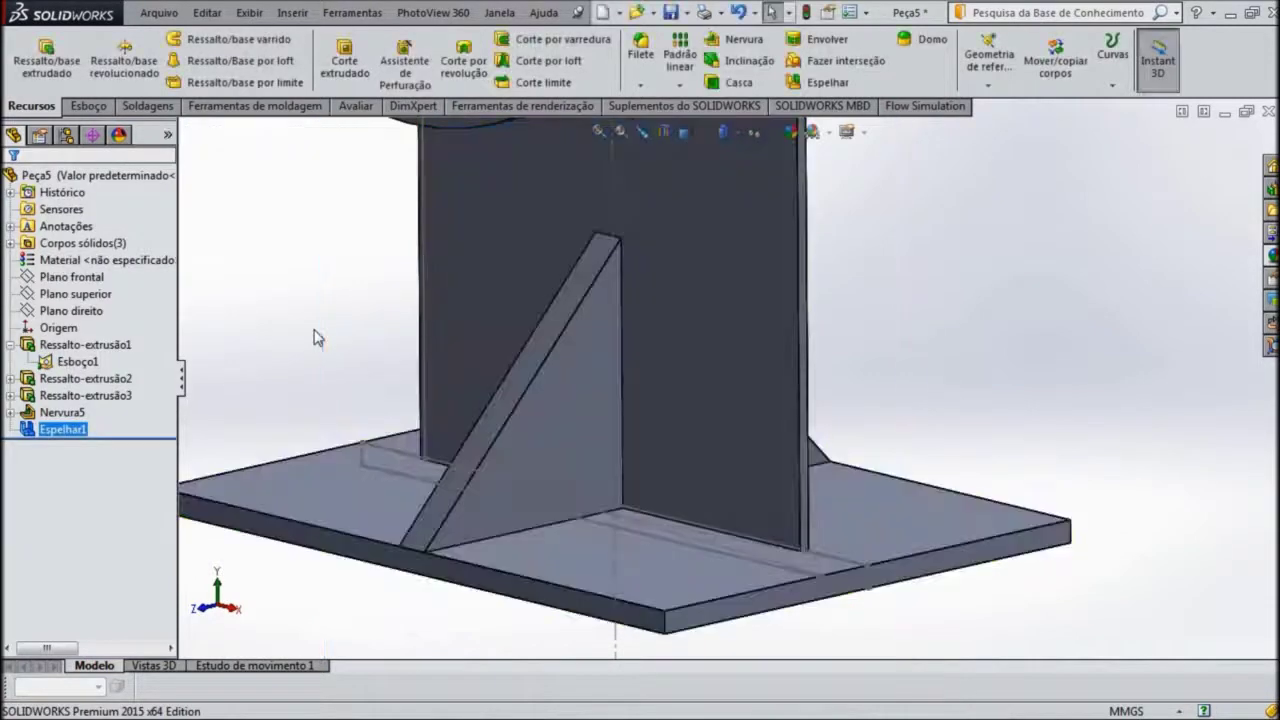
Step: Inspect the mirrored ribs in isometric view and select the rib
{"action": "scroll", "coordinate": [354, 360], "scroll_direction": "up", "scroll_amount": 2}
{"action": "scroll", "coordinate": [362, 375], "scroll_direction": "up", "scroll_amount": 2}
{"action": "mouse_move", "coordinate": [363, 380]}
{"action": "middle_mouse_down"}
{"action": "mouse_move", "coordinate": [506, 340]}
{"action": "mouse_move", "coordinate": [457, 363]}
{"action": "mouse_move", "coordinate": [534, 397]}
{"action": "mouse_move", "coordinate": [505, 342]}
{"action": "mouse_move", "coordinate": [543, 371]}
{"action": "mouse_move", "coordinate": [557, 537]}
{"action": "middle_mouse_up"}
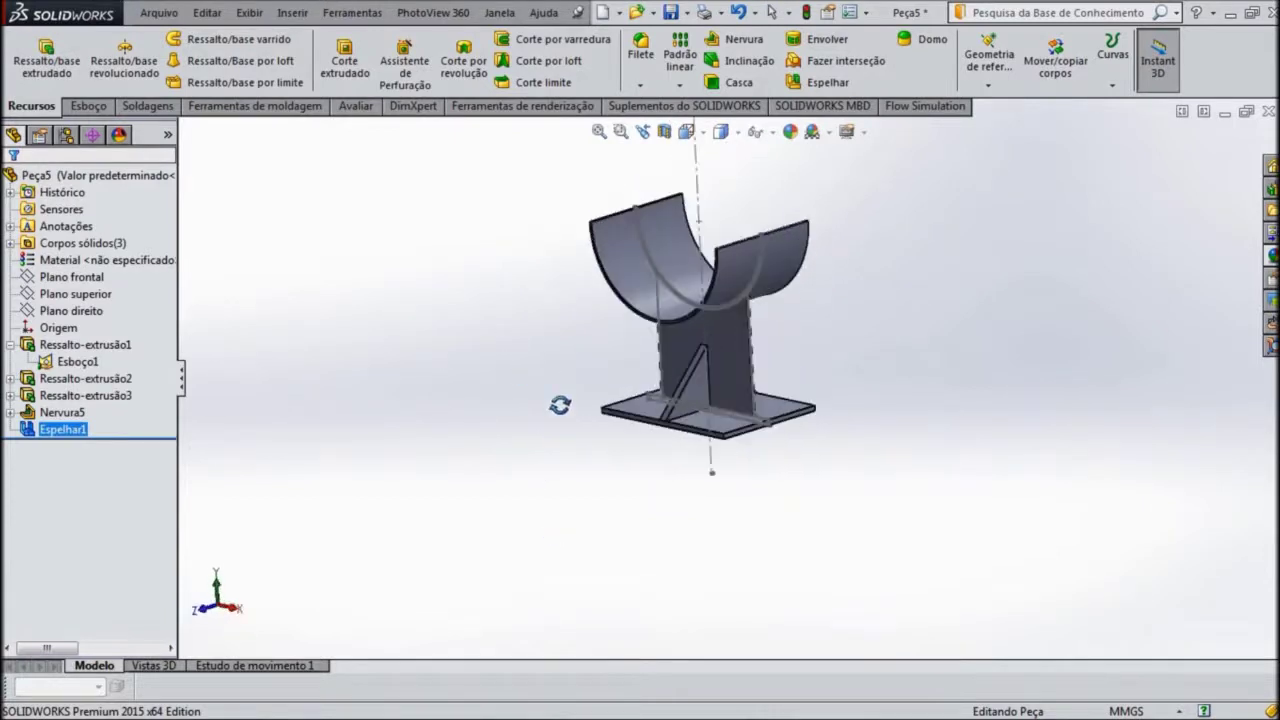
{"action": "left_click", "coordinate": [703, 132]}
{"action": "left_click", "coordinate": [783, 179]}
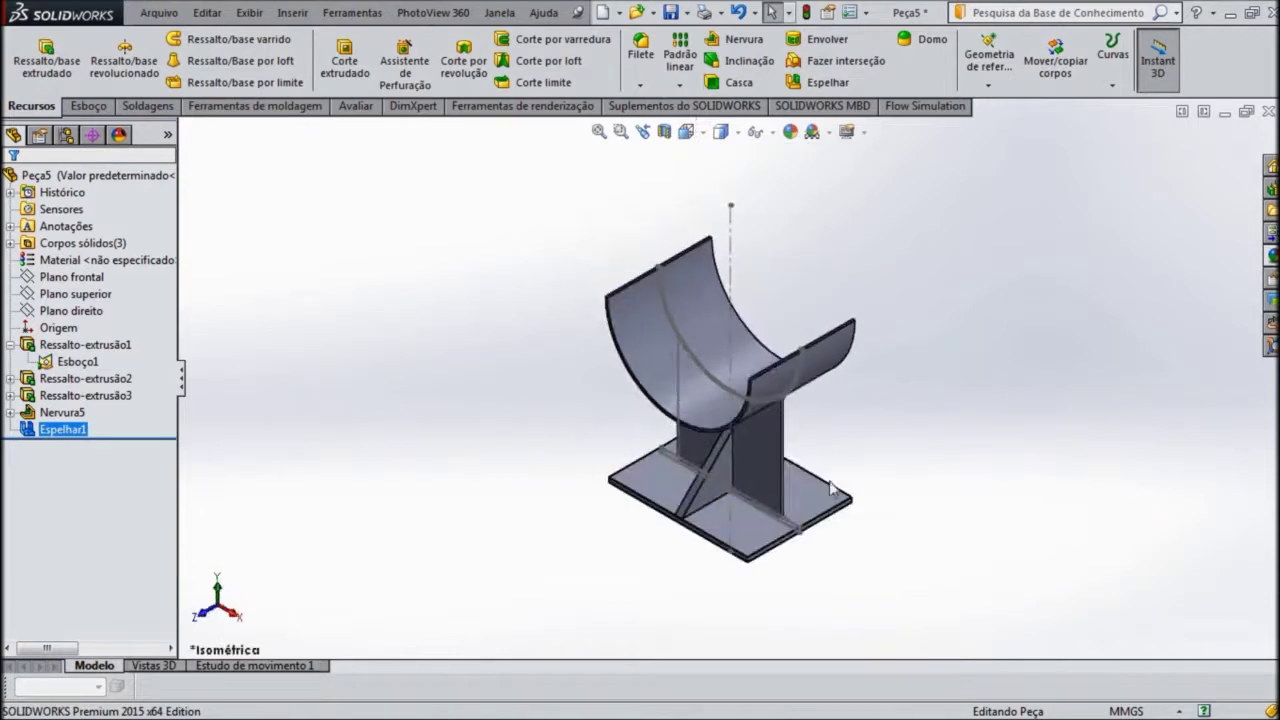
{"action": "mouse_move", "coordinate": [714, 434]}
{"action": "middle_mouse_down"}
{"action": "mouse_move", "coordinate": [686, 329]}
{"action": "mouse_move", "coordinate": [700, 358]}
{"action": "mouse_move", "coordinate": [682, 540]}
{"action": "middle_mouse_up"}
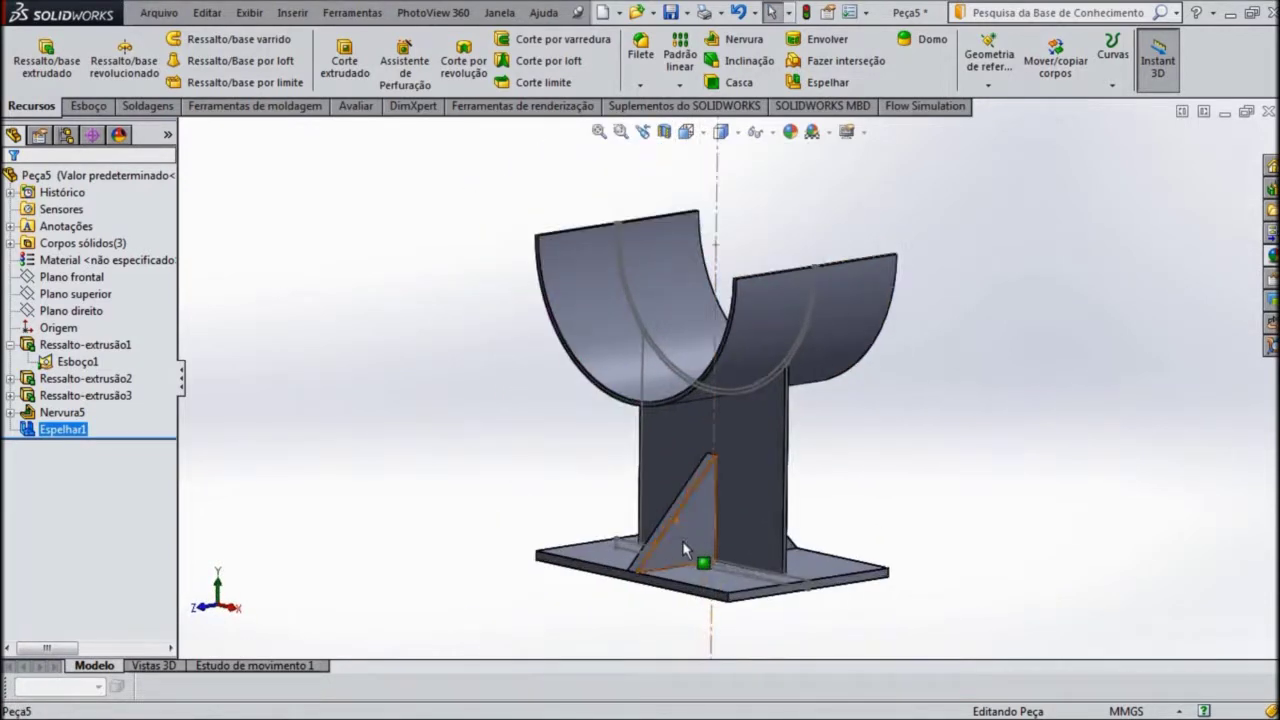
{"action": "scroll", "coordinate": [690, 535], "scroll_direction": "down", "scroll_amount": 3}
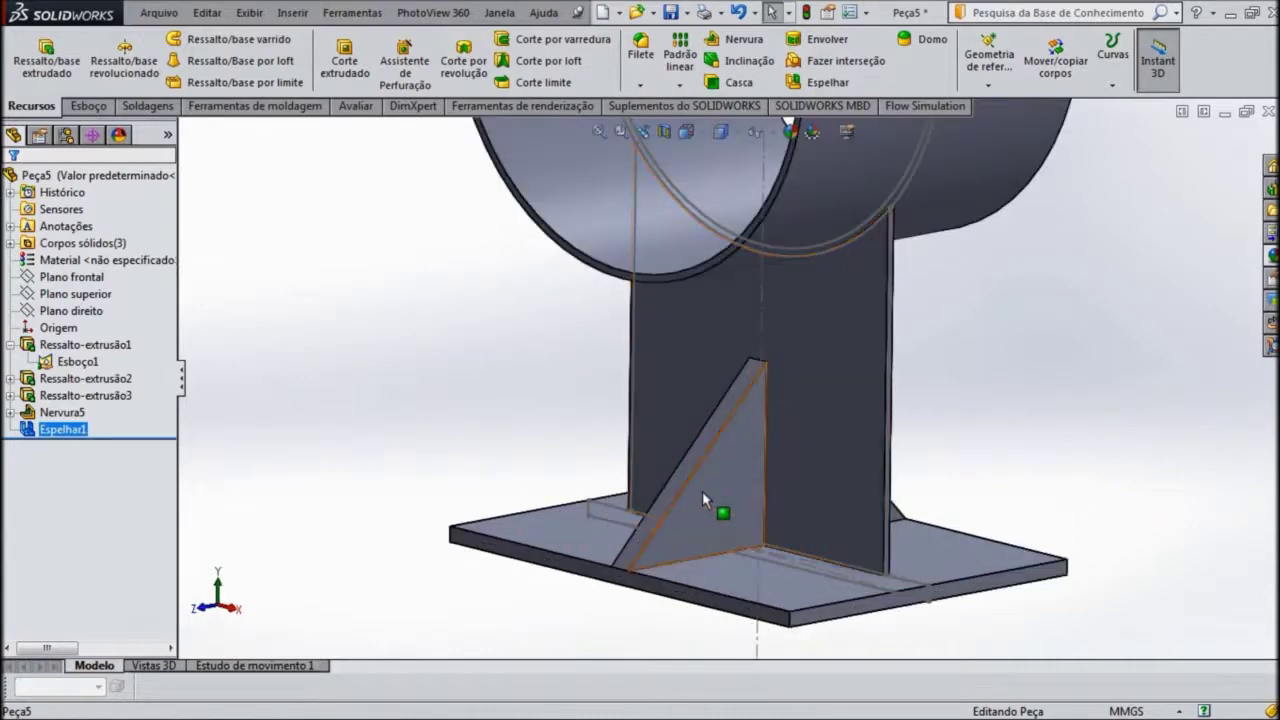
{"action": "left_click", "coordinate": [702, 491]}
Step: Change Nervura5's thickness from 10.00 mm to 7.50 mm
{"action": "left_click", "coordinate": [752, 411]}
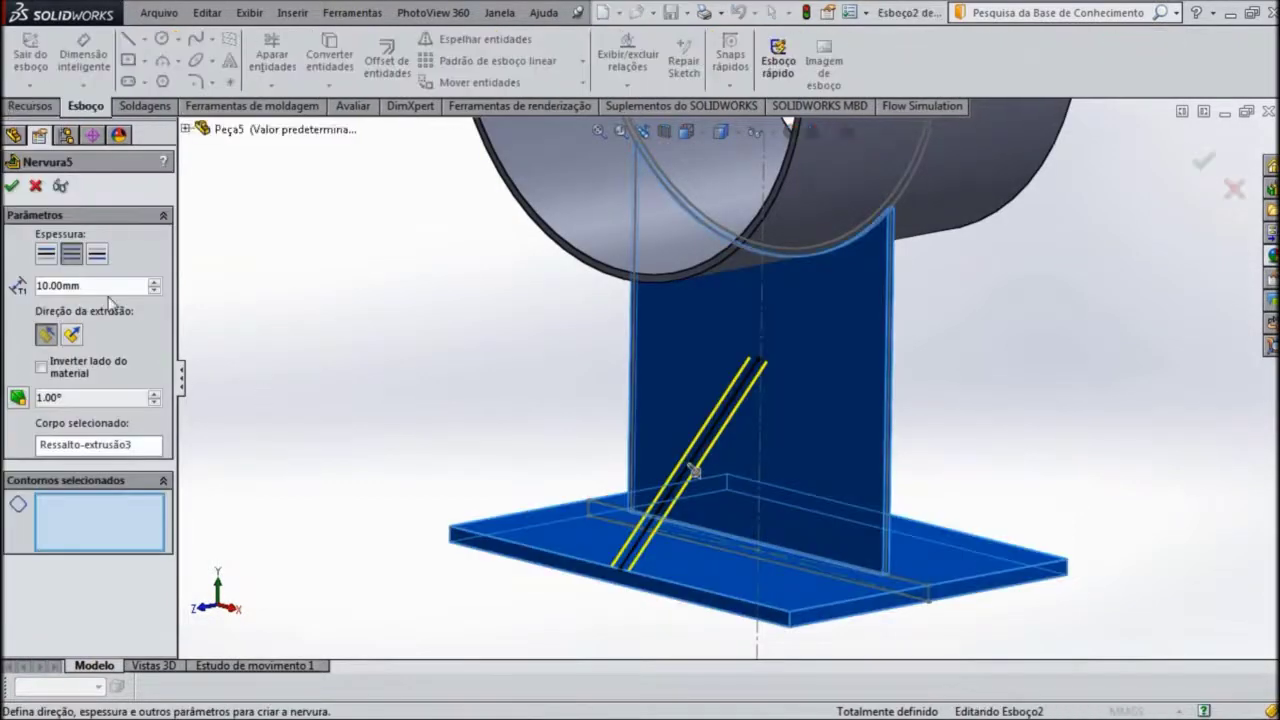
{"action": "double_click", "coordinate": [45, 280]}
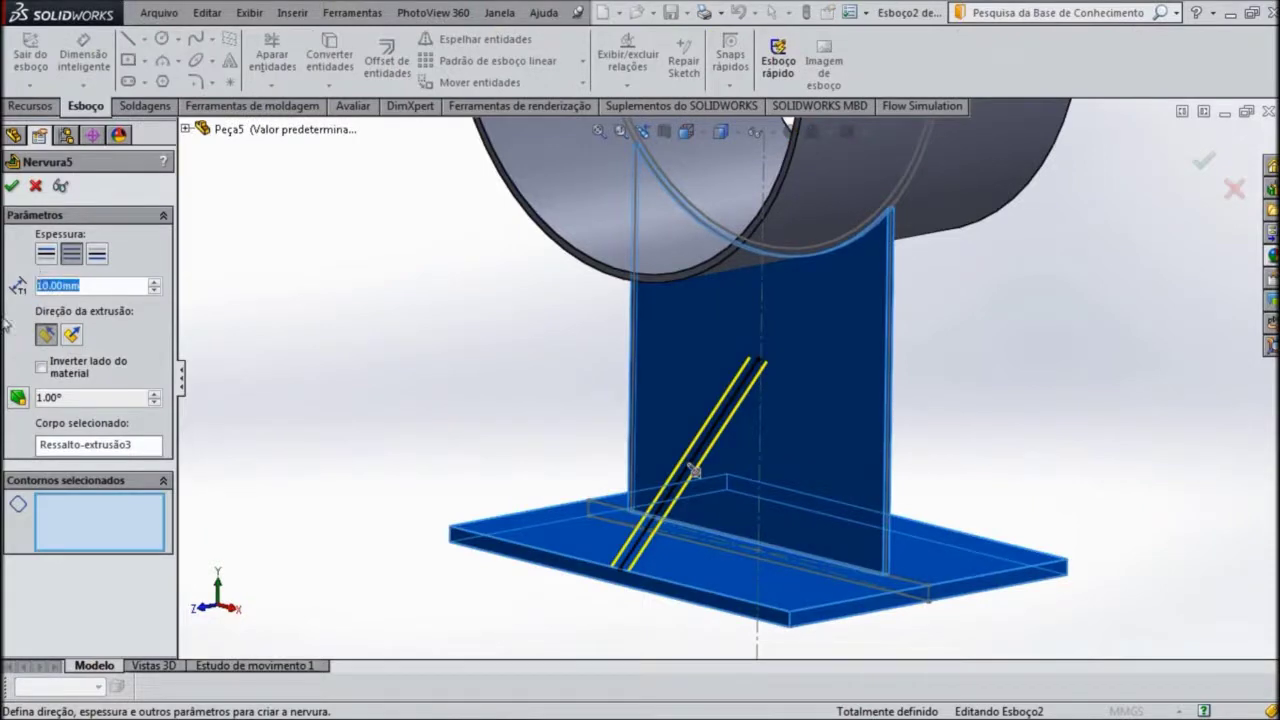
{"action": "type", "text": "7.5"}
{"action": "key", "text": "Return"}
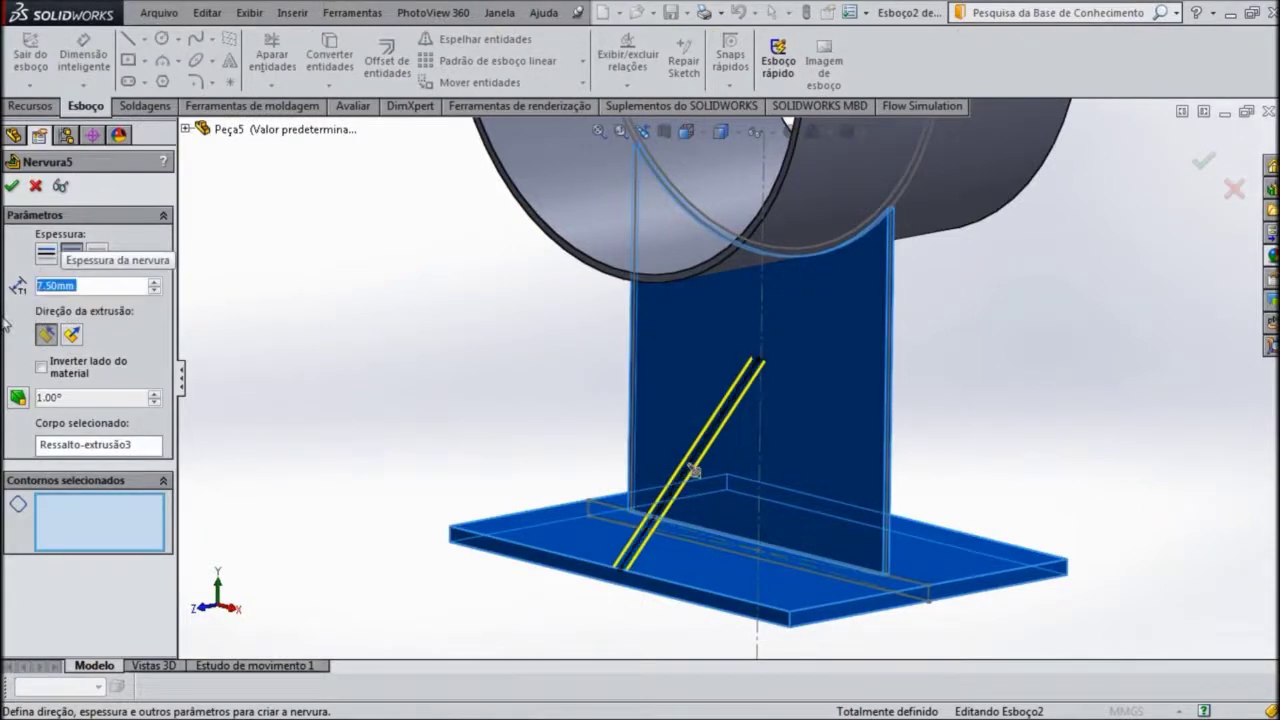
{"action": "left_click", "coordinate": [12, 186]}
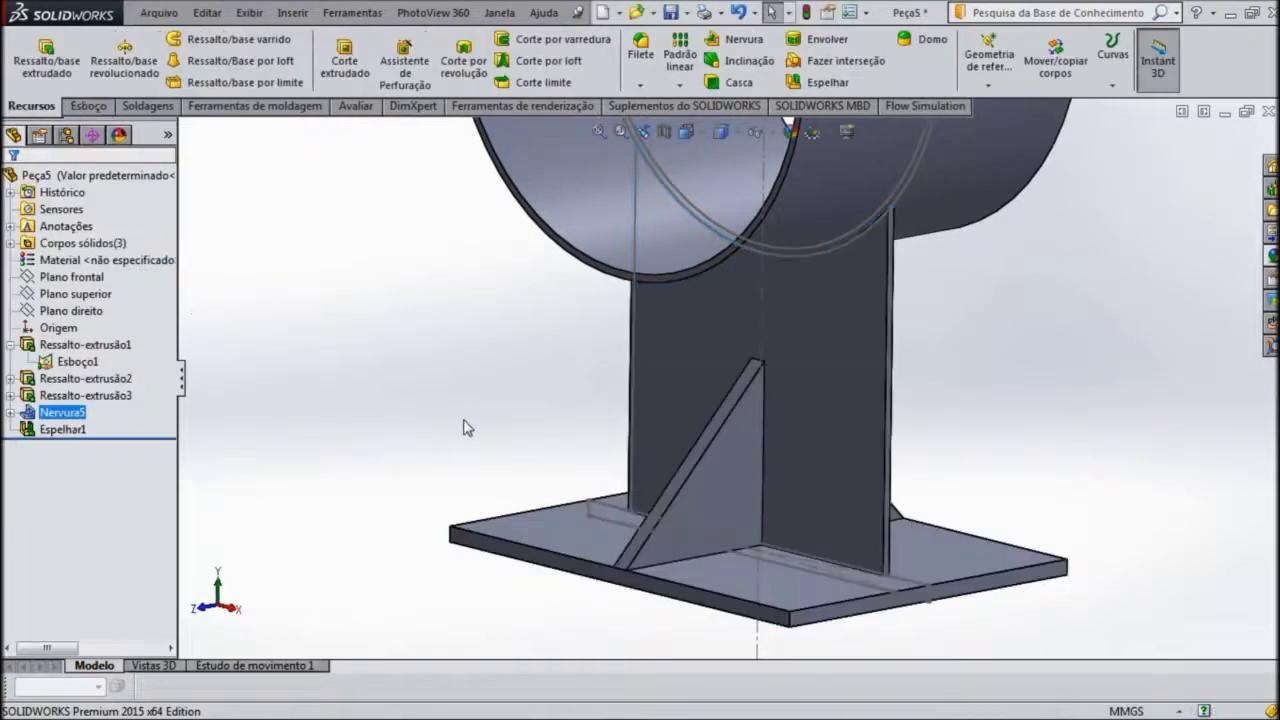
Step: Hide the circular sketch Esboço1 and orbit to inspect the finished cradle
{"action": "scroll", "coordinate": [466, 428], "scroll_direction": "up", "scroll_amount": 1}
{"action": "mouse_move", "coordinate": [600, 480]}
{"action": "middle_mouse_down"}
{"action": "mouse_move", "coordinate": [465, 580]}
{"action": "mouse_move", "coordinate": [729, 591]}
{"action": "mouse_move", "coordinate": [686, 580]}
{"action": "mouse_move", "coordinate": [694, 572]}
{"action": "middle_mouse_up"}
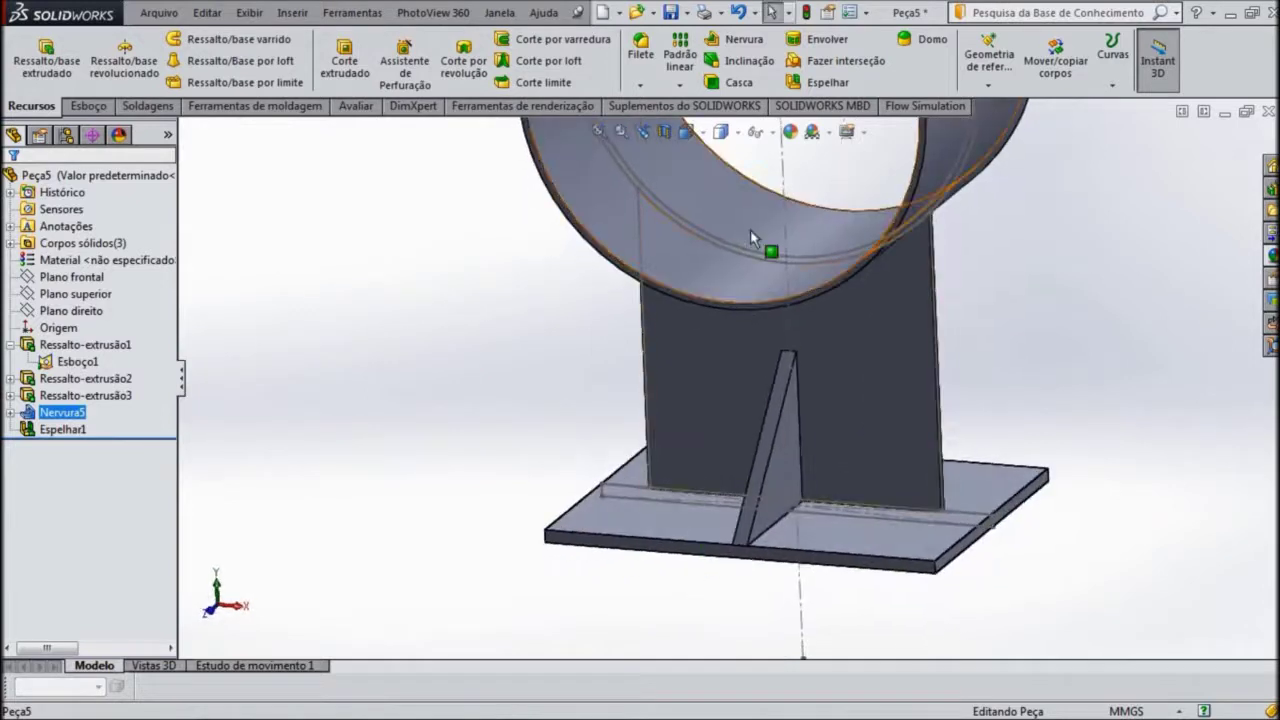
{"action": "left_click", "coordinate": [760, 256]}
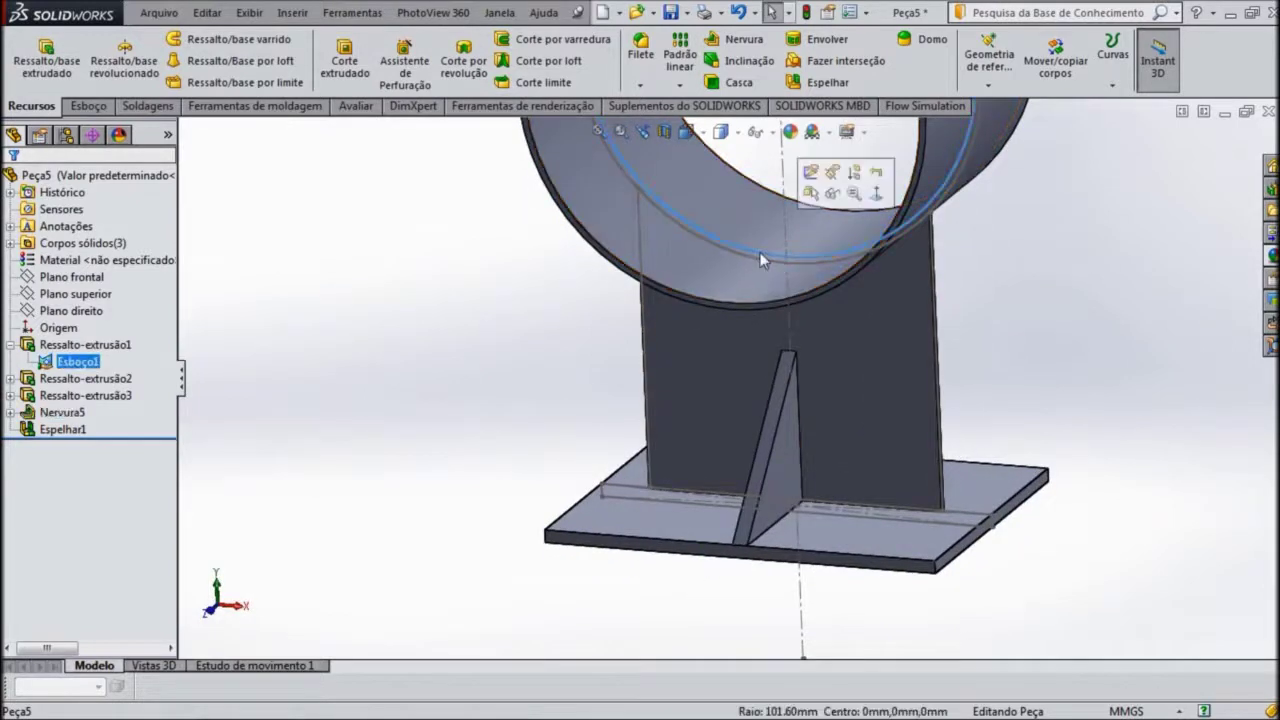
{"action": "left_click", "coordinate": [811, 193]}
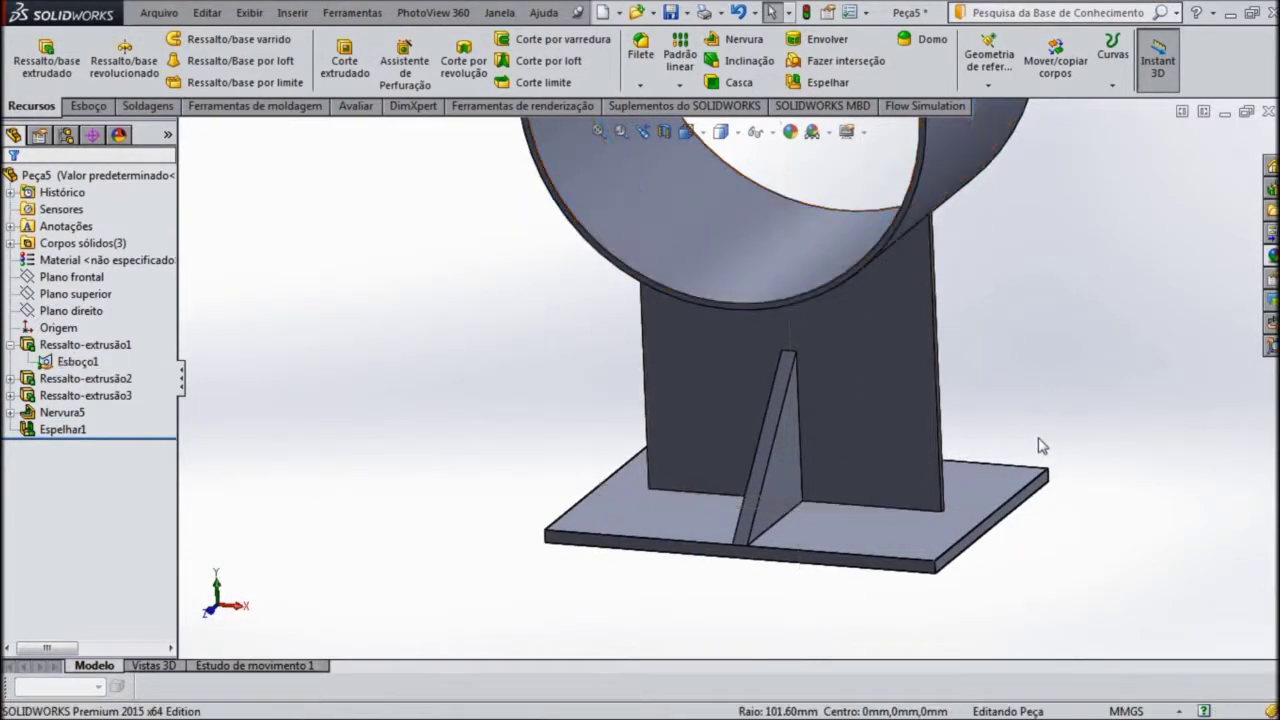
{"action": "key", "text": "f"}
{"action": "mouse_move", "coordinate": [967, 454]}
{"action": "middle_mouse_down"}
{"action": "mouse_move", "coordinate": [663, 343]}
{"action": "mouse_move", "coordinate": [709, 459]}
{"action": "mouse_move", "coordinate": [886, 291]}
{"action": "mouse_move", "coordinate": [806, 289]}
{"action": "mouse_move", "coordinate": [810, 480]}
{"action": "middle_mouse_up"}
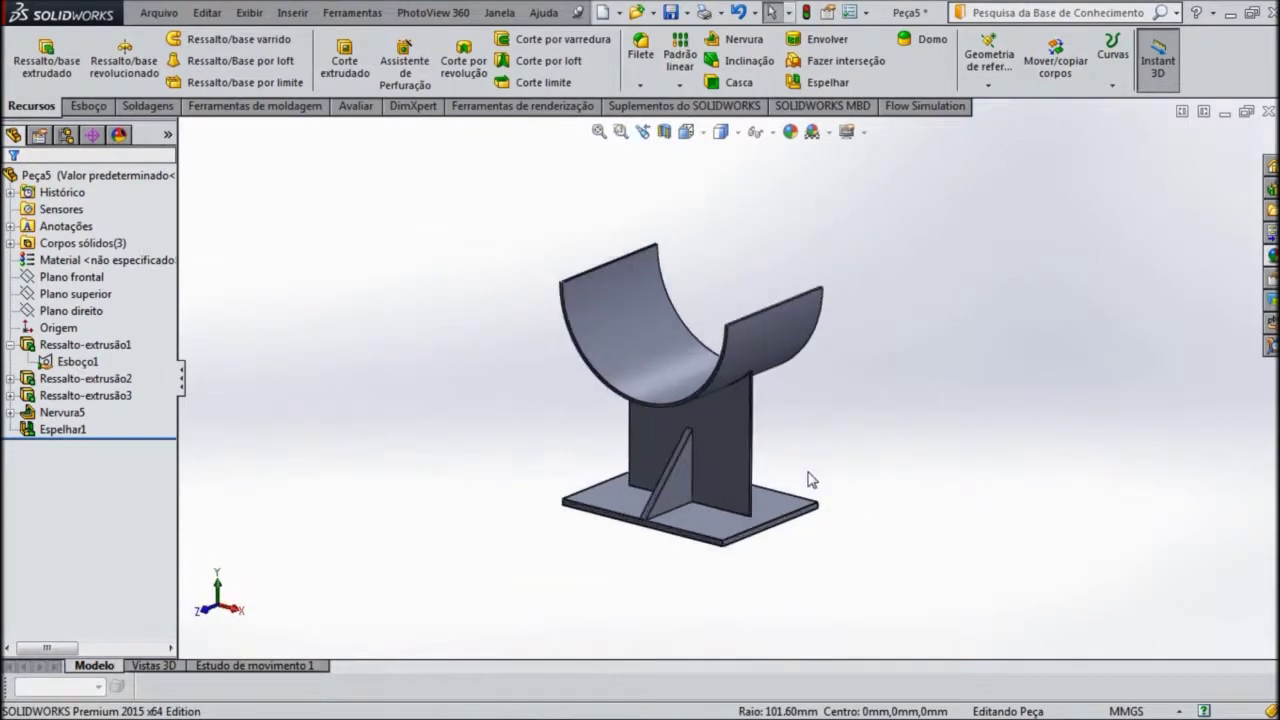
{"action": "middle_click_drag", "start_coordinate": [709, 214], "coordinate": [680, 471]}
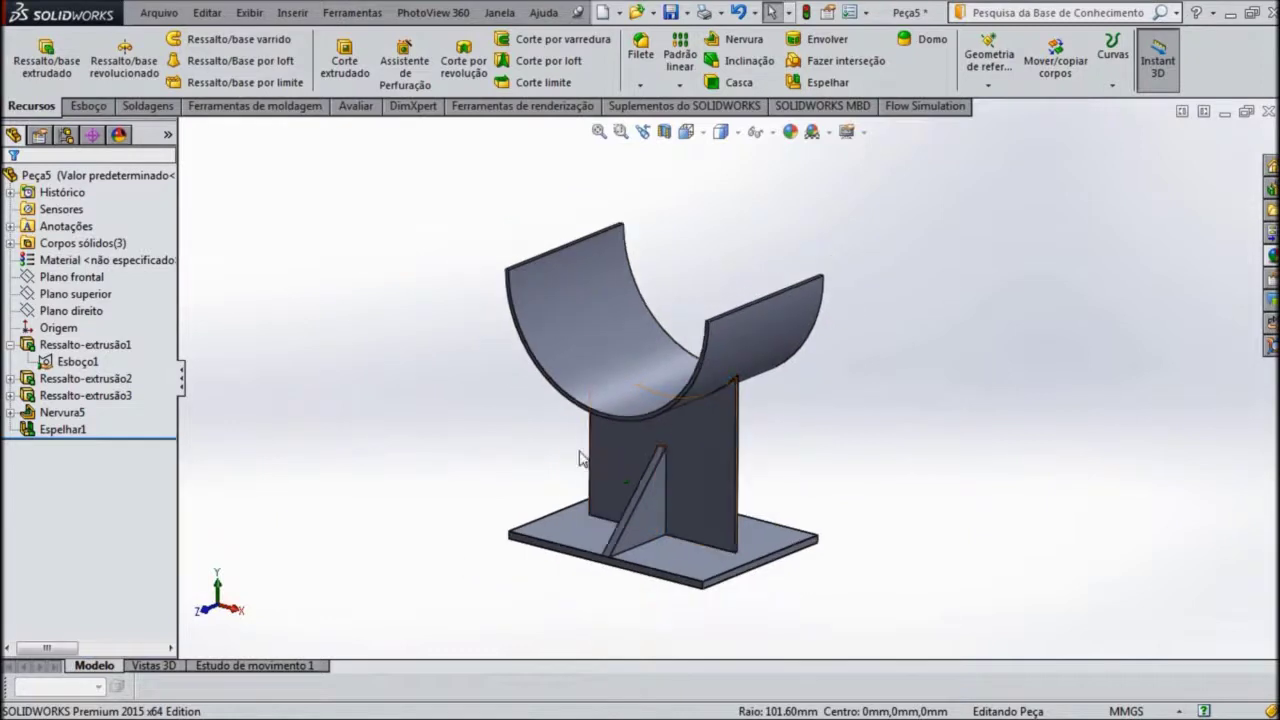
{"action": "scroll", "coordinate": [580, 462], "scroll_direction": "down", "scroll_amount": 2}
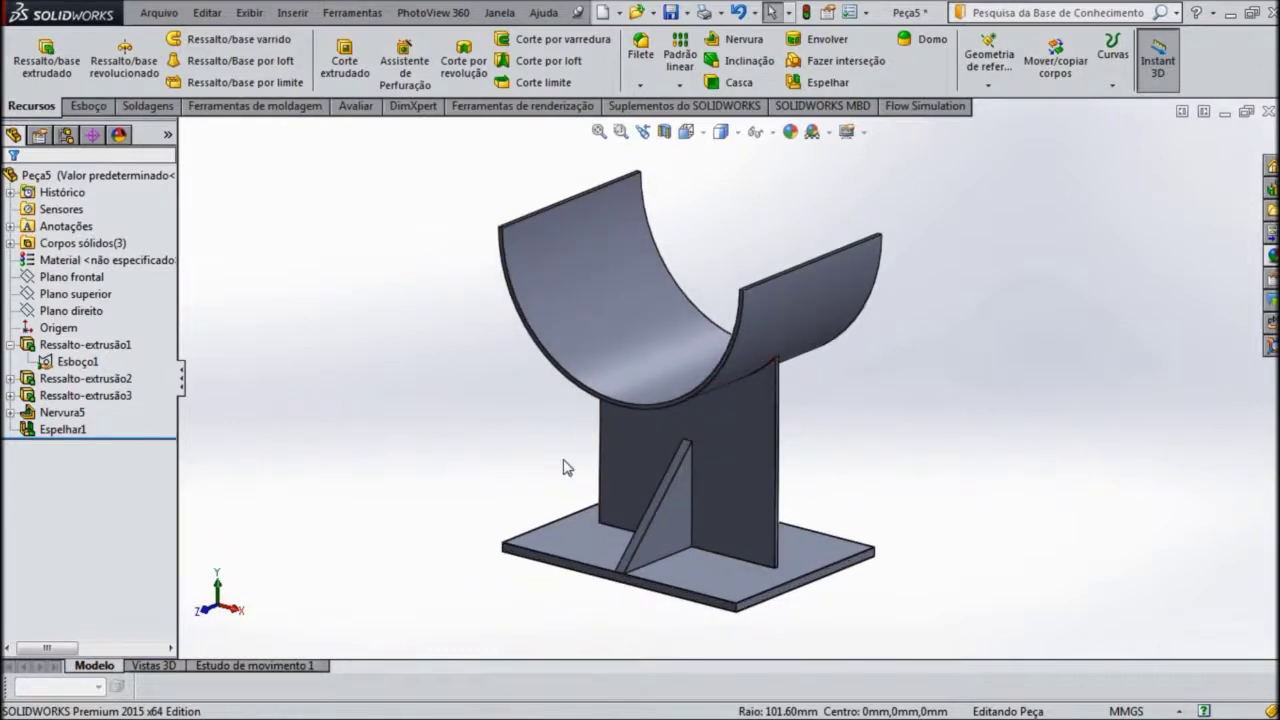